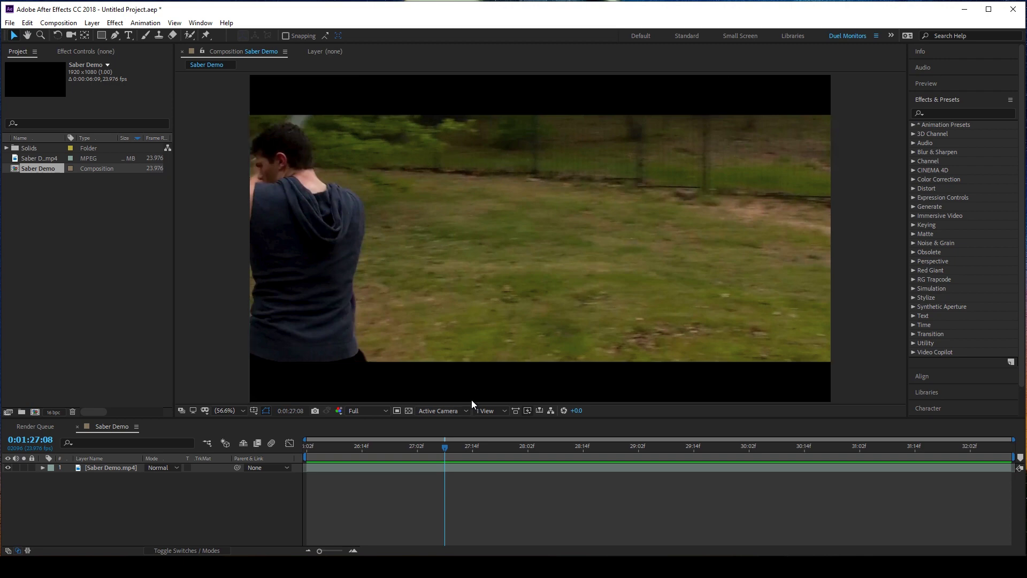
Step: Refit the mask to the saber blade over a few frames, then scrub the footage to review it
{"action": "left_click_drag", "start_coordinate": [525, 453], "coordinate": [532, 451]}
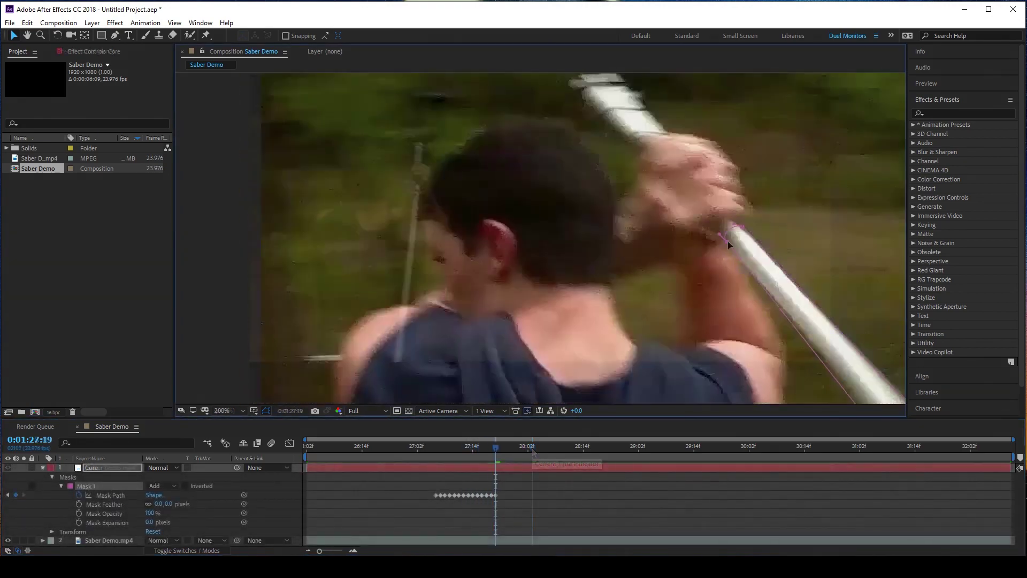
{"action": "key", "text": "Page_Down"}
{"action": "left_click_drag", "start_coordinate": [727, 241], "coordinate": [593, 174]}
{"action": "mouse_move", "coordinate": [605, 370]}
{"action": "left_mouse_down"}
{"action": "mouse_move", "coordinate": [653, 200]}
{"action": "mouse_move", "coordinate": [458, 91]}
{"action": "left_mouse_up"}
{"action": "key", "text": "Page_Down"}
{"action": "key", "text": "Page_Down"}
{"action": "mouse_move", "coordinate": [460, 157]}
{"action": "left_mouse_down"}
{"action": "mouse_move", "coordinate": [507, 382]}
{"action": "mouse_move", "coordinate": [515, 104]}
{"action": "mouse_move", "coordinate": [592, 131]}
{"action": "mouse_move", "coordinate": [561, 160]}
{"action": "mouse_move", "coordinate": [531, 380]}
{"action": "left_mouse_up"}
{"action": "key", "text": "Page_Down"}
{"action": "key", "text": "Page_Down"}
{"action": "key", "text": "Page_Down"}
{"action": "key", "text": "Page_Down"}
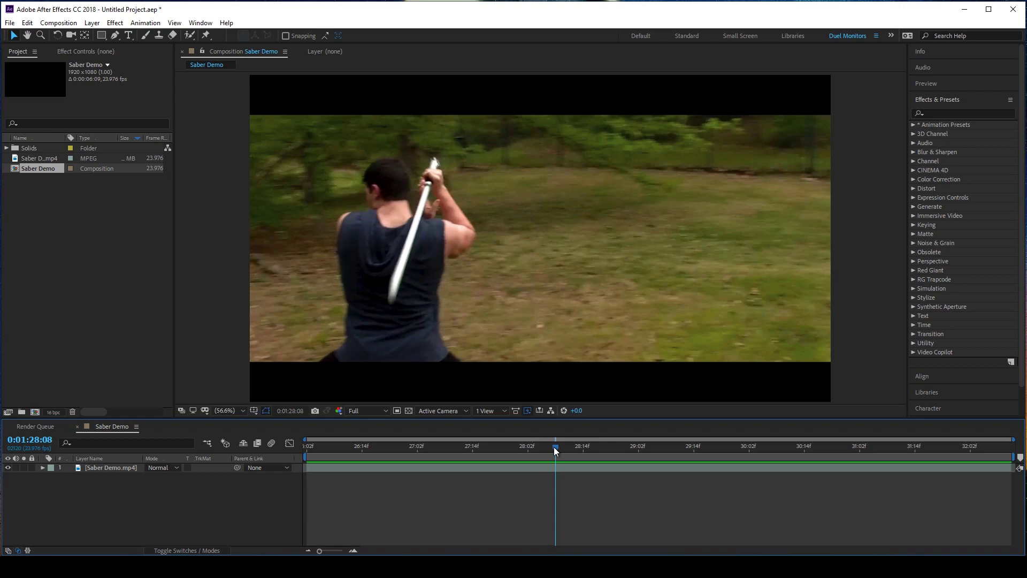
{"action": "left_click_drag", "start_coordinate": [554, 447], "coordinate": [960, 415]}
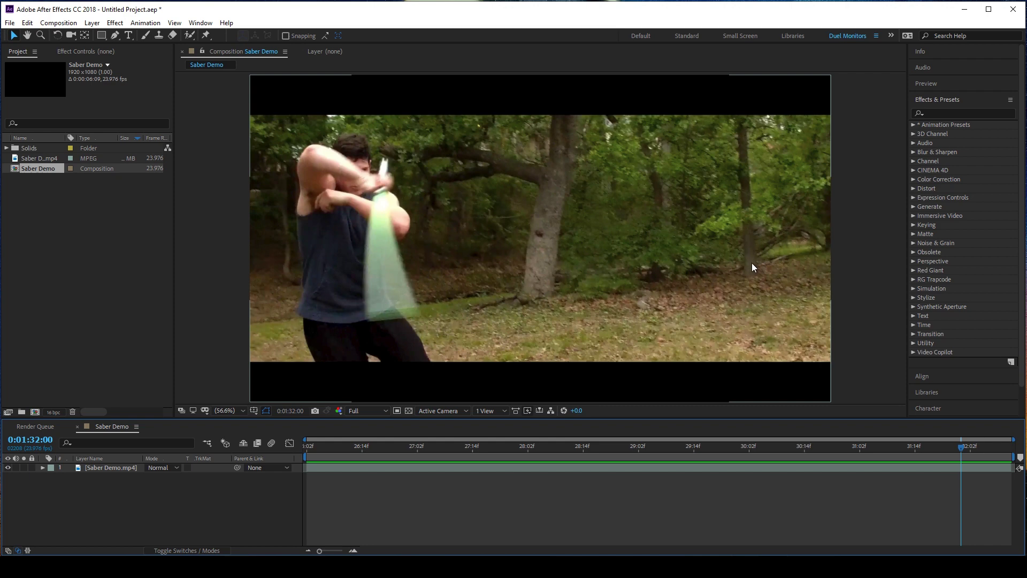
{"action": "left_click_drag", "start_coordinate": [794, 451], "coordinate": [309, 428]}
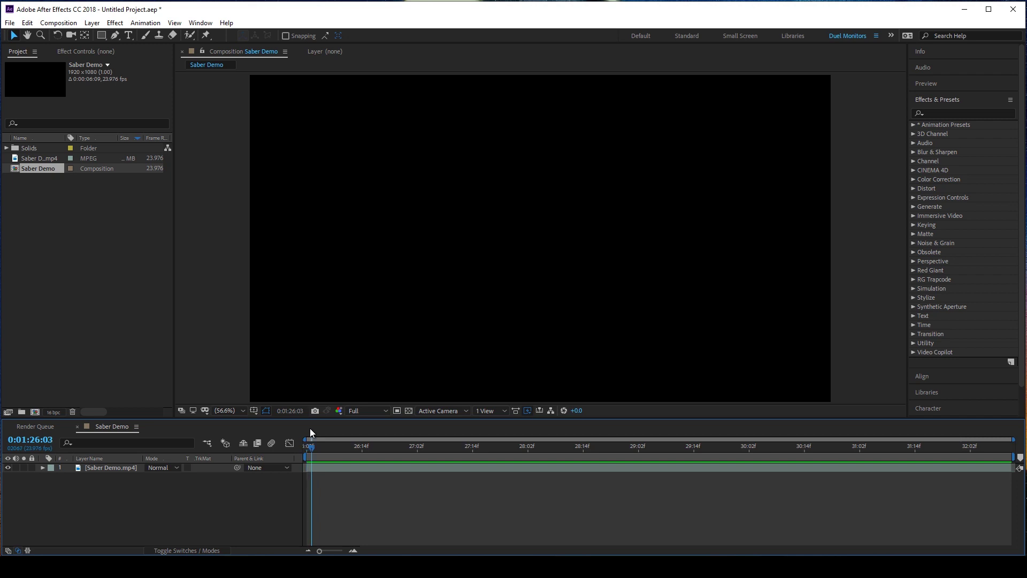
Step: Add a new white 1920×1080 solid layer named Core above Saber Demo.mp4
{"action": "left_click", "coordinate": [92, 23]}
{"action": "mouse_move", "coordinate": [104, 33]}
{"action": "left_click", "coordinate": [267, 34]}
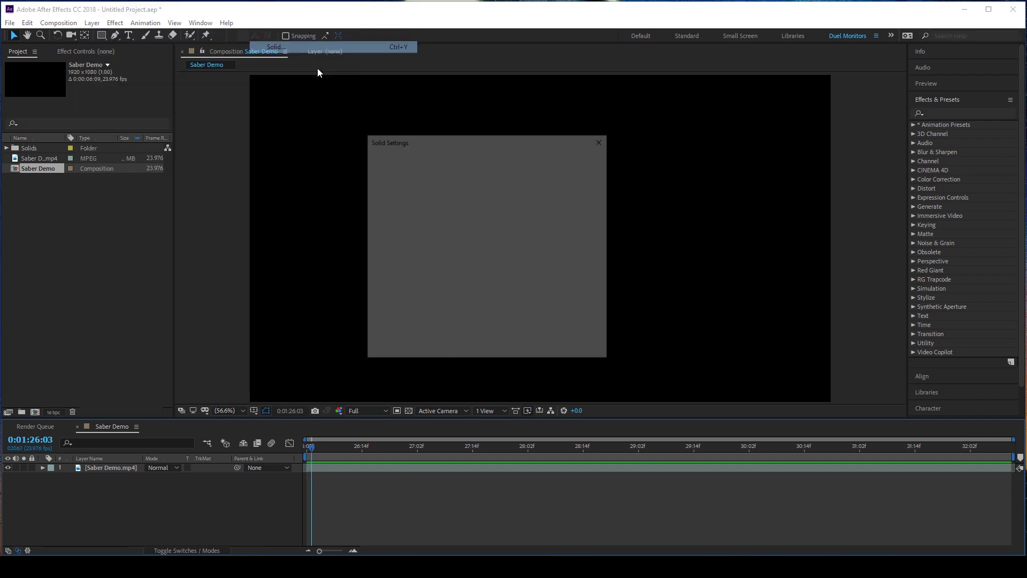
{"action": "left_click", "coordinate": [481, 318]}
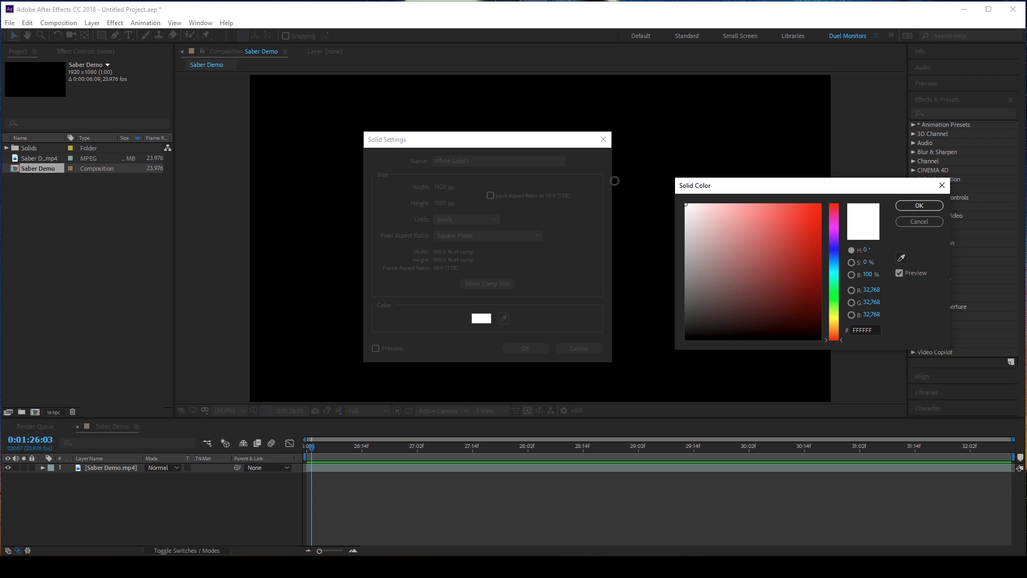
{"action": "left_click", "coordinate": [919, 206]}
{"action": "left_click", "coordinate": [526, 161]}
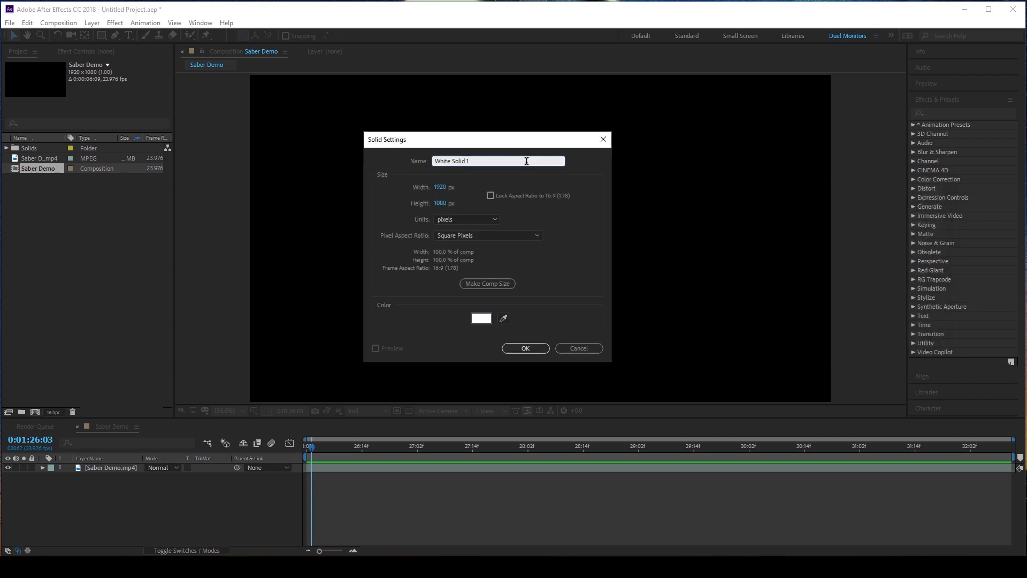
{"action": "key", "text": "BackSpace"}
{"action": "key", "text": "BackSpace"}
{"action": "key", "text": "BackSpace"}
{"action": "key", "text": "BackSpace"}
{"action": "key", "text": "BackSpace"}
{"action": "key", "text": "BackSpace"}
{"action": "key", "text": "BackSpace"}
{"action": "key", "text": "BackSpace"}
{"action": "key", "text": "BackSpace"}
{"action": "left_click", "coordinate": [526, 348]}
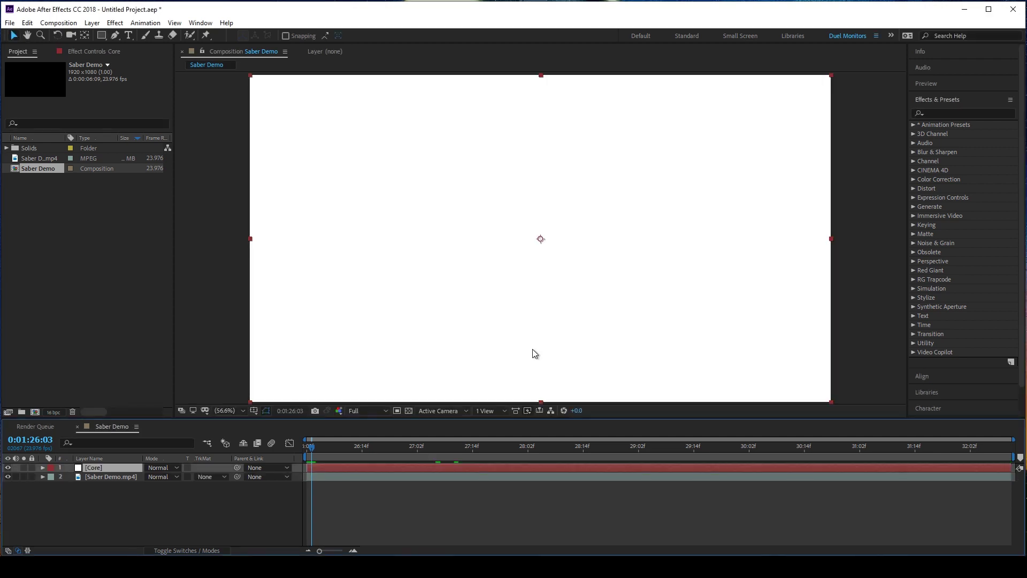
Step: Hide Core, go to 27:06, and draw a closed Pen mask around the green blade
{"action": "left_click", "coordinate": [8, 468]}
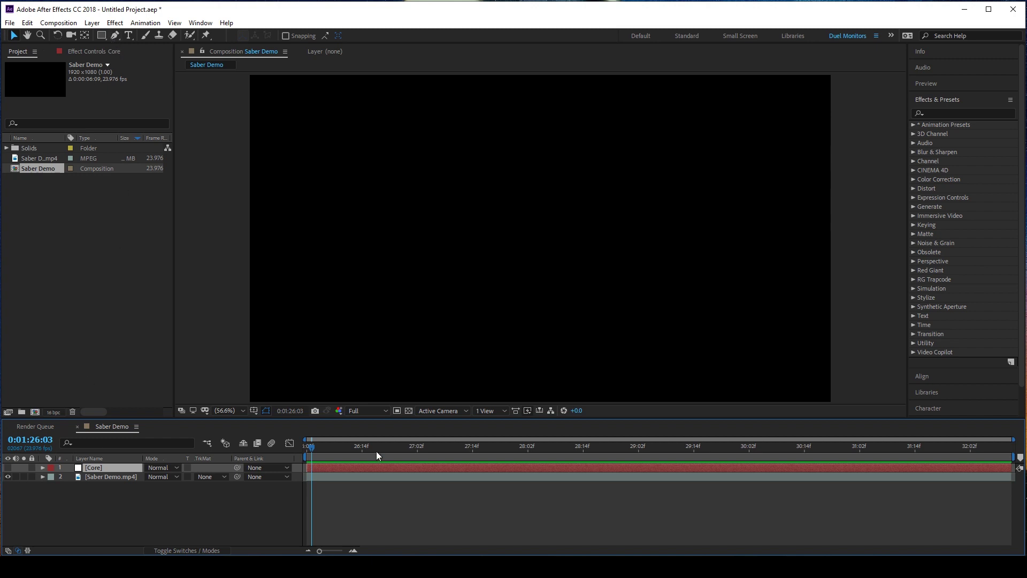
{"action": "left_click_drag", "start_coordinate": [376, 450], "coordinate": [436, 443]}
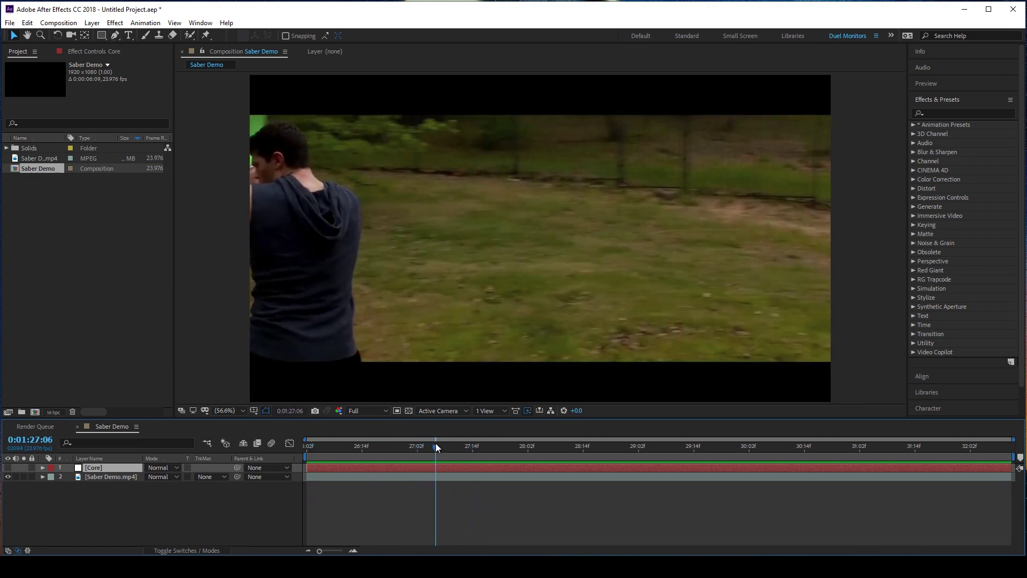
{"action": "left_click", "coordinate": [114, 35]}
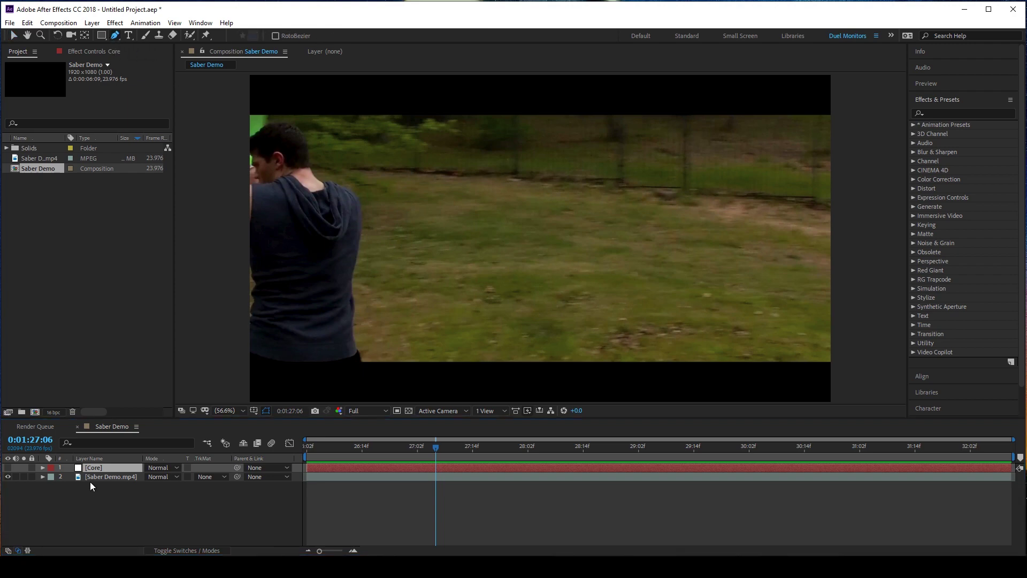
{"action": "scroll", "coordinate": [447, 243], "scroll_direction": "up", "scroll_amount": 6}
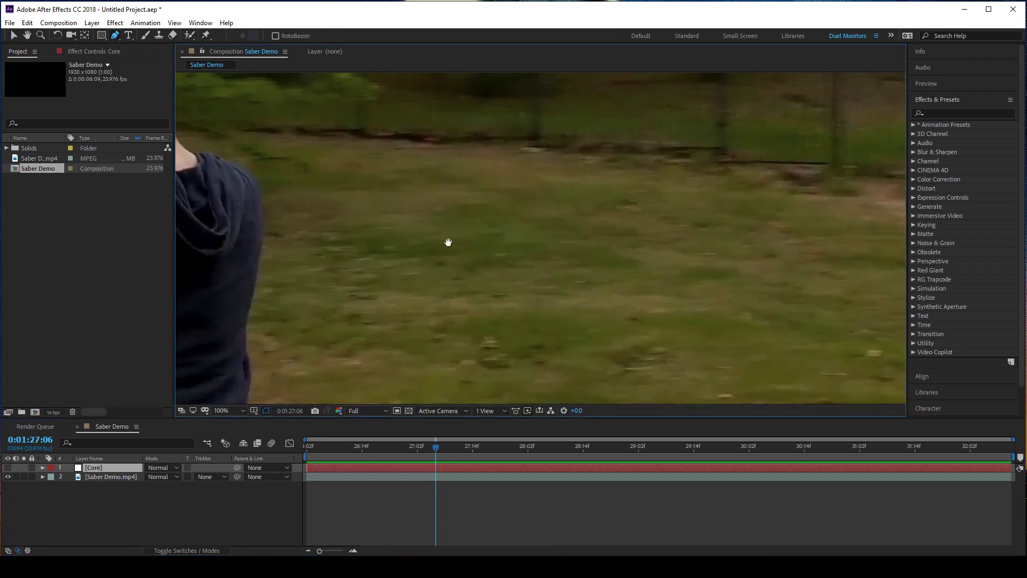
{"action": "scroll", "coordinate": [482, 245], "scroll_direction": "down", "scroll_amount": 3}
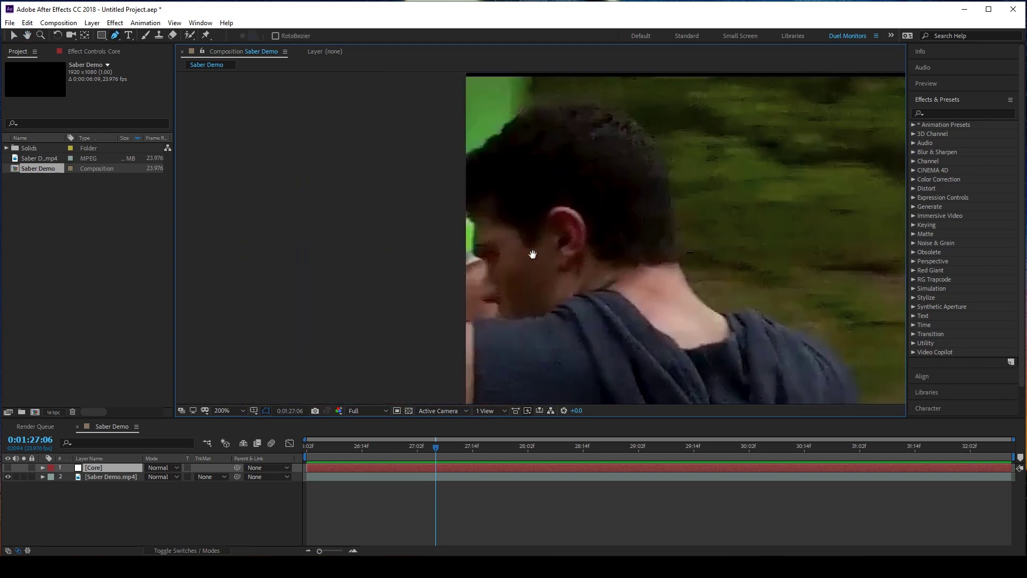
{"action": "left_click", "coordinate": [486, 316]}
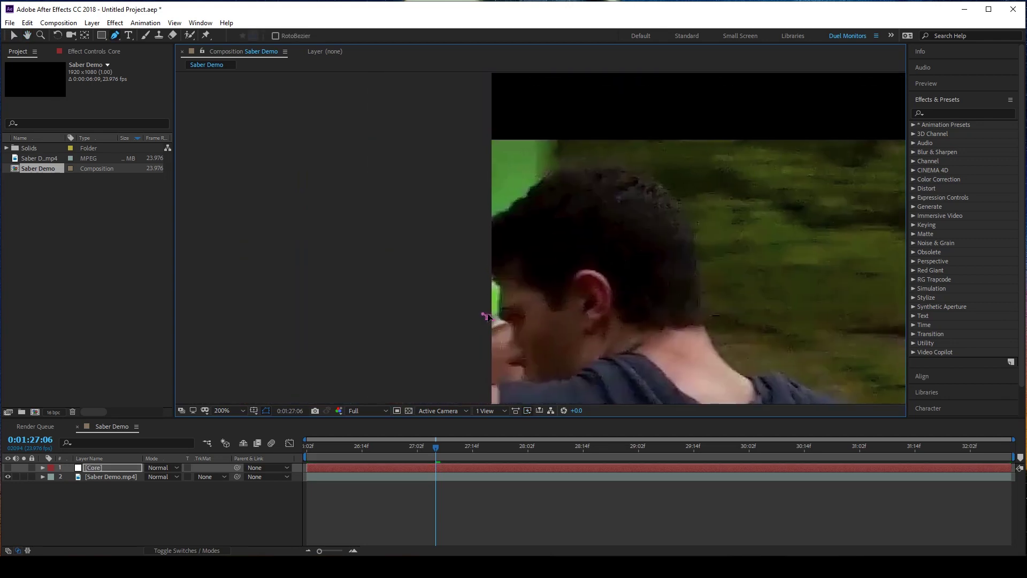
{"action": "left_click_drag", "start_coordinate": [514, 310], "coordinate": [519, 305]}
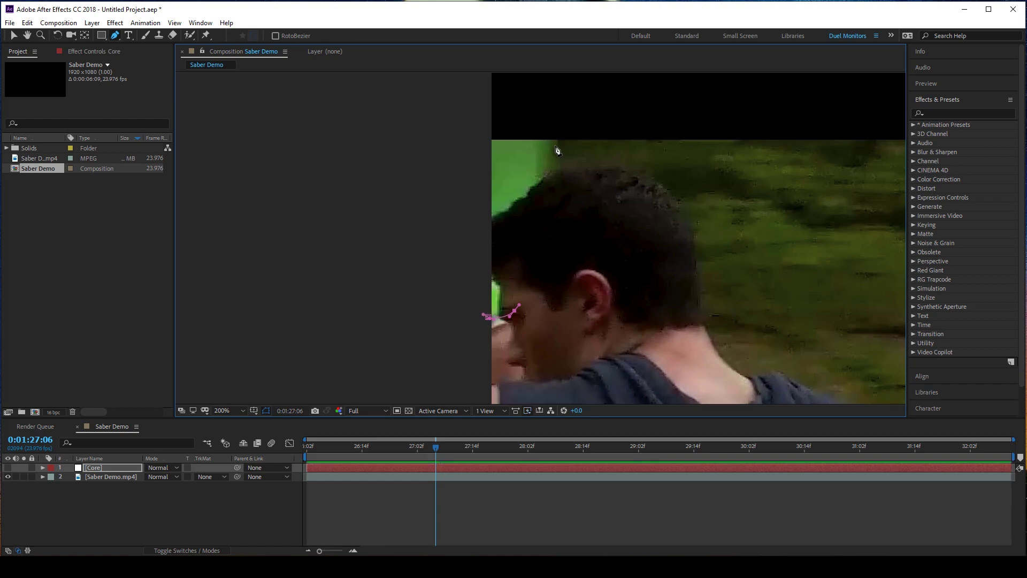
{"action": "left_click", "coordinate": [550, 130]}
{"action": "left_click_drag", "start_coordinate": [480, 138], "coordinate": [477, 145]}
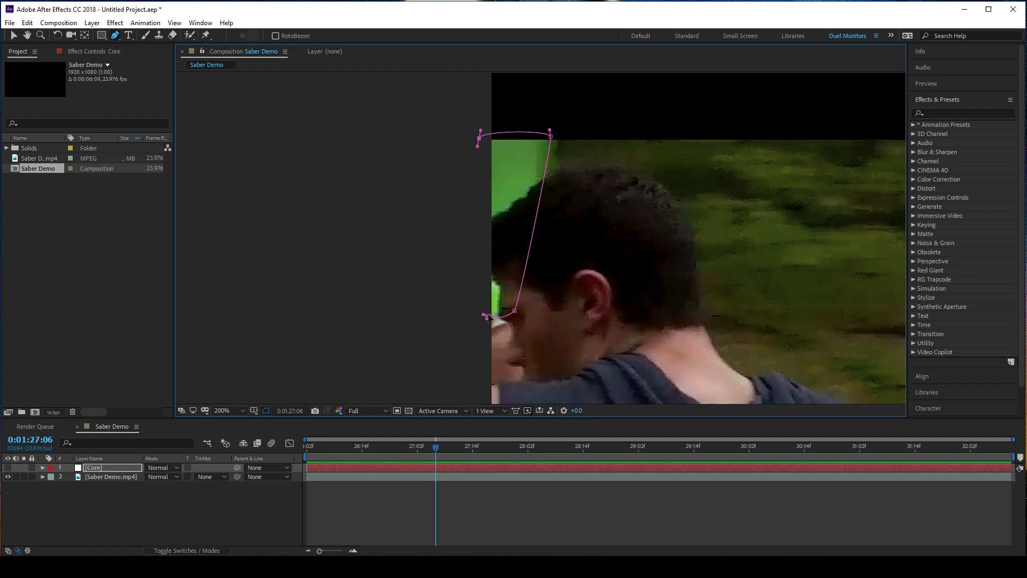
{"action": "left_click", "coordinate": [488, 317]}
Step: Adjust the mask's Bezier handles so its edges and rounded base hug the blade
{"action": "left_click", "coordinate": [11, 38]}
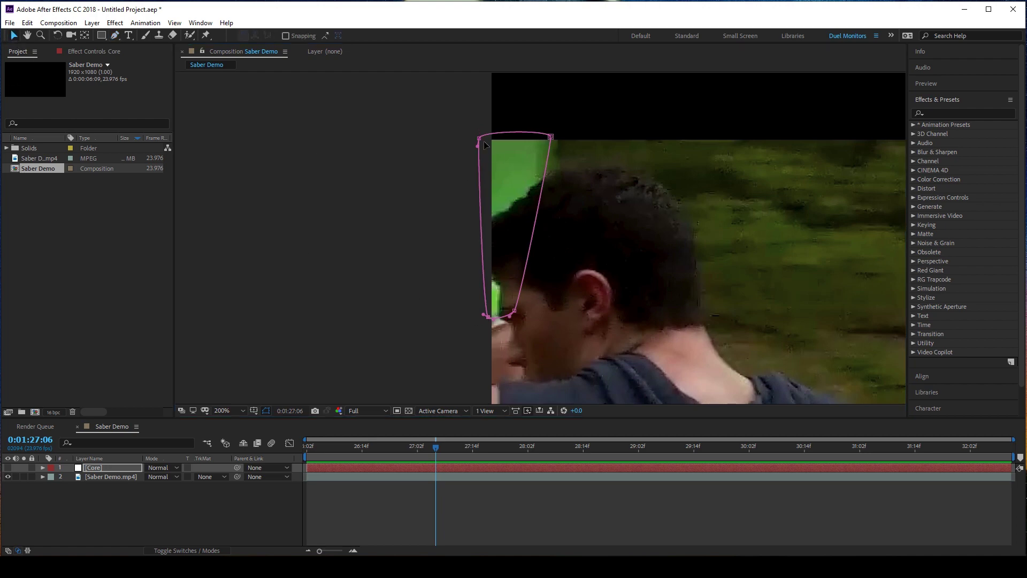
{"action": "scroll", "coordinate": [490, 151], "scroll_direction": "up", "scroll_amount": 2}
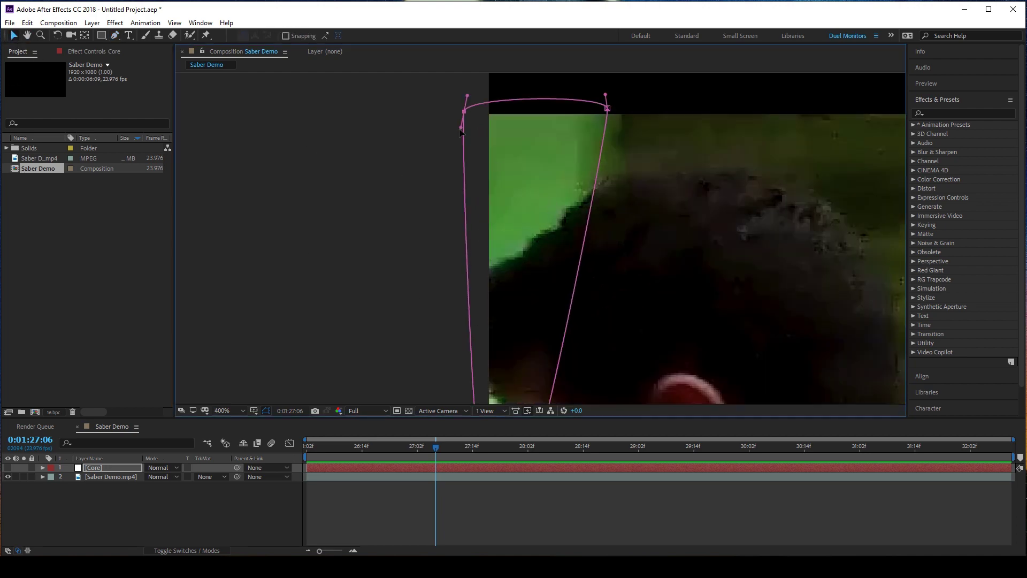
{"action": "left_click_drag", "start_coordinate": [461, 127], "coordinate": [445, 185]}
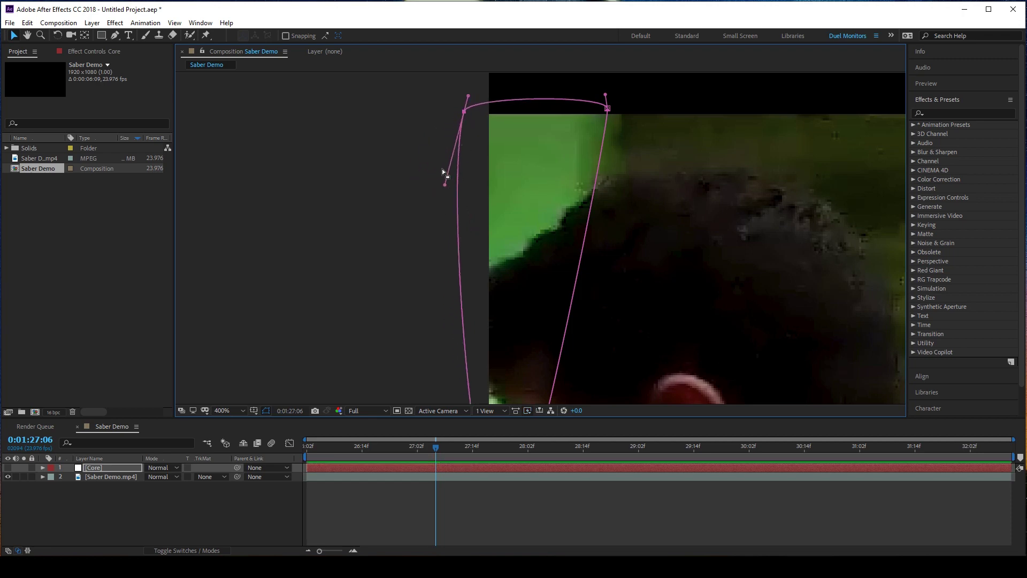
{"action": "left_click_drag", "start_coordinate": [445, 185], "coordinate": [463, 115]}
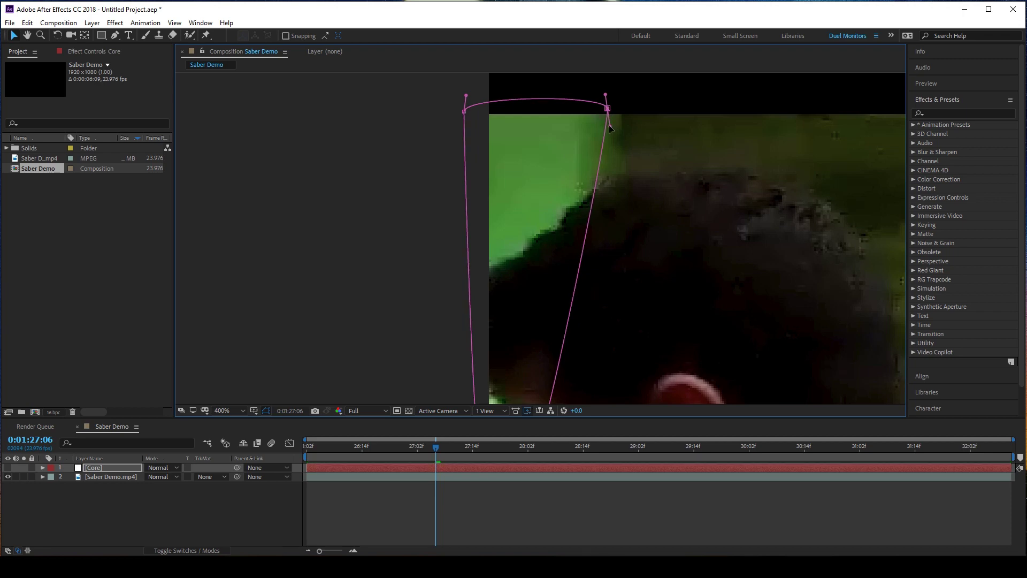
{"action": "left_click_drag", "start_coordinate": [613, 126], "coordinate": [610, 160]}
{"action": "scroll", "coordinate": [609, 171], "scroll_direction": "down", "scroll_amount": 5}
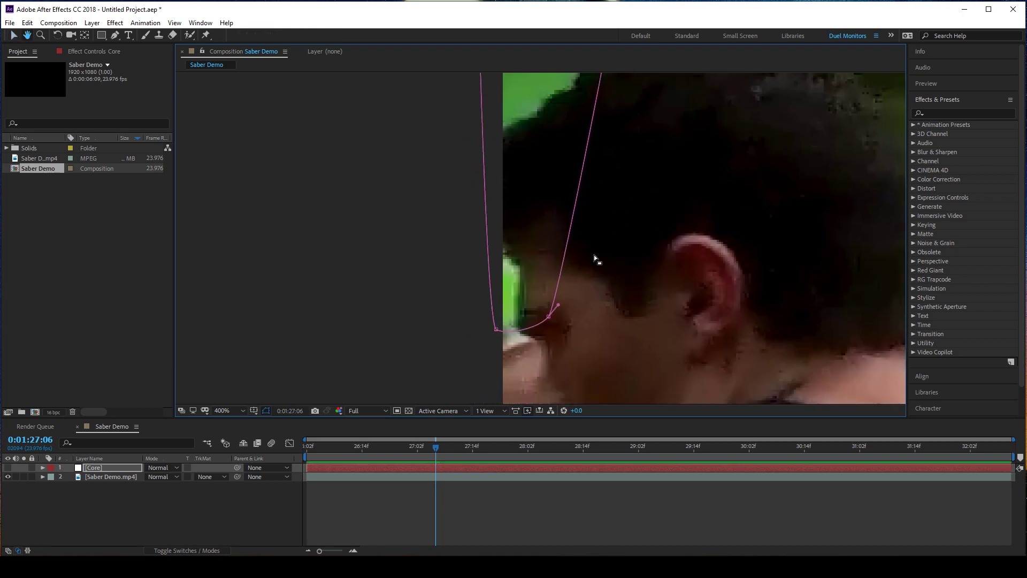
{"action": "left_click_drag", "start_coordinate": [498, 334], "coordinate": [550, 309]}
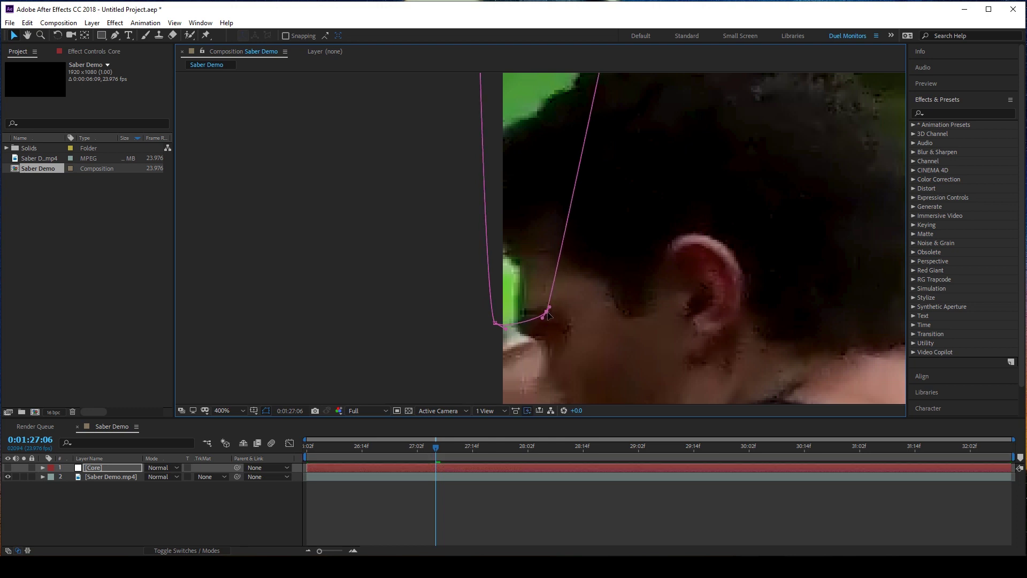
{"action": "left_click", "coordinate": [496, 323]}
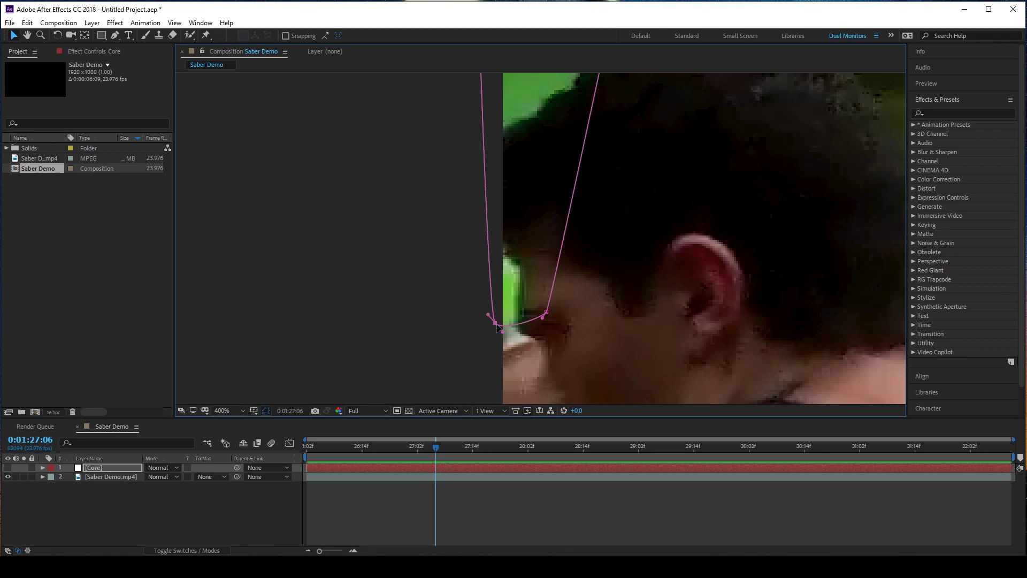
{"action": "left_click_drag", "start_coordinate": [491, 318], "coordinate": [497, 325]}
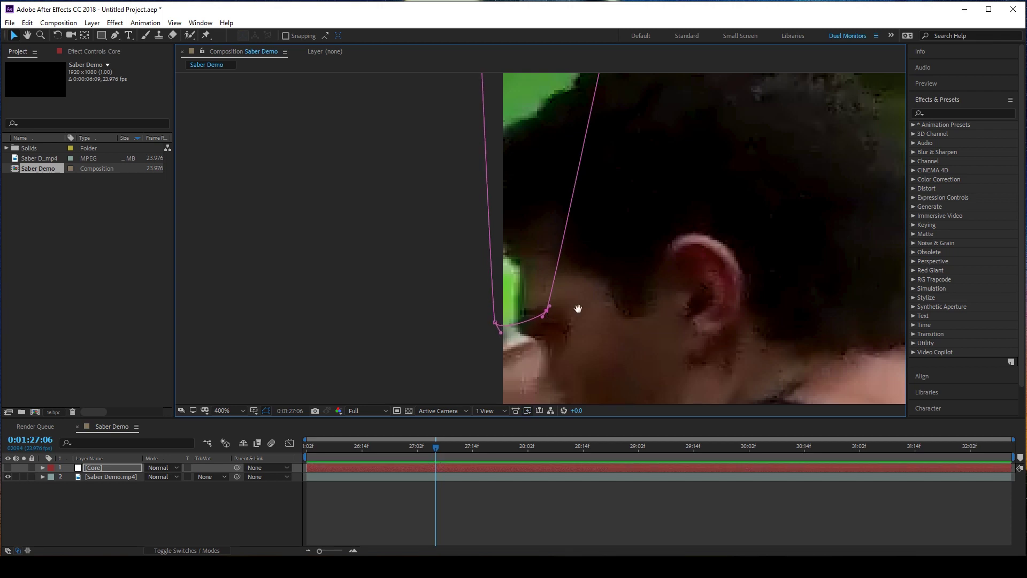
{"action": "scroll", "coordinate": [577, 305], "scroll_direction": "down", "scroll_amount": 2}
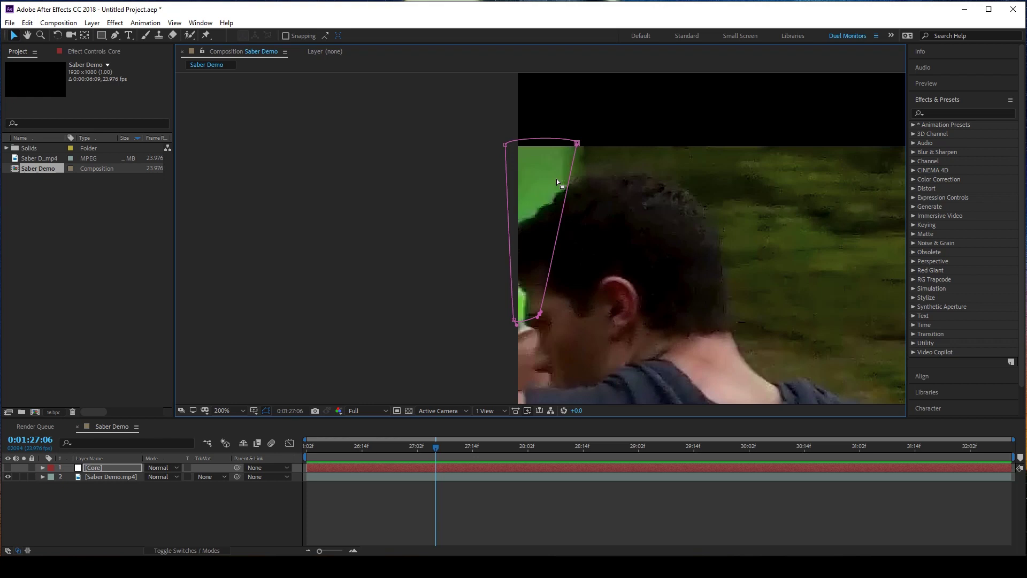
Step: Reveal Core's Mask 1 properties and start keyframing its Mask Path
{"action": "left_click", "coordinate": [8, 468]}
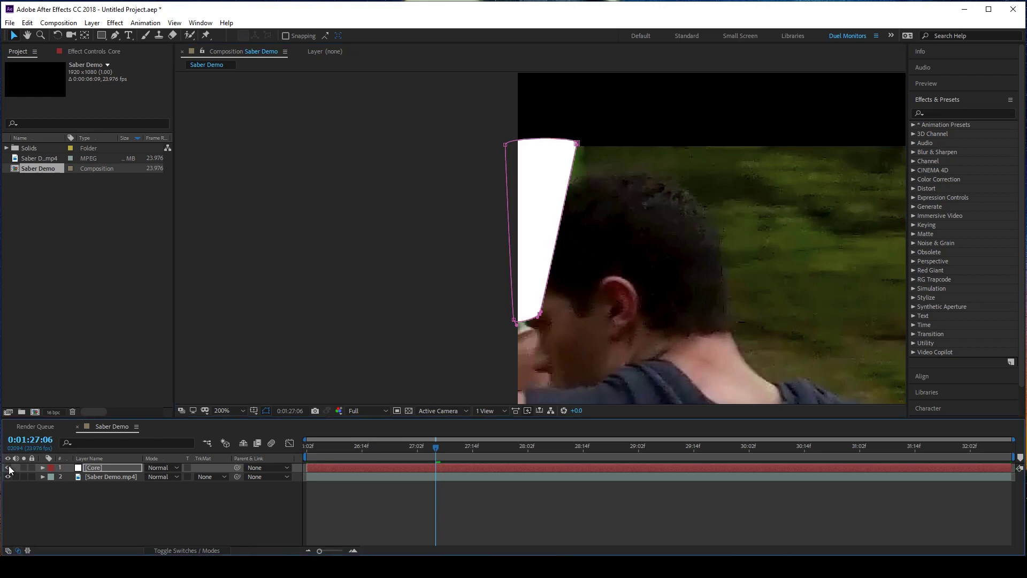
{"action": "left_click", "coordinate": [8, 468]}
{"action": "left_click", "coordinate": [8, 467]}
{"action": "left_click", "coordinate": [8, 467]}
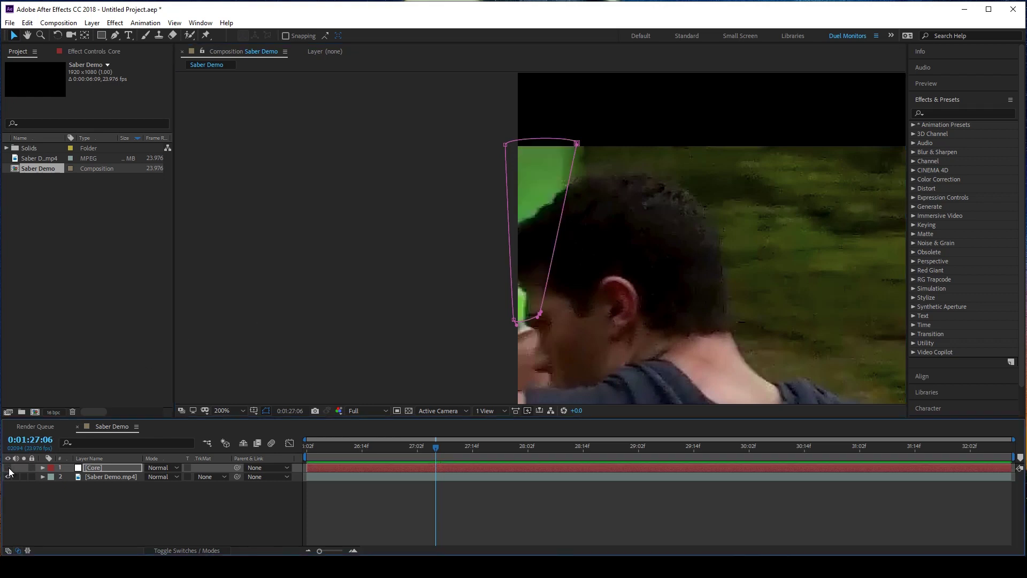
{"action": "left_click", "coordinate": [43, 467]}
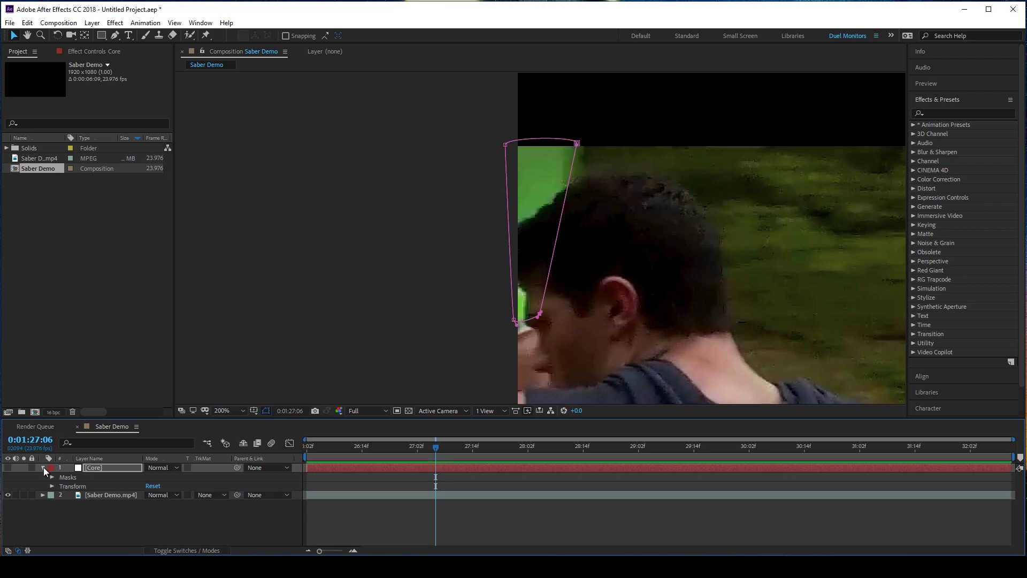
{"action": "left_click", "coordinate": [51, 476]}
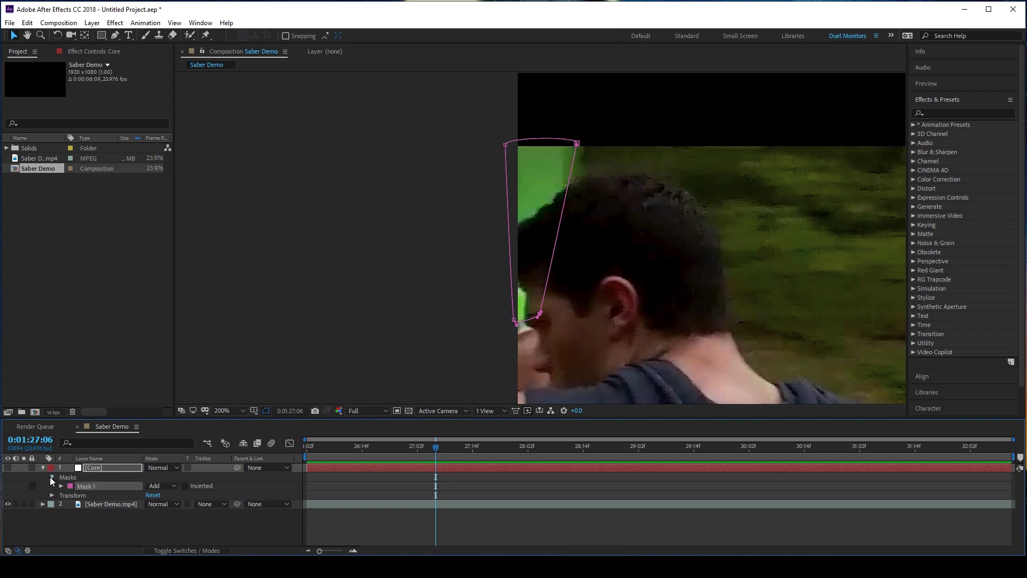
{"action": "left_click", "coordinate": [61, 485]}
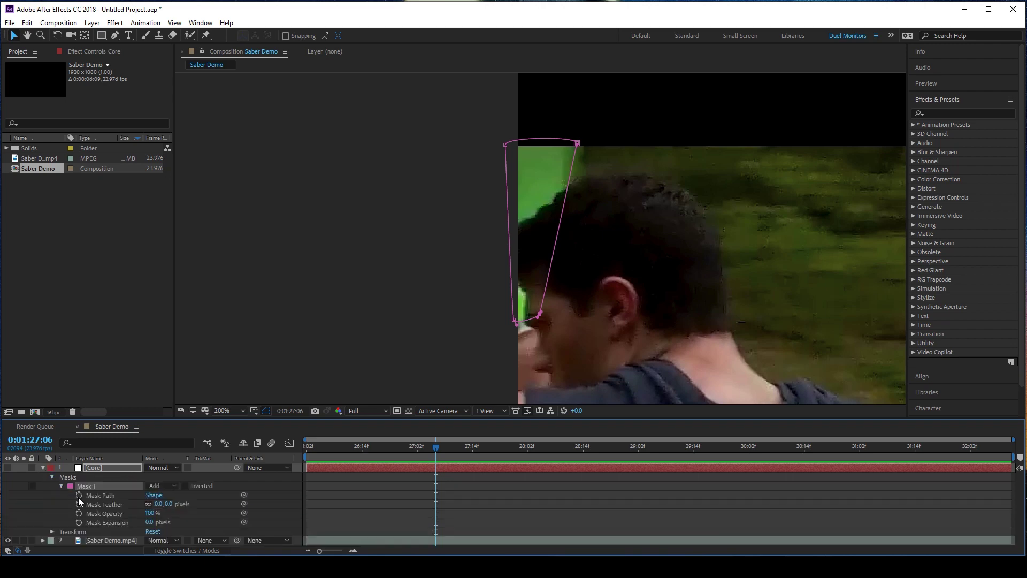
{"action": "left_click", "coordinate": [79, 496]}
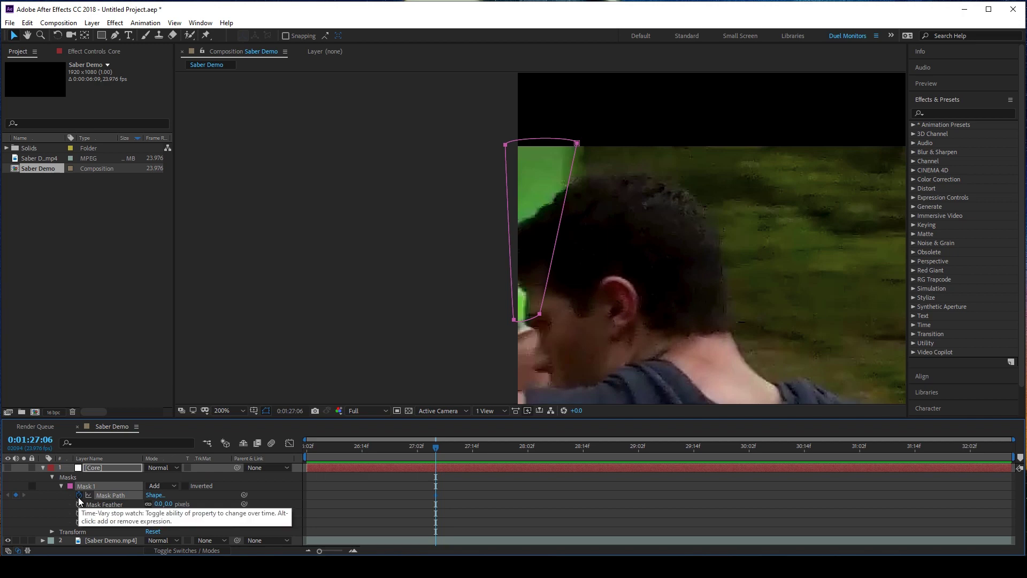
{"action": "left_click", "coordinate": [131, 458]}
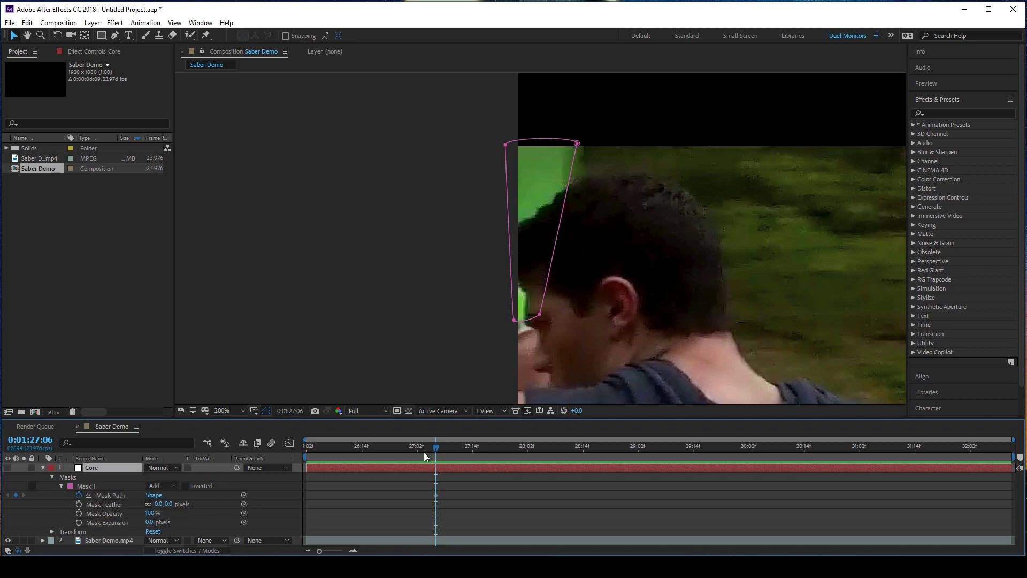
Step: Advance one frame and drag Mask 1's tip and base vertices onto the moved blade
{"action": "key", "text": "Page_Down"}
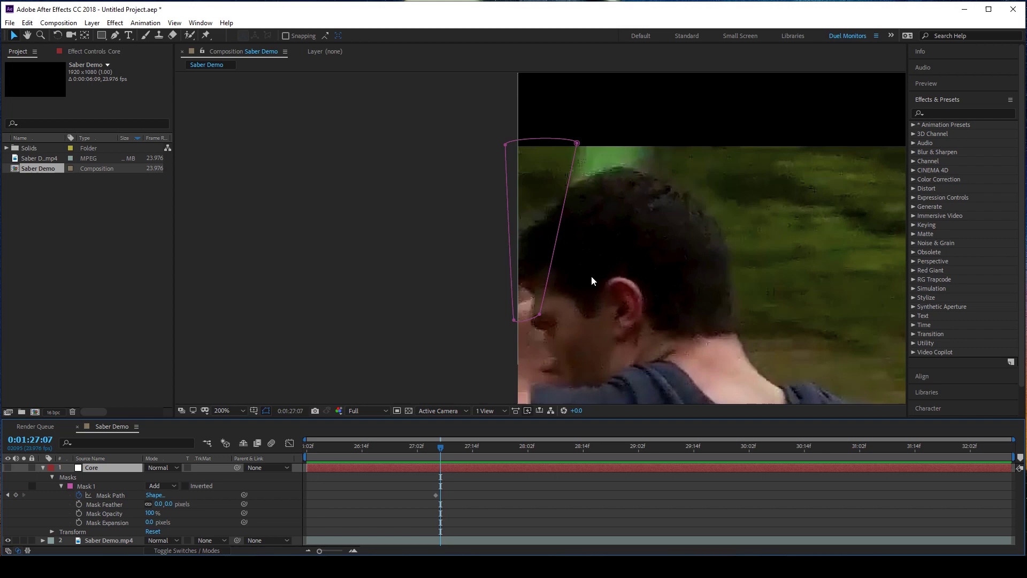
{"action": "left_click_drag", "start_coordinate": [576, 143], "coordinate": [654, 141]}
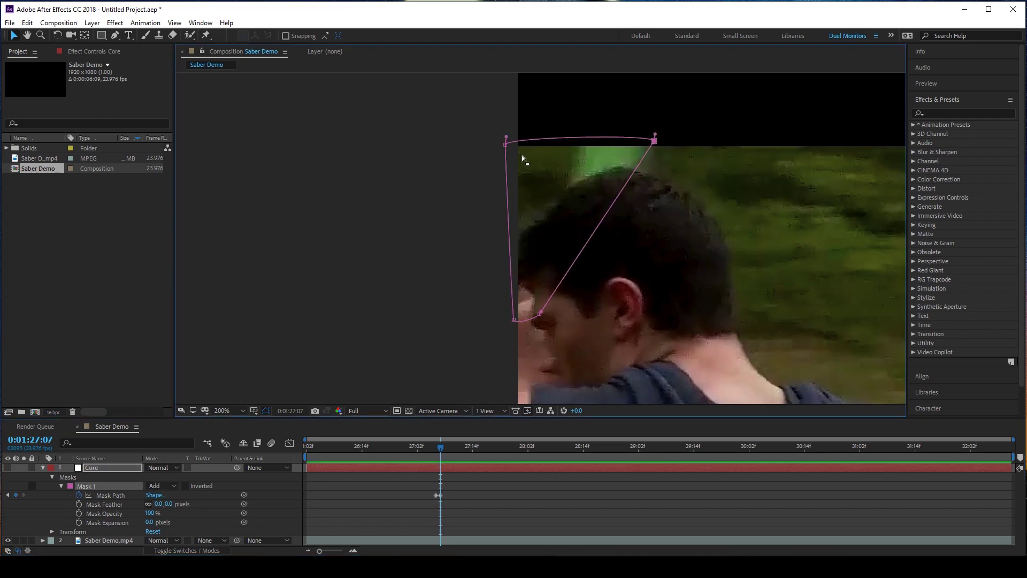
{"action": "left_click_drag", "start_coordinate": [506, 144], "coordinate": [578, 147]}
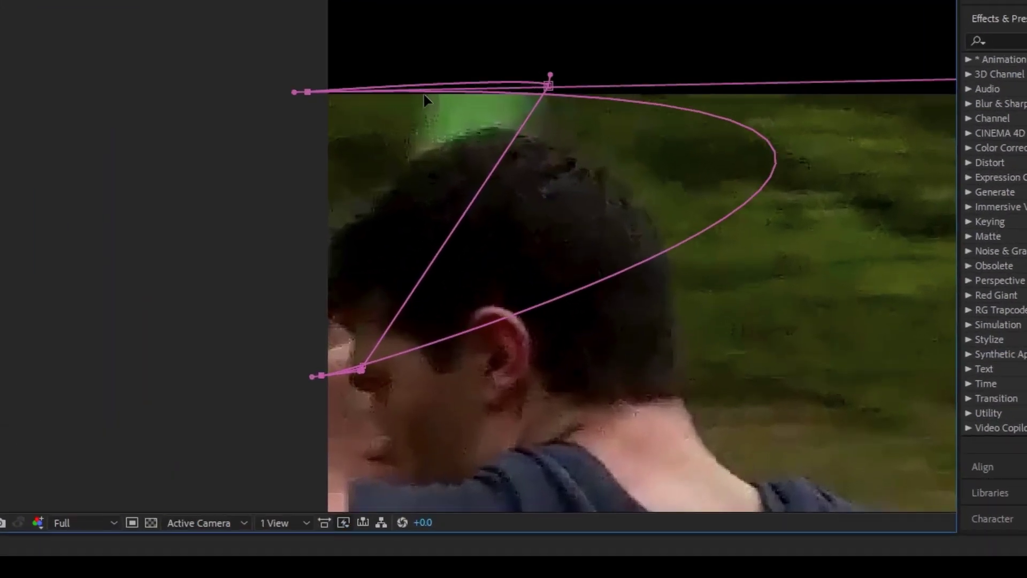
{"action": "key", "text": "ctrl+z"}
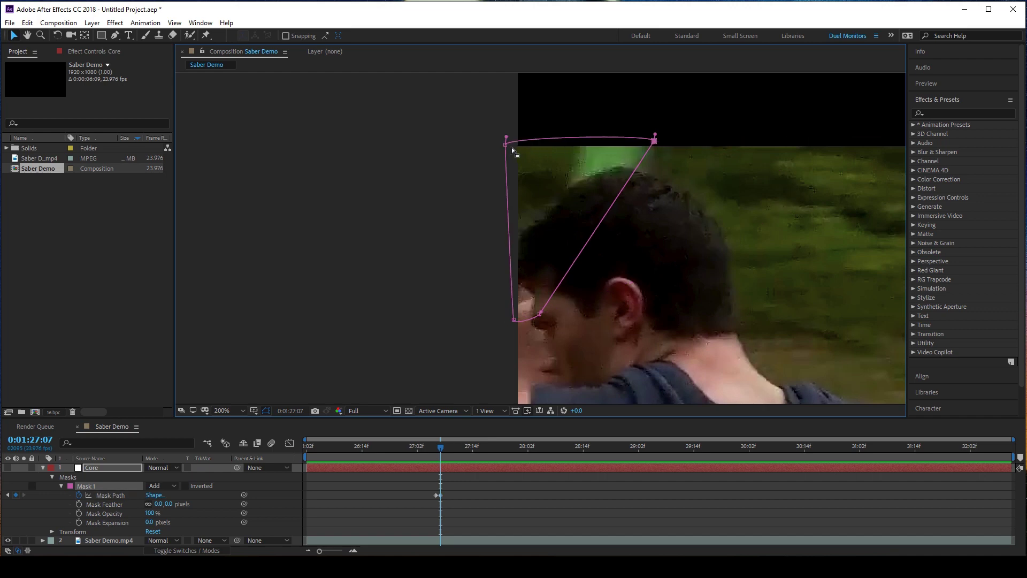
{"action": "left_click_drag", "start_coordinate": [509, 146], "coordinate": [583, 143]}
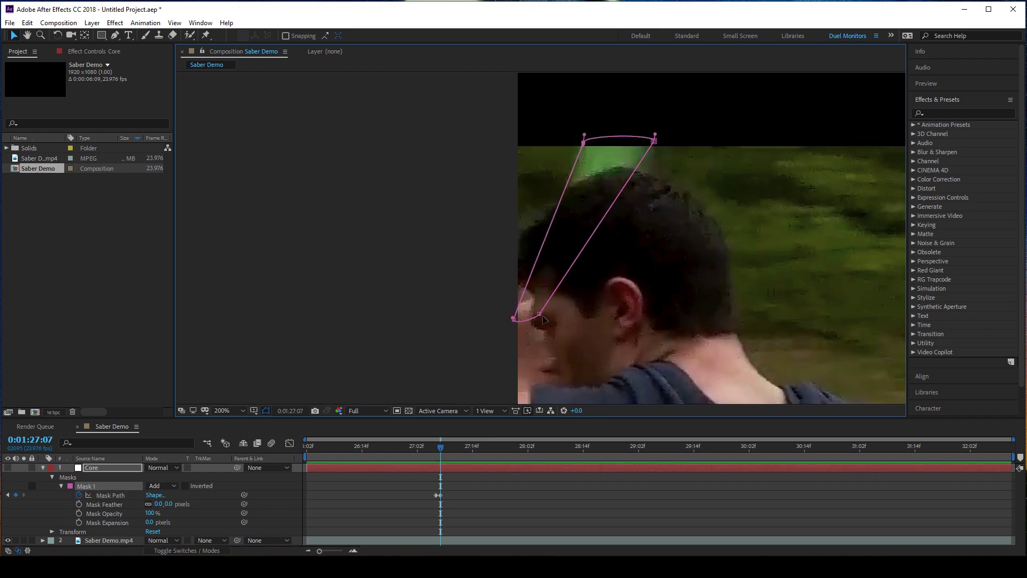
{"action": "left_click_drag", "start_coordinate": [541, 315], "coordinate": [606, 260]}
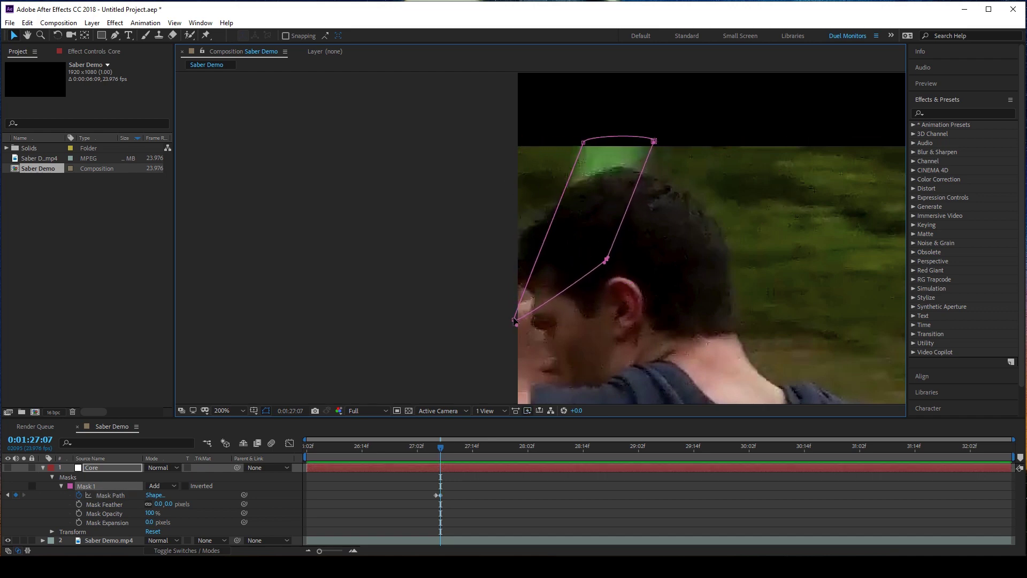
{"action": "left_click_drag", "start_coordinate": [514, 321], "coordinate": [521, 277]}
Step: On the next frame, shift the top and lower mask points and adjust the top curve
{"action": "key", "text": "Page_Down"}
{"action": "left_click_drag", "start_coordinate": [610, 155], "coordinate": [701, 156]}
{"action": "left_click_drag", "start_coordinate": [542, 158], "coordinate": [613, 156]}
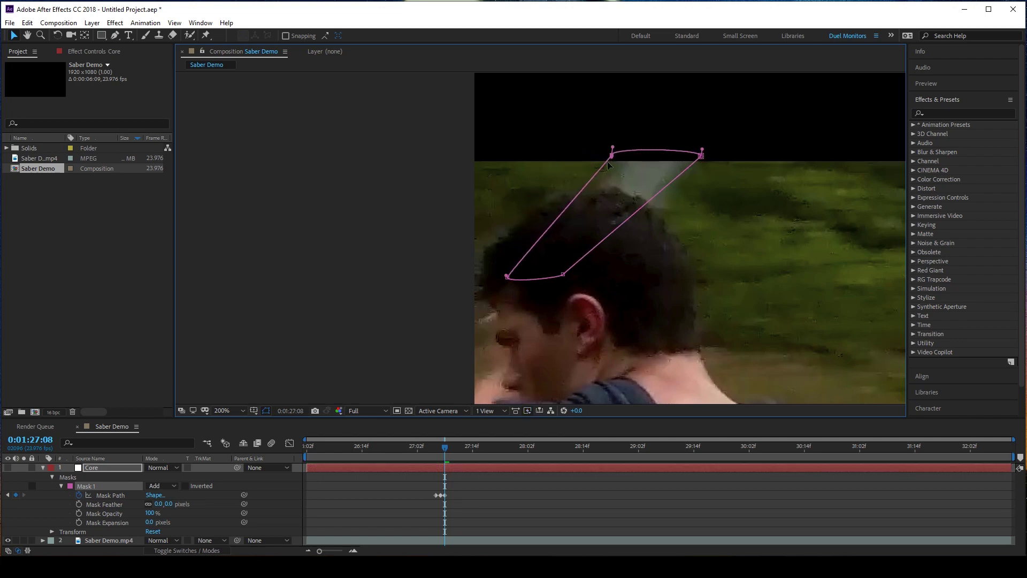
{"action": "left_click_drag", "start_coordinate": [564, 274], "coordinate": [599, 275]}
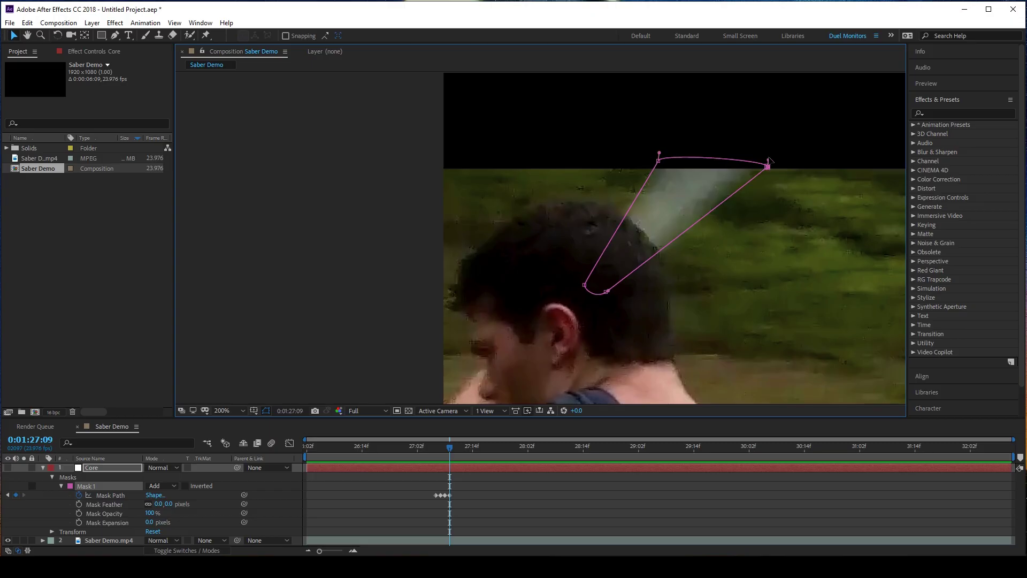
{"action": "left_click_drag", "start_coordinate": [769, 159], "coordinate": [773, 156]}
{"action": "left_click_drag", "start_coordinate": [660, 154], "coordinate": [666, 152]}
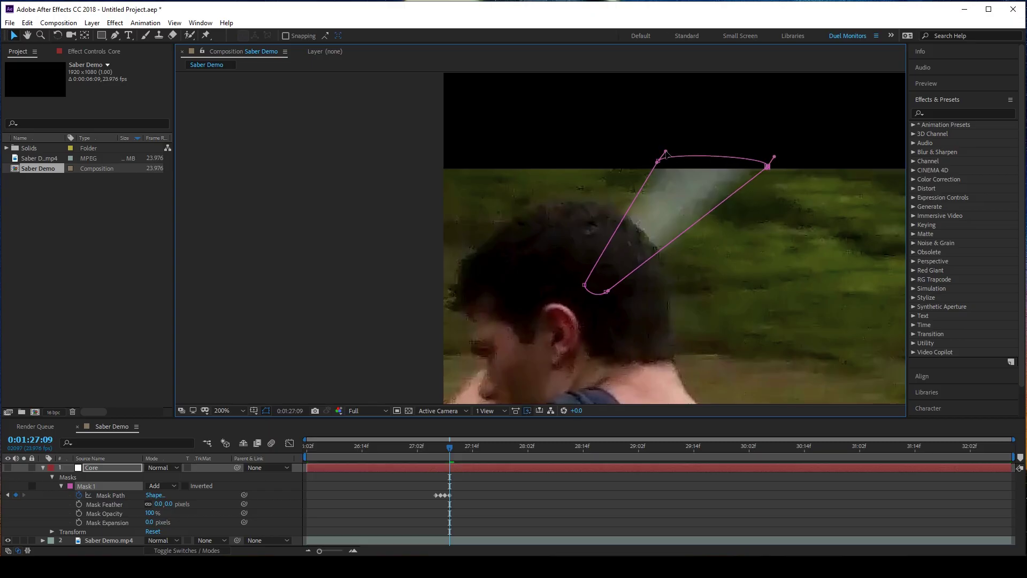
Step: On the following frame, stretch the mask to the blade tip and nudge the bottom point onto the blade
{"action": "key", "text": "Page_Down"}
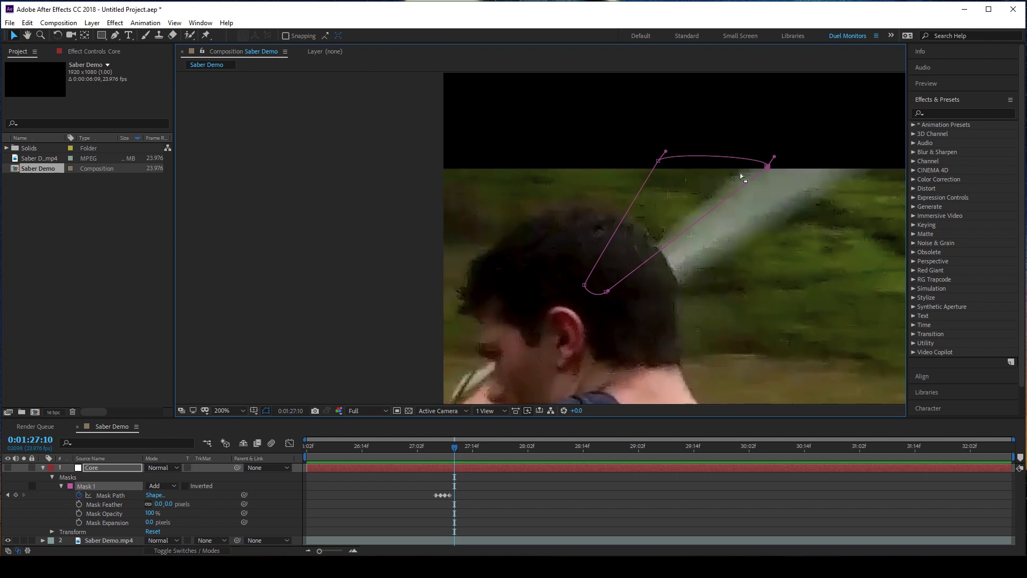
{"action": "left_click_drag", "start_coordinate": [769, 170], "coordinate": [874, 167]}
{"action": "left_click_drag", "start_coordinate": [651, 280], "coordinate": [618, 279]}
{"action": "left_click_drag", "start_coordinate": [555, 266], "coordinate": [591, 259]}
{"action": "left_click_drag", "start_coordinate": [626, 139], "coordinate": [718, 138]}
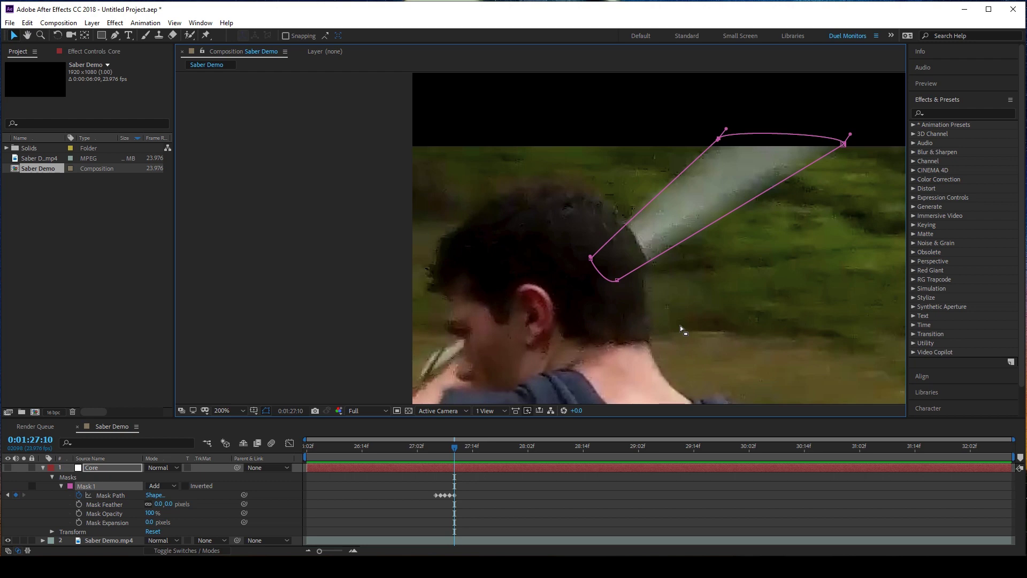
{"action": "left_click_drag", "start_coordinate": [420, 479], "coordinate": [452, 504]}
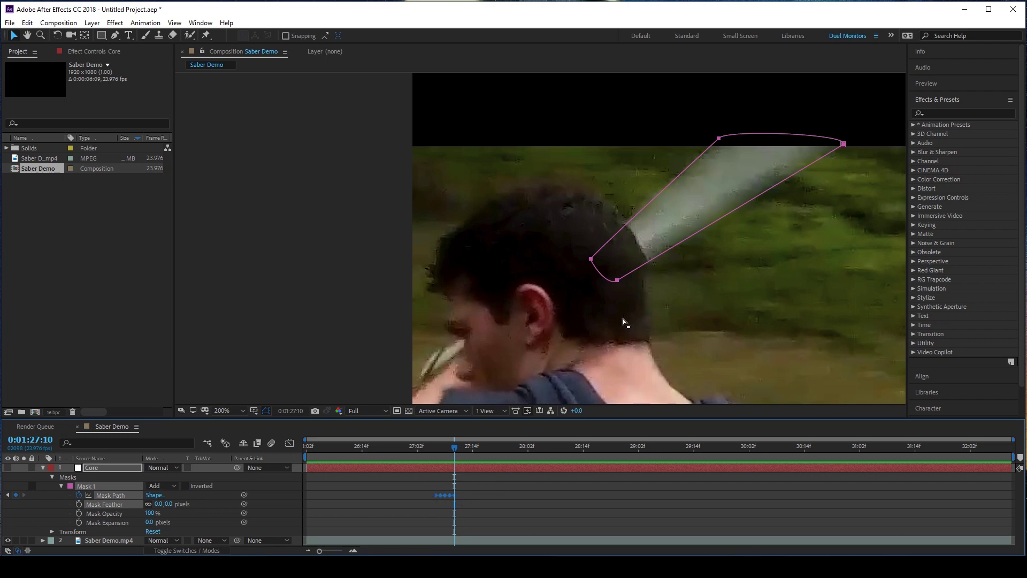
{"action": "left_click", "coordinate": [719, 135]}
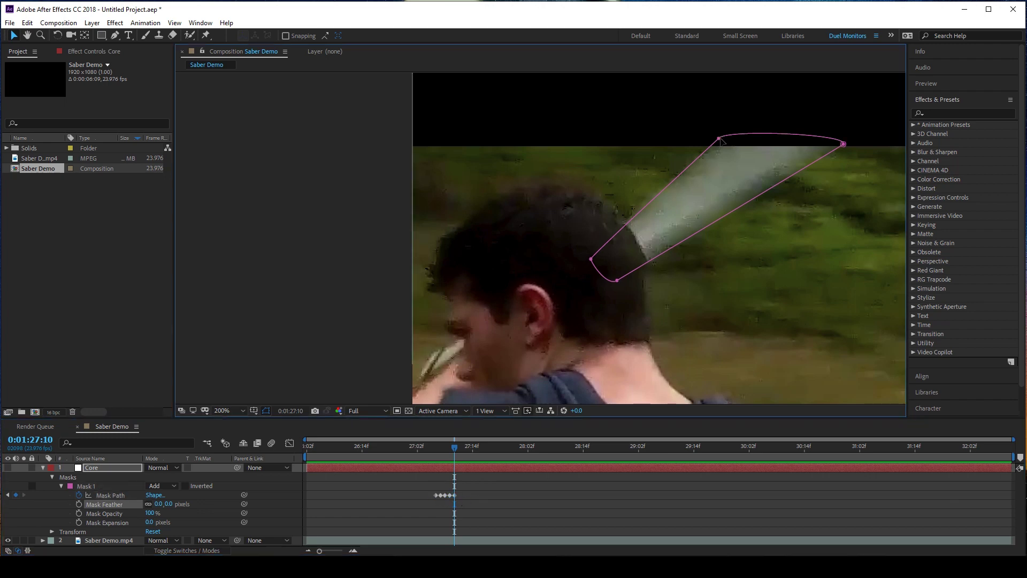
{"action": "left_click", "coordinate": [617, 280]}
{"action": "left_click_drag", "start_coordinate": [617, 282], "coordinate": [624, 278]}
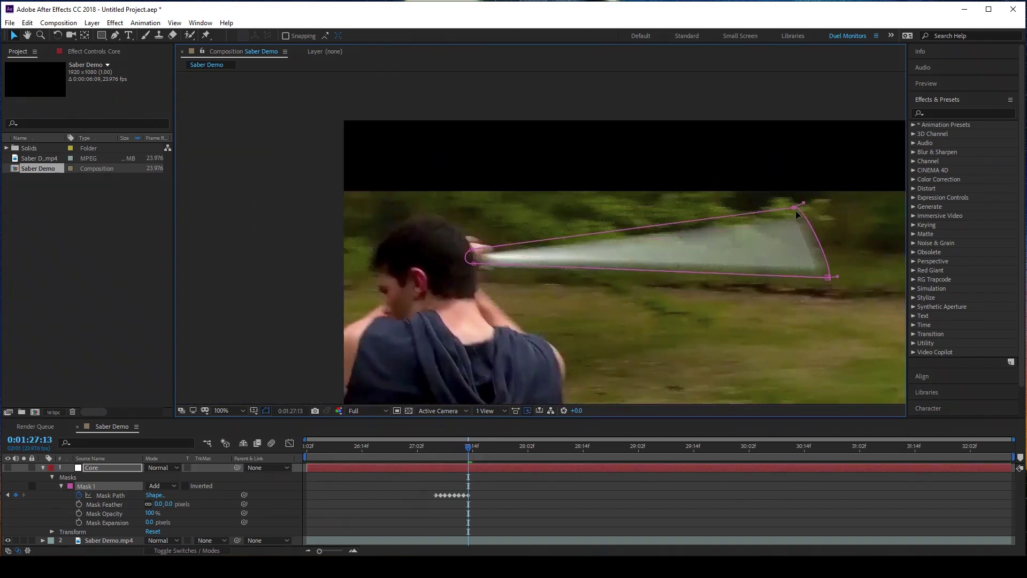
Step: Step forward six more frames toward 1:30:10 refitting the mask, then fit the frame in the viewer
{"action": "key", "text": "Page_Down"}
{"action": "key", "text": "Page_Down"}
{"action": "key", "text": "Page_Down"}
{"action": "key", "text": "Page_Down"}
{"action": "key", "text": "Page_Down"}
{"action": "key", "text": "Page_Down"}
{"action": "key", "text": "Page_Down"}
{"action": "key", "text": "Page_Down"}
{"action": "key", "text": "Page_Down"}
{"action": "key", "text": "Page_Down"}
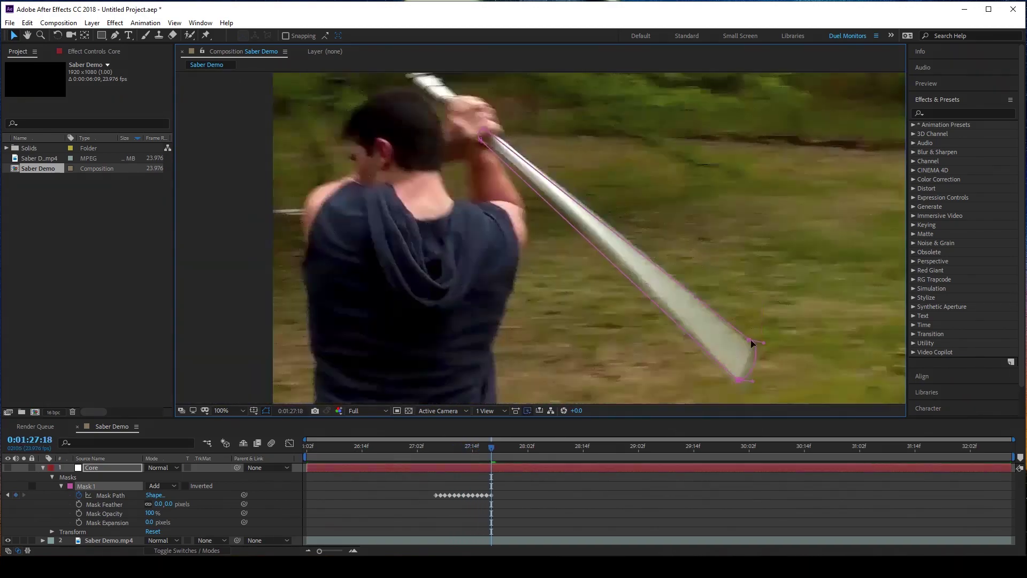
{"action": "key", "text": "Page_Down"}
{"action": "key", "text": "Page_Down"}
{"action": "key", "text": "Page_Down"}
{"action": "key", "text": "Page_Down"}
{"action": "key", "text": "Page_Down"}
{"action": "key", "text": "Page_Down"}
{"action": "key", "text": "Page_Down"}
{"action": "key", "text": "Page_Down"}
{"action": "key", "text": "Page_Down"}
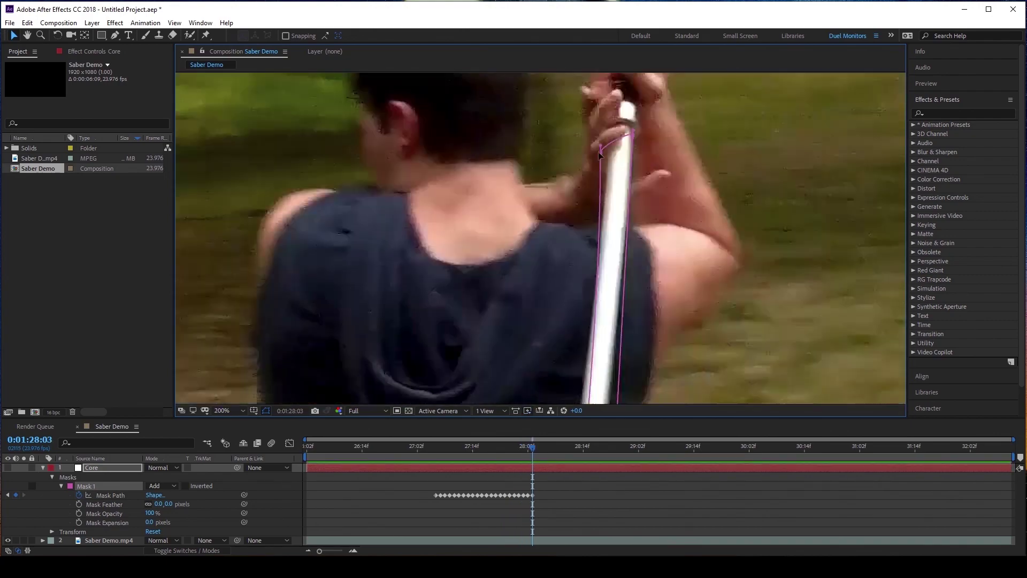
{"action": "scroll", "coordinate": [553, 244], "scroll_direction": "up", "scroll_amount": 2}
{"action": "key", "text": "Page_Down"}
{"action": "key", "text": "Page_Down"}
{"action": "key", "text": "Page_Down"}
{"action": "key", "text": "Page_Down"}
{"action": "key", "text": "Page_Down"}
{"action": "key", "text": "Page_Down"}
{"action": "key", "text": "Page_Down"}
{"action": "key", "text": "Page_Down"}
{"action": "key", "text": "Page_Down"}
{"action": "key", "text": "Page_Down"}
{"action": "key", "text": "Page_Down"}
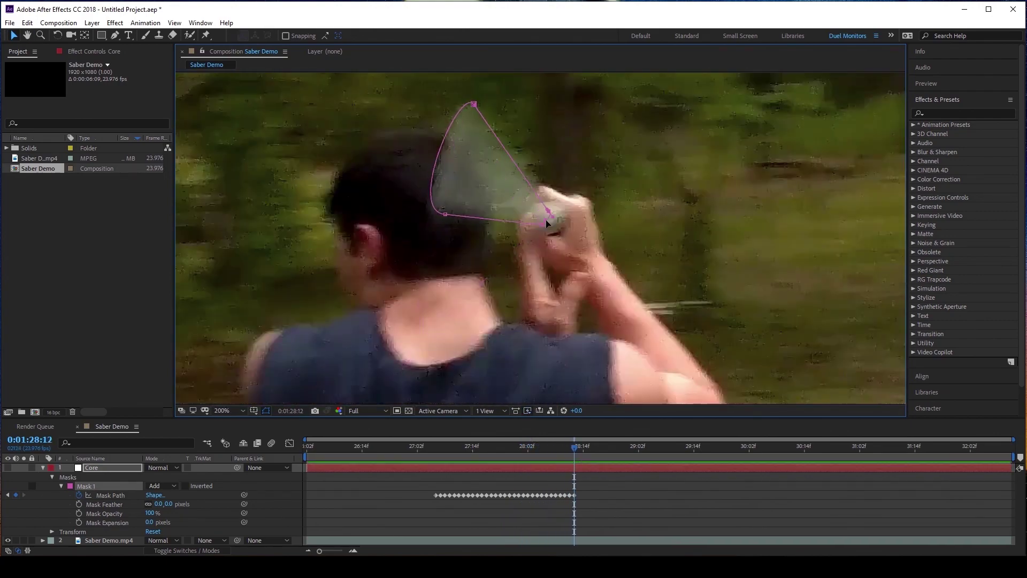
{"action": "key", "text": "Page_Down"}
{"action": "key", "text": "Page_Down"}
{"action": "key", "text": "Page_Down"}
{"action": "key", "text": "Page_Down"}
{"action": "key", "text": "Page_Down"}
{"action": "key", "text": "Page_Down"}
{"action": "key", "text": "Page_Down"}
{"action": "key", "text": "Page_Down"}
{"action": "key", "text": "Page_Down"}
{"action": "key", "text": "Page_Down"}
{"action": "key", "text": "Page_Down"}
{"action": "key", "text": "Page_Down"}
{"action": "key", "text": "Page_Down"}
{"action": "key", "text": "Page_Down"}
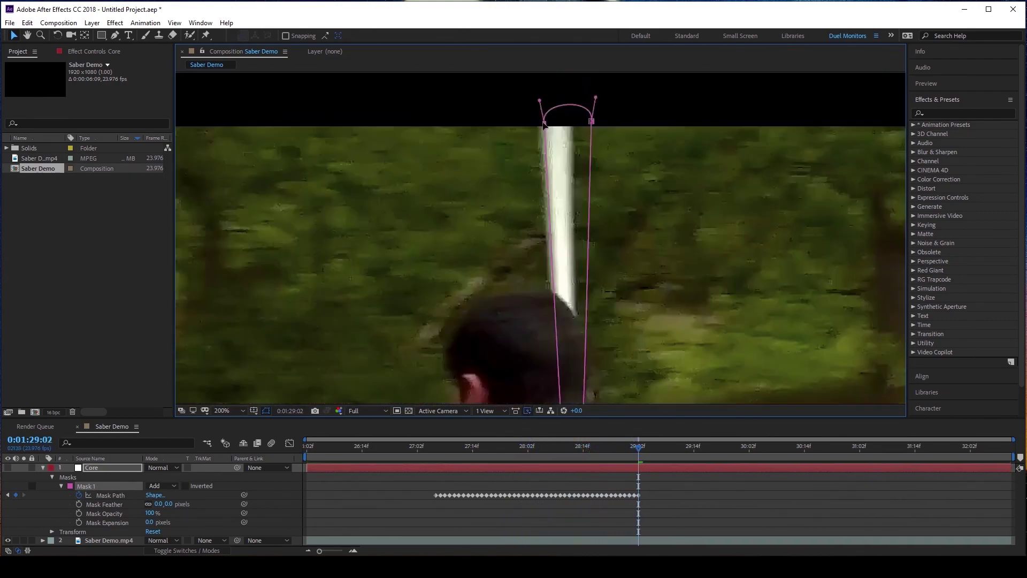
{"action": "key", "text": "Page_Down"}
{"action": "key", "text": "Page_Down"}
{"action": "key", "text": "Page_Down"}
{"action": "key", "text": "Page_Down"}
{"action": "key", "text": "Page_Down"}
{"action": "key", "text": "Page_Down"}
{"action": "key", "text": "Page_Down"}
{"action": "key", "text": "Page_Down"}
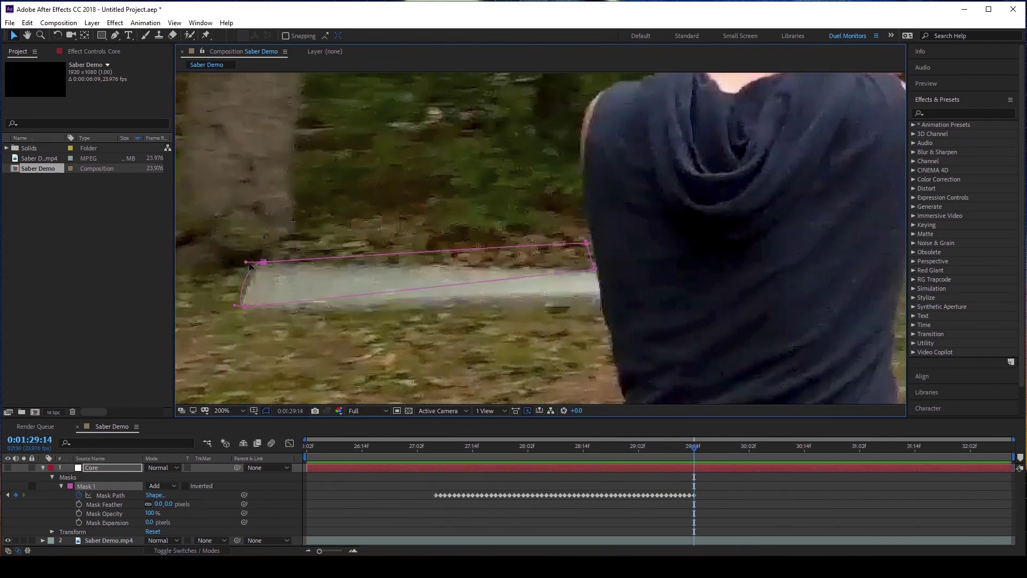
{"action": "key", "text": "Page_Down"}
{"action": "key", "text": "Page_Down"}
{"action": "key", "text": "Page_Down"}
{"action": "key", "text": "Page_Down"}
{"action": "key", "text": "Page_Down"}
{"action": "key", "text": "Page_Down"}
{"action": "key", "text": "Page_Down"}
{"action": "key", "text": "Page_Down"}
{"action": "key", "text": "Page_Down"}
{"action": "key", "text": "Page_Down"}
{"action": "key", "text": "Page_Down"}
{"action": "key", "text": "Page_Down"}
{"action": "key", "text": "Page_Down"}
{"action": "key", "text": "Page_Down"}
{"action": "key", "text": "Page_Down"}
{"action": "key", "text": "Page_Down"}
{"action": "key", "text": "Page_Down"}
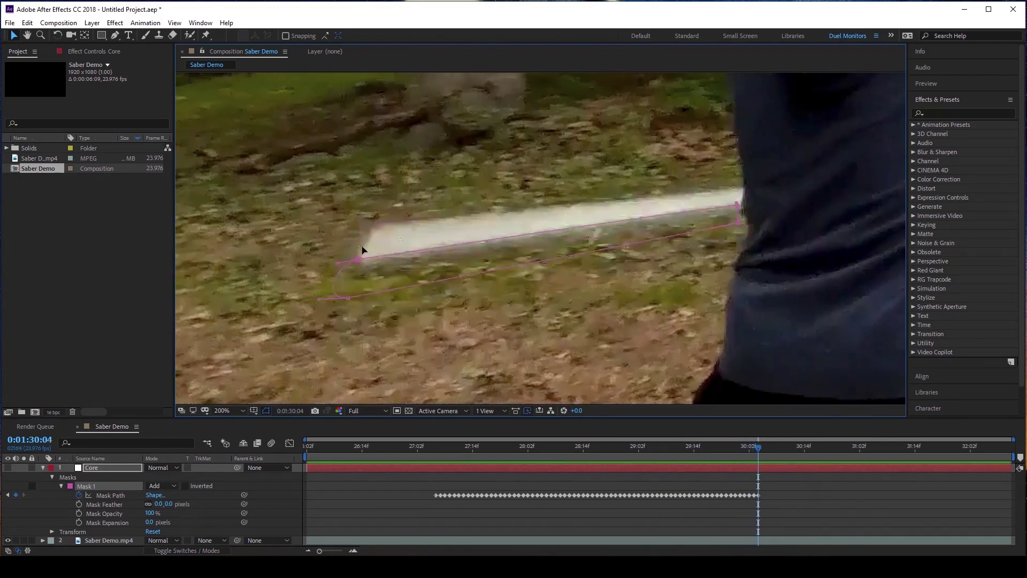
{"action": "key", "text": "shift+slash"}
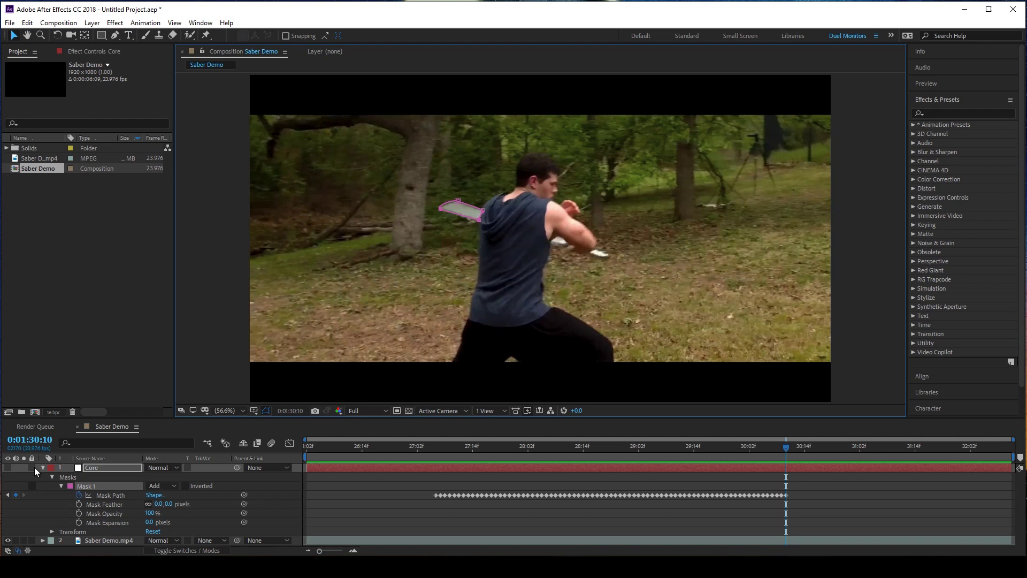
Step: Scrub back and forward to 30:10 and play back to review the tracked mask
{"action": "left_click", "coordinate": [42, 467]}
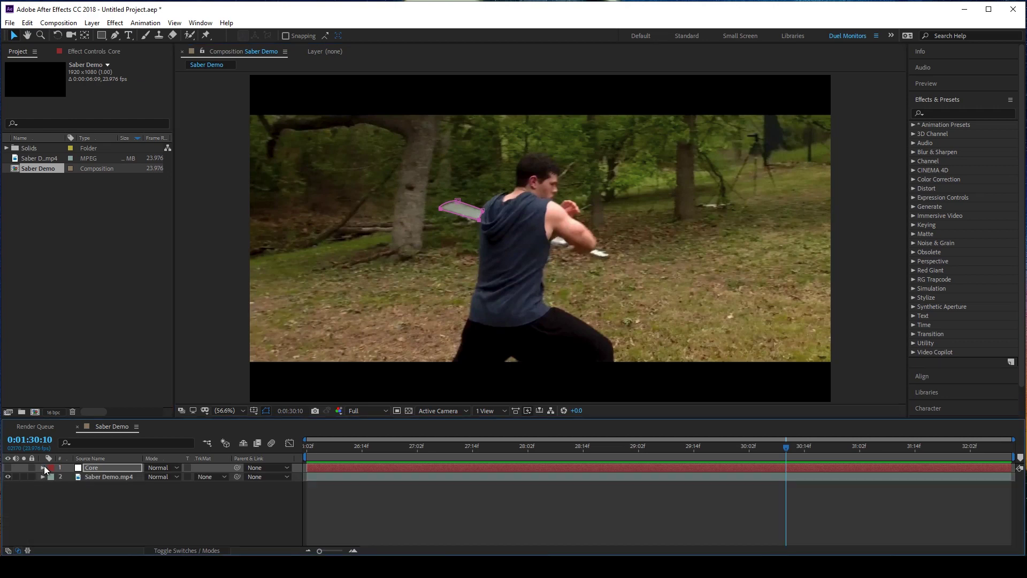
{"action": "left_click", "coordinate": [43, 468]}
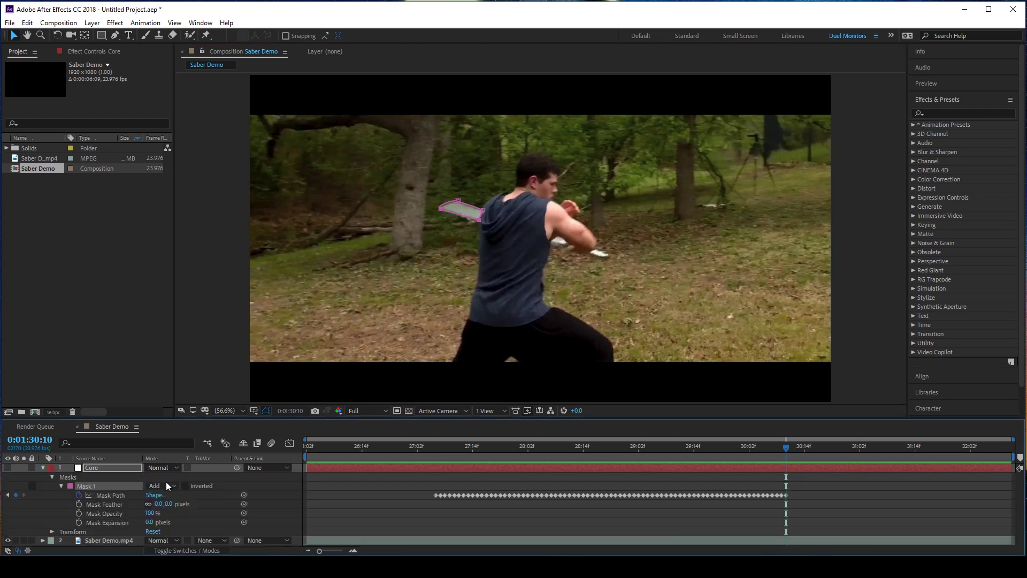
{"action": "left_click_drag", "start_coordinate": [787, 448], "coordinate": [615, 489]}
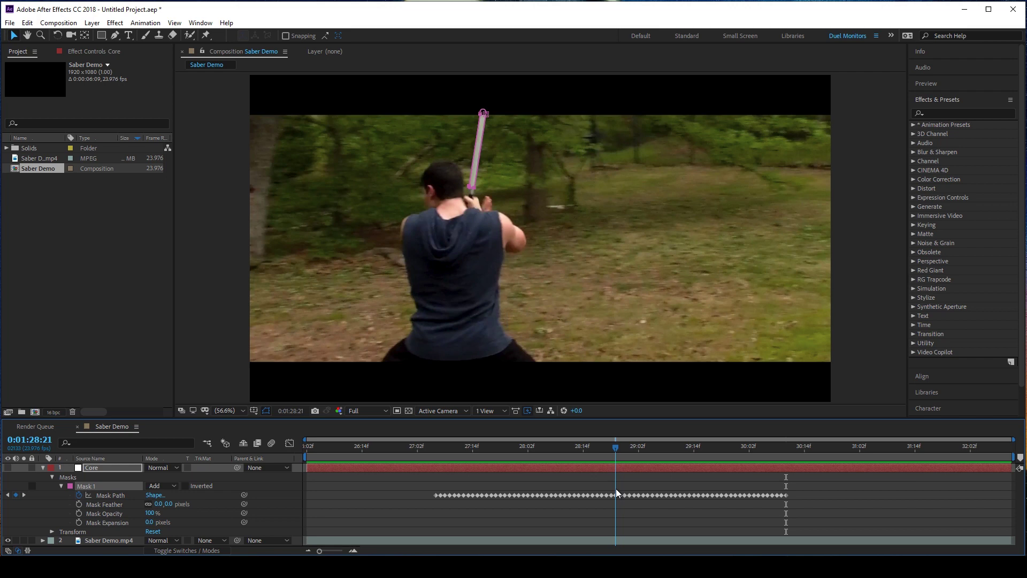
{"action": "left_click_drag", "start_coordinate": [617, 489], "coordinate": [785, 470]}
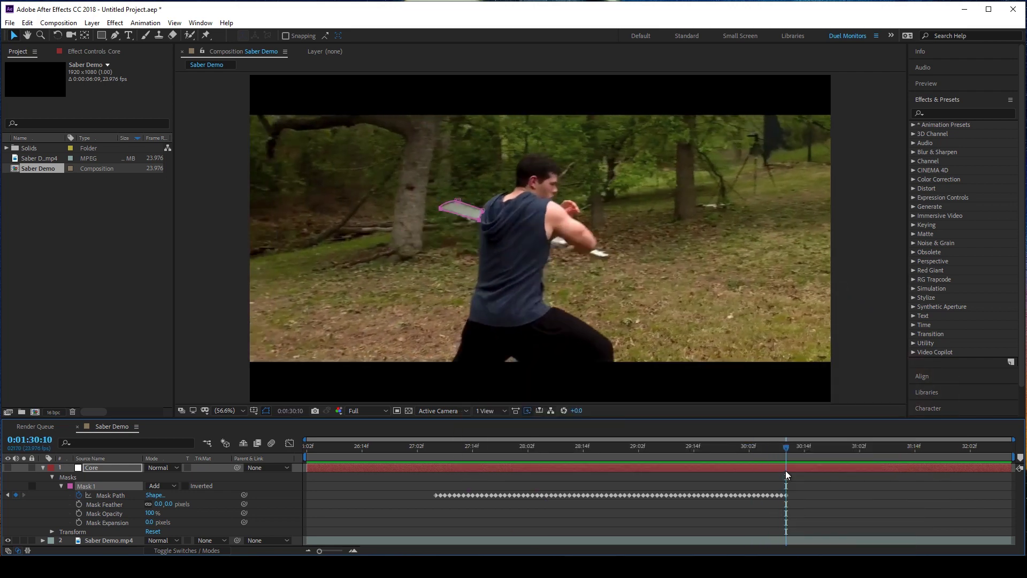
{"action": "key", "text": "space"}
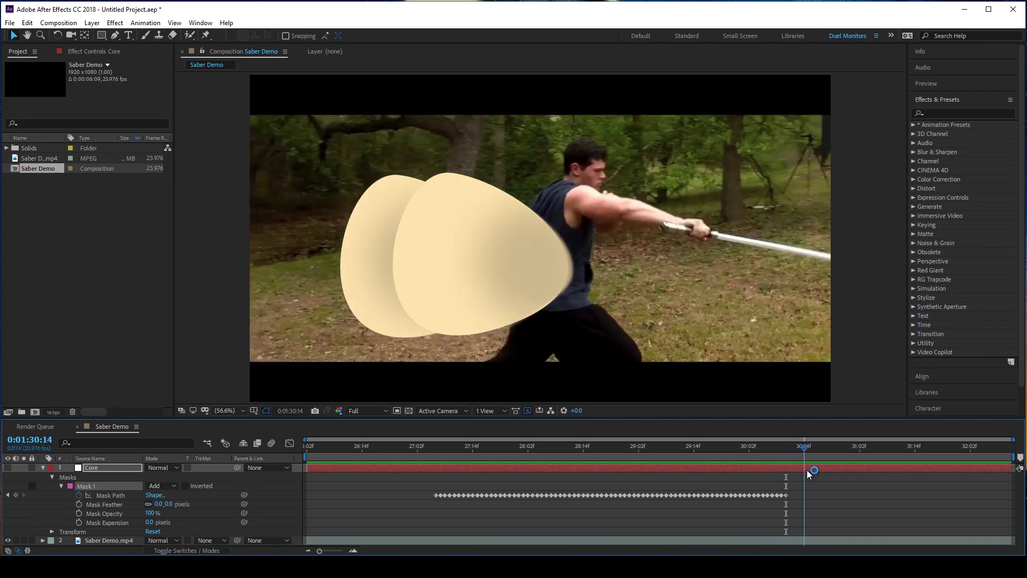
{"action": "mouse_move", "coordinate": [784, 474]}
{"action": "left_mouse_down"}
{"action": "mouse_move", "coordinate": [650, 479]}
{"action": "mouse_move", "coordinate": [883, 479]}
{"action": "mouse_move", "coordinate": [790, 484]}
{"action": "left_mouse_up"}
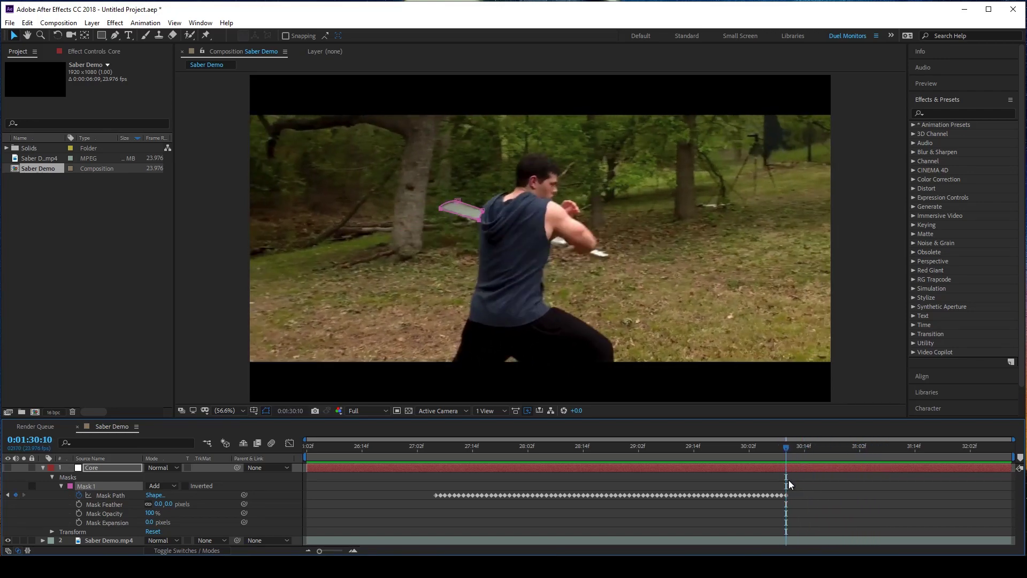
Step: Check the mask from 1:28:01 to 1:29:03 and confirm Core as the layer name
{"action": "left_click", "coordinate": [42, 468]}
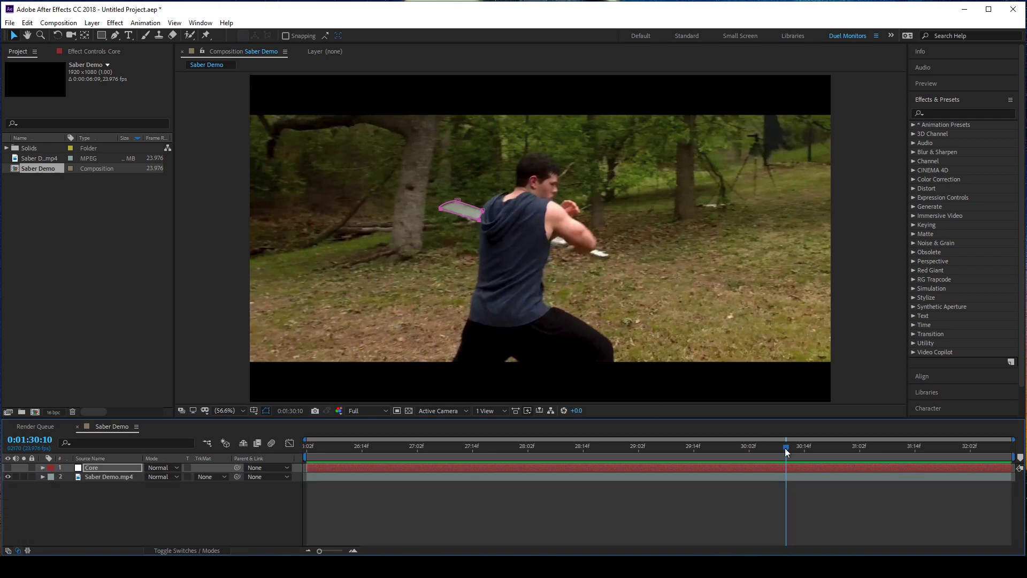
{"action": "left_click_drag", "start_coordinate": [784, 448], "coordinate": [644, 460]}
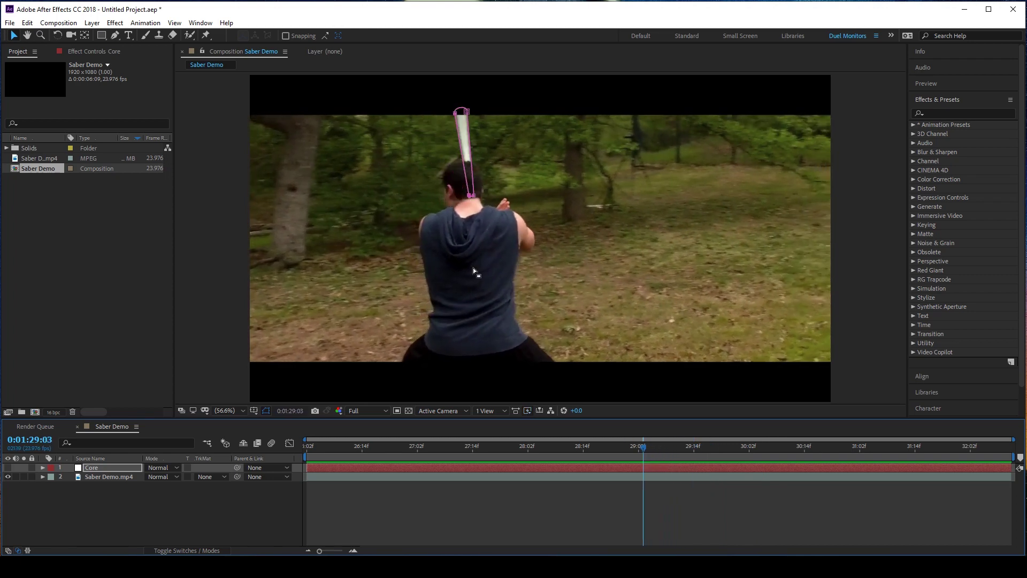
{"action": "left_click_drag", "start_coordinate": [640, 444], "coordinate": [525, 447]}
{"action": "scroll", "coordinate": [435, 222], "scroll_direction": "up", "scroll_amount": 2}
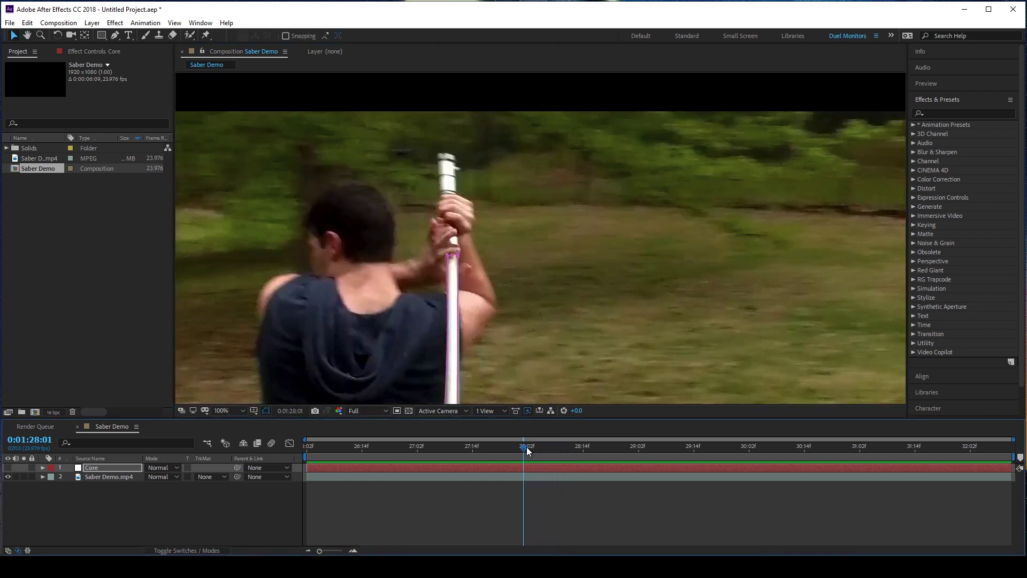
{"action": "left_click_drag", "start_coordinate": [525, 448], "coordinate": [531, 447]}
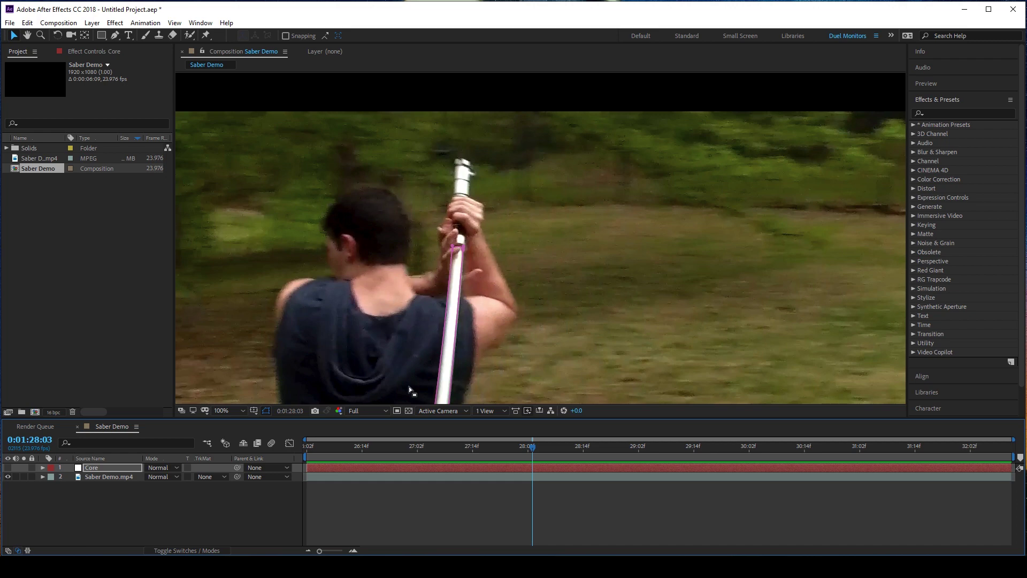
{"action": "left_click_drag", "start_coordinate": [590, 438], "coordinate": [645, 434]}
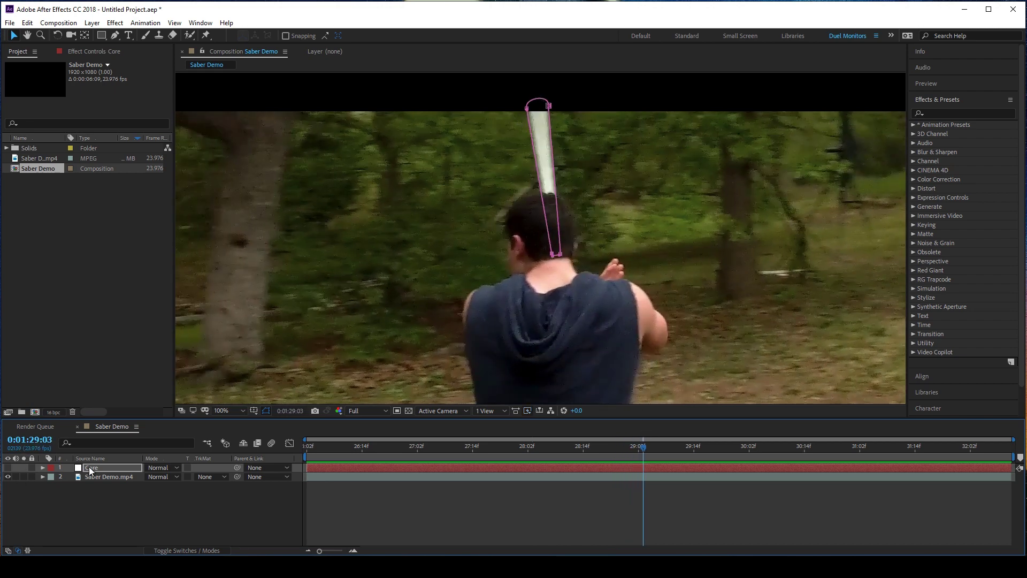
{"action": "key", "text": "Return"}
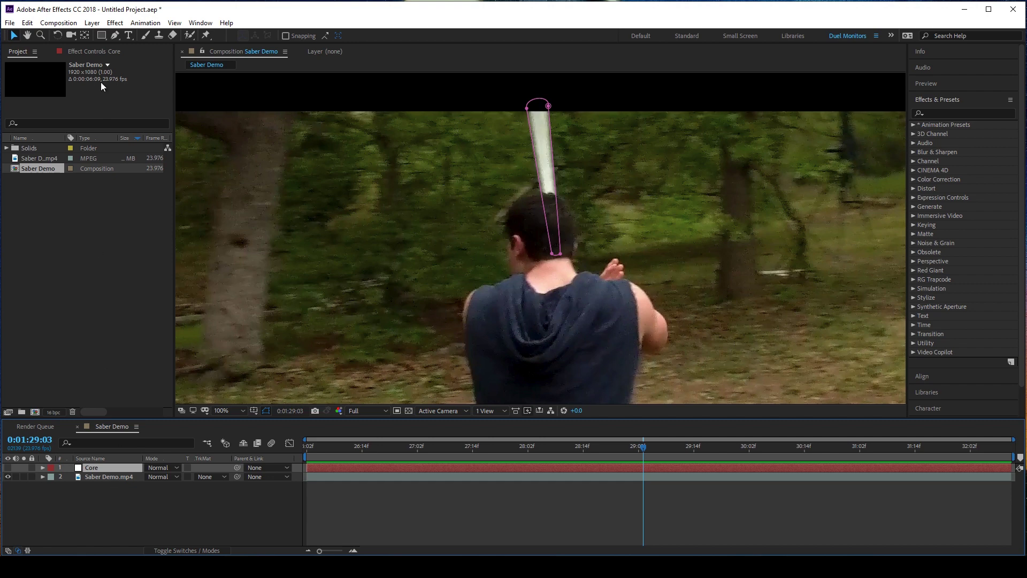
Step: Add a black solid, Black Solid 1, beneath Core and turn Core visible to show the white blade
{"action": "left_click", "coordinate": [92, 23]}
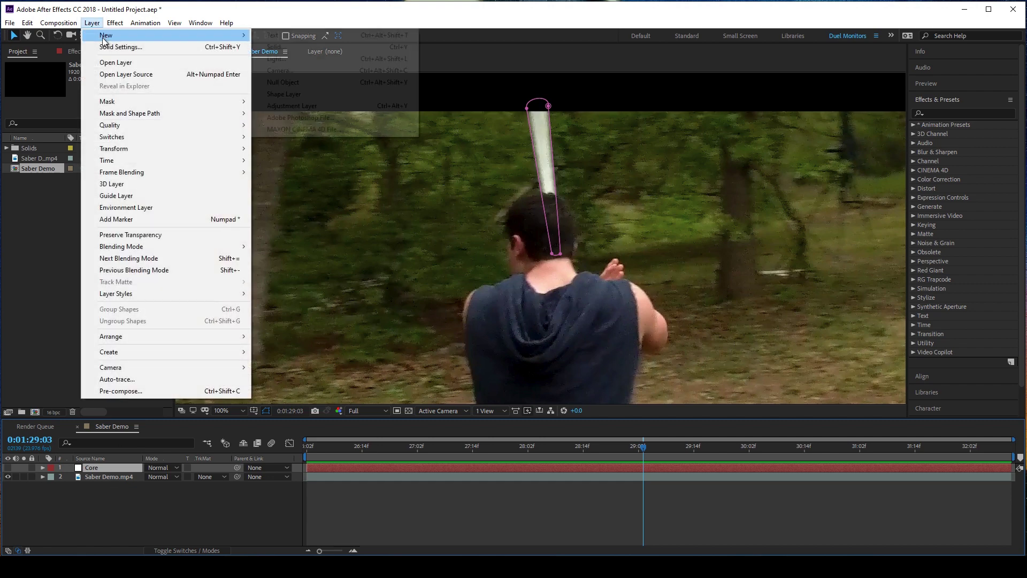
{"action": "mouse_move", "coordinate": [133, 34]}
{"action": "left_click", "coordinate": [338, 53]}
{"action": "left_click", "coordinate": [481, 318]}
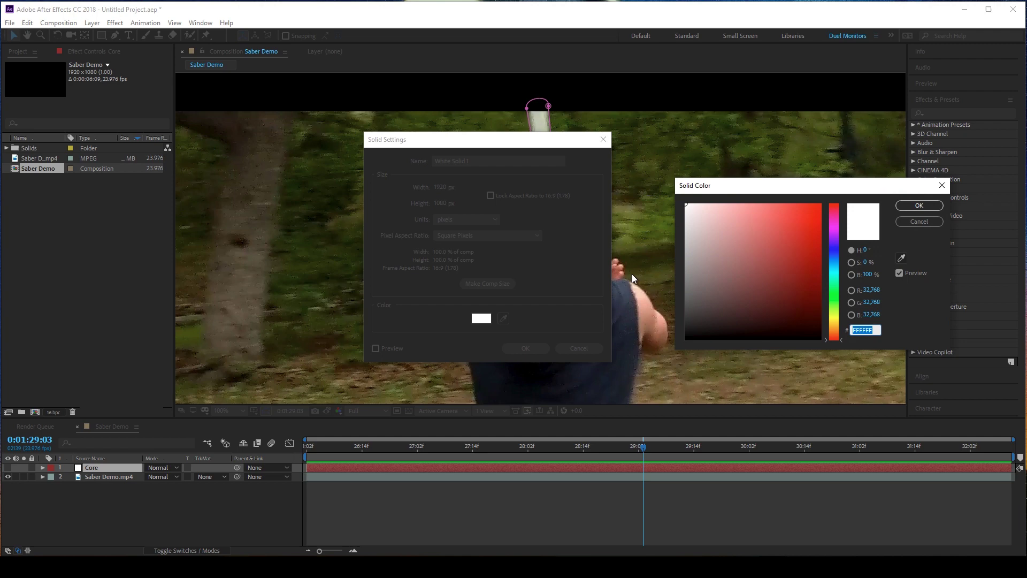
{"action": "left_click", "coordinate": [686, 338]}
{"action": "left_click", "coordinate": [918, 205]}
{"action": "left_click", "coordinate": [525, 348]}
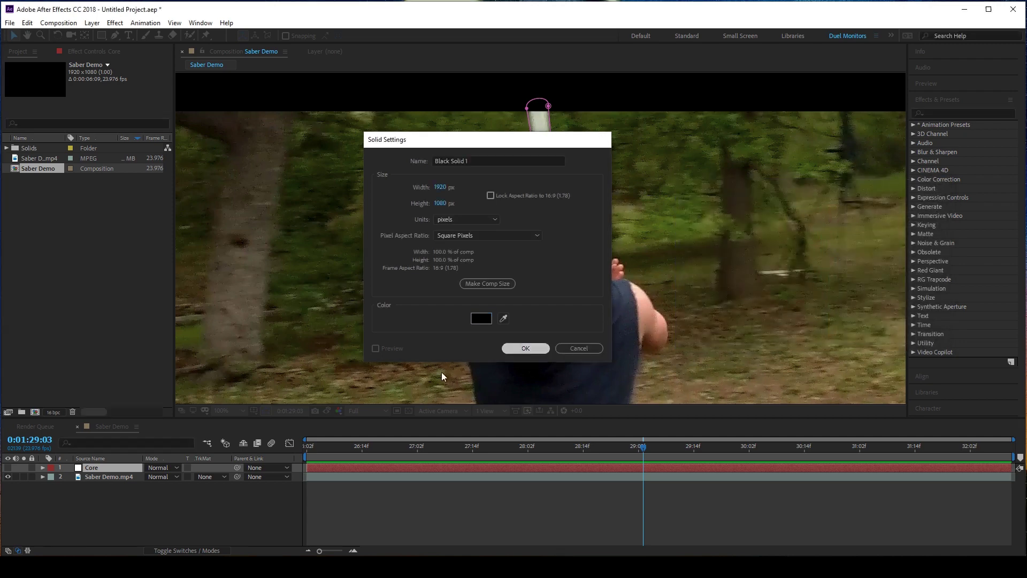
{"action": "left_click_drag", "start_coordinate": [90, 484], "coordinate": [90, 482]}
{"action": "left_click", "coordinate": [7, 467]}
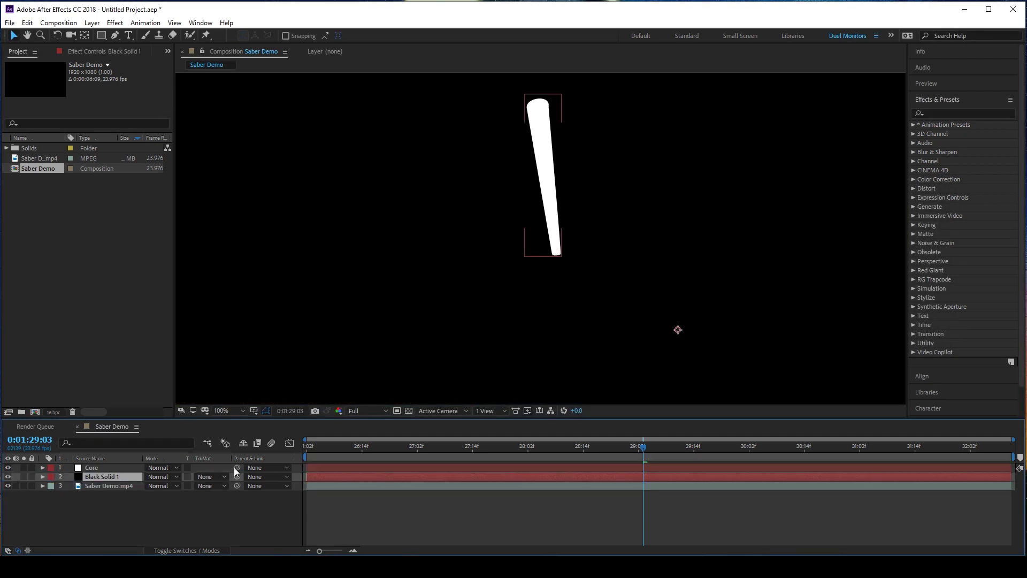
{"action": "left_click_drag", "start_coordinate": [641, 445], "coordinate": [463, 455]}
Step: Fit the composition in the viewer, open Core's mask, and end the work area near 30:08
{"action": "left_click", "coordinate": [233, 411]}
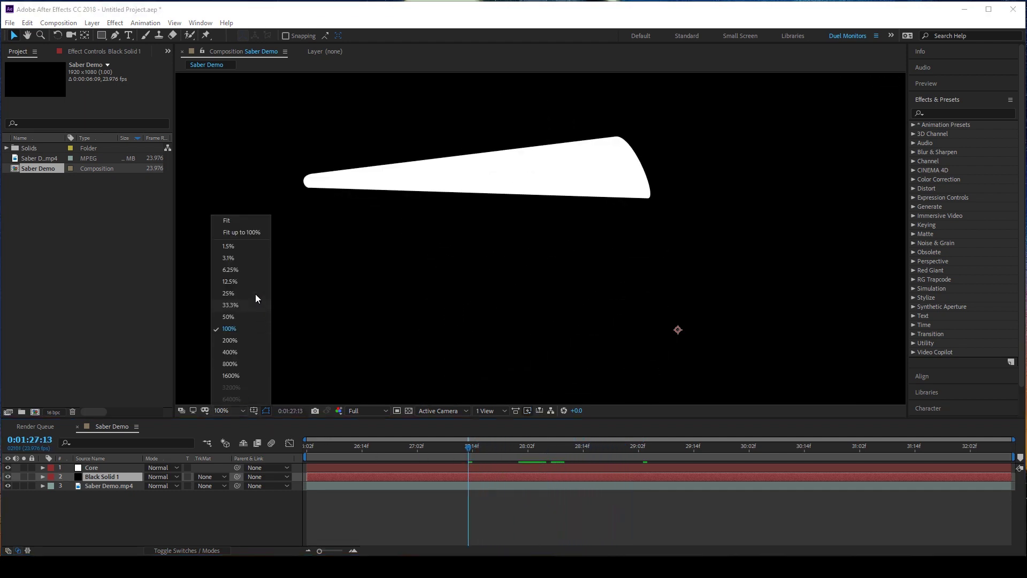
{"action": "left_click", "coordinate": [244, 230]}
{"action": "left_click", "coordinate": [89, 467]}
{"action": "left_click", "coordinate": [43, 467]}
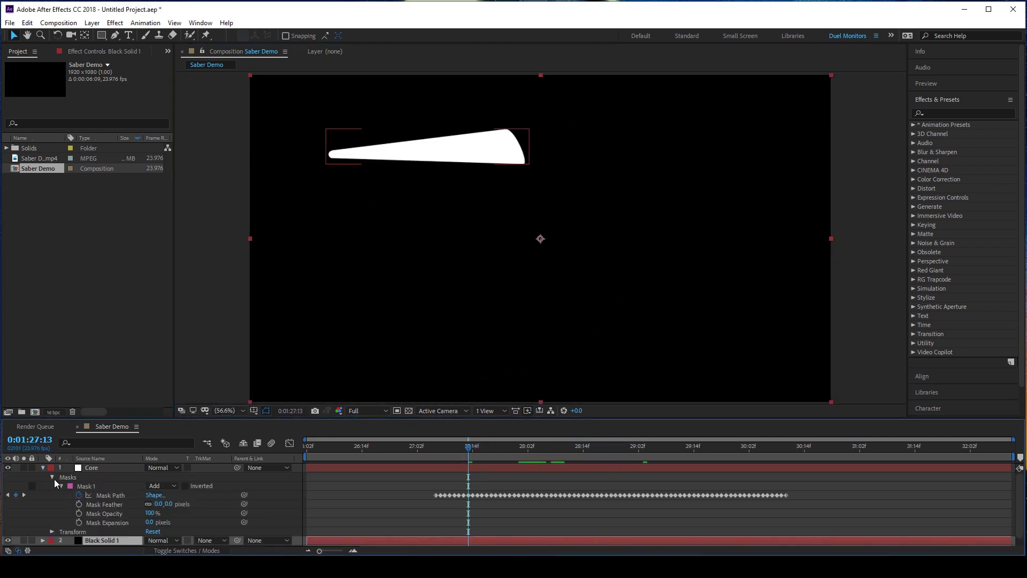
{"action": "left_click", "coordinate": [813, 476]}
{"action": "left_click_drag", "start_coordinate": [1013, 456], "coordinate": [786, 455]}
Step: Scrub the blade's poses from 27:19 to 27:23, then collapse Core's mask properties
{"action": "left_click", "coordinate": [455, 493]}
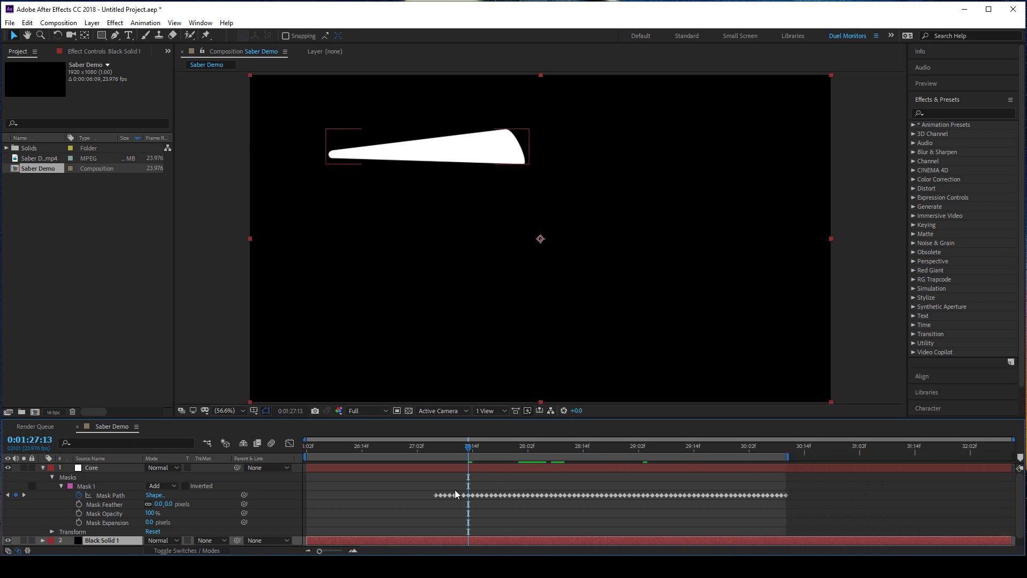
{"action": "left_click_drag", "start_coordinate": [468, 447], "coordinate": [481, 448]}
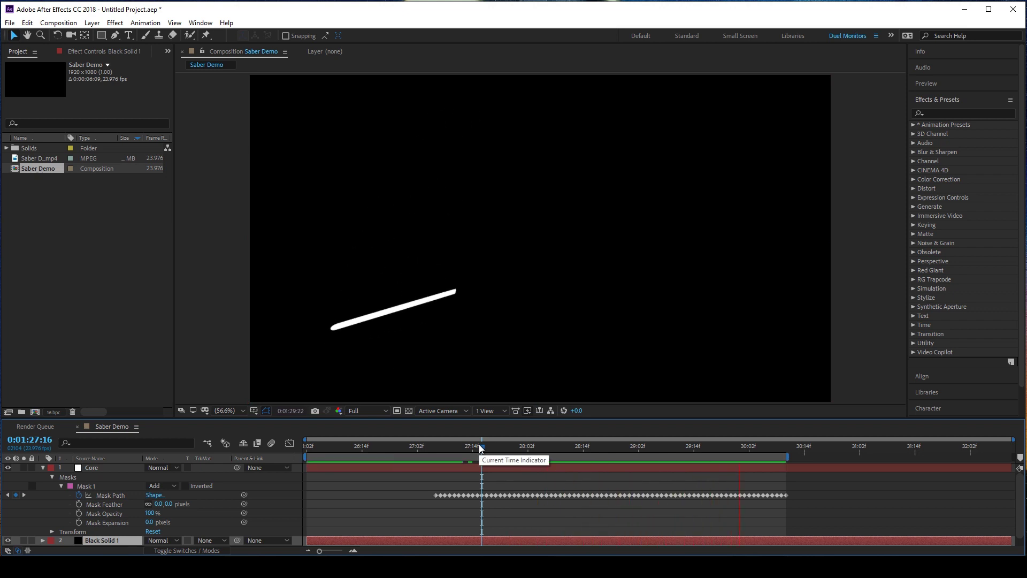
{"action": "key", "text": "space"}
{"action": "left_click", "coordinate": [496, 447]}
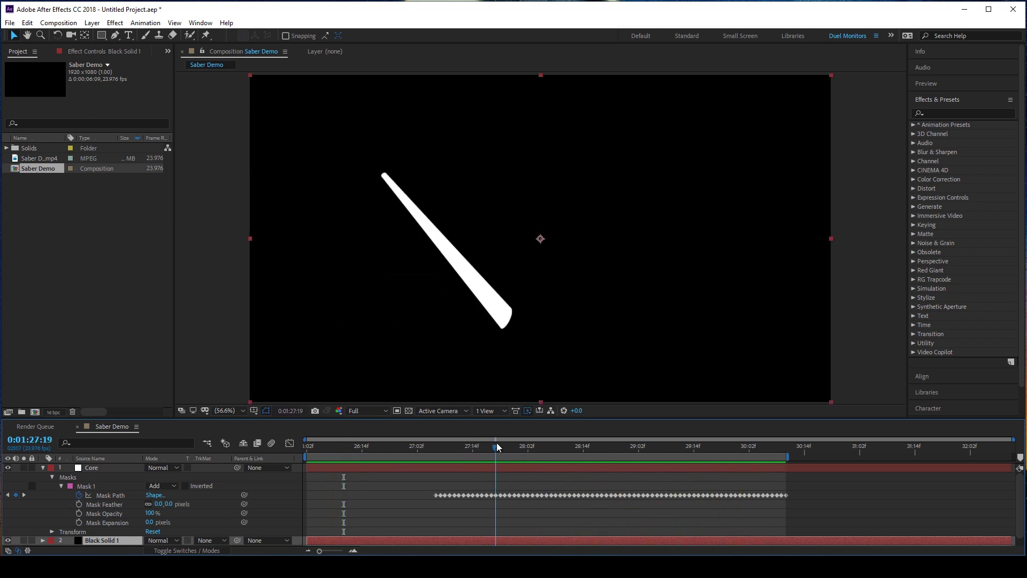
{"action": "mouse_move", "coordinate": [497, 448]}
{"action": "left_mouse_down"}
{"action": "mouse_move", "coordinate": [580, 447]}
{"action": "mouse_move", "coordinate": [514, 447]}
{"action": "left_mouse_up"}
{"action": "left_click", "coordinate": [42, 468]}
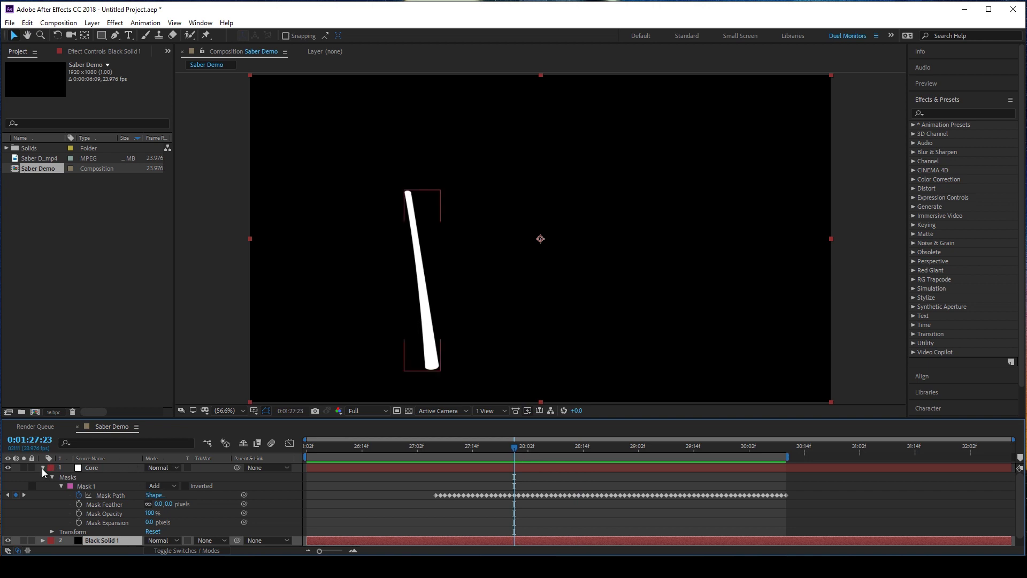
{"action": "left_click", "coordinate": [42, 467]}
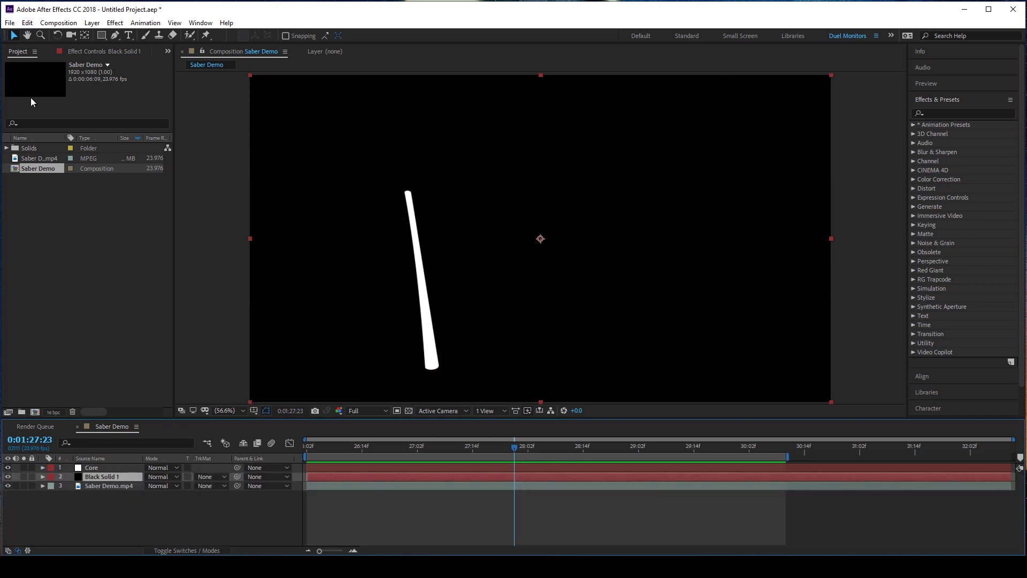
Step: Nest the Saber Demo comp into a new composition, Saber Demo 2
{"action": "left_click_drag", "start_coordinate": [45, 170], "coordinate": [34, 412]}
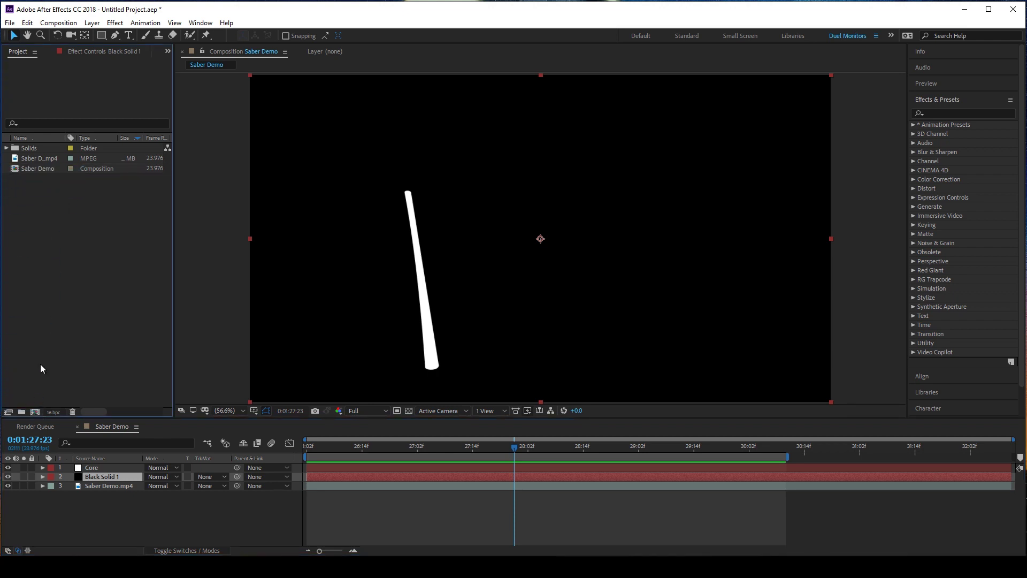
{"action": "left_click_drag", "start_coordinate": [49, 172], "coordinate": [36, 412]}
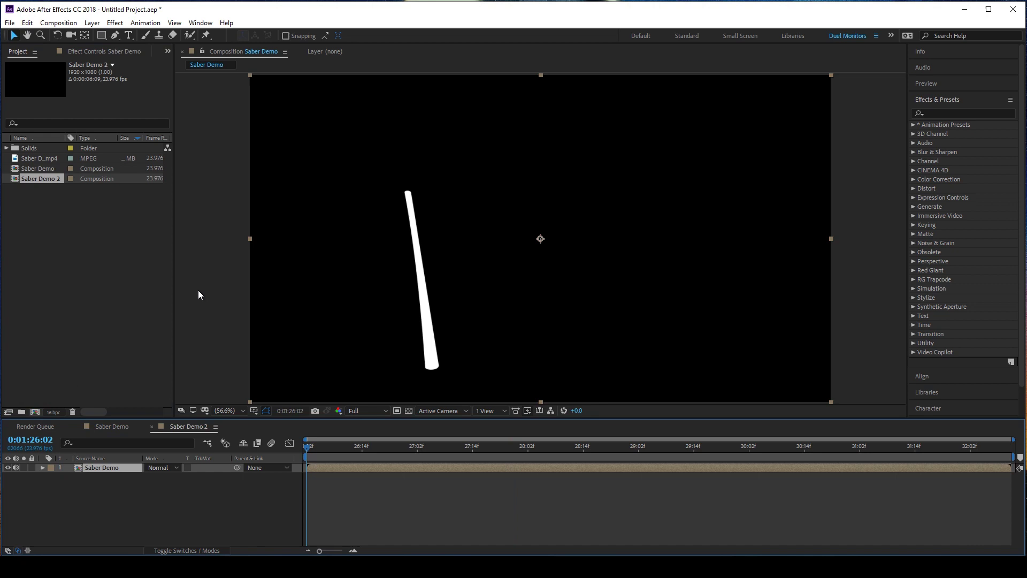
{"action": "left_click", "coordinate": [32, 157]}
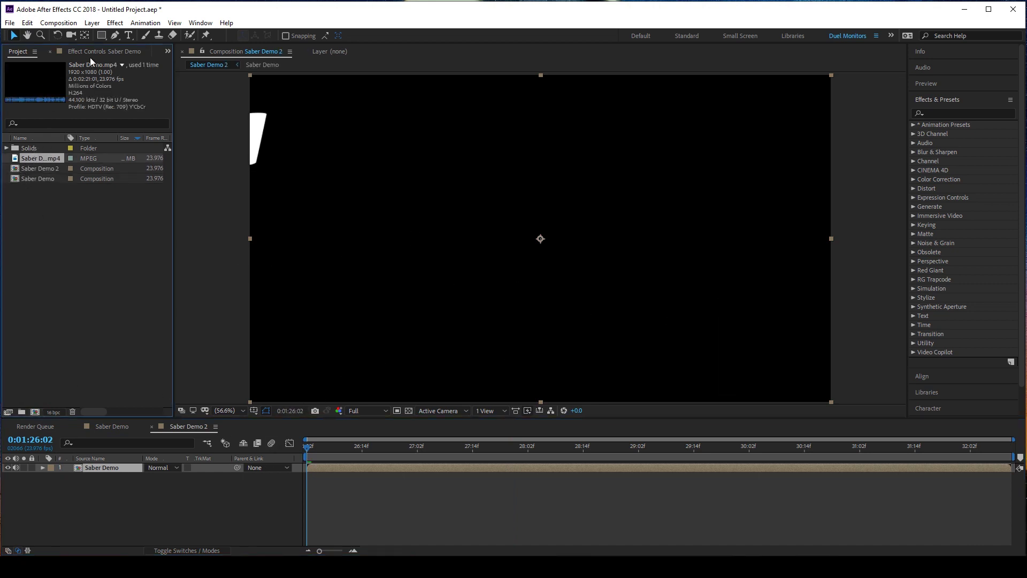
{"action": "left_click", "coordinate": [47, 168]}
{"action": "left_click", "coordinate": [41, 157]}
Step: Copy Saber Demo.mp4 beneath Saber Demo in Saber Demo 2 and set Saber Demo's mode to Screen
{"action": "left_click", "coordinate": [112, 426]}
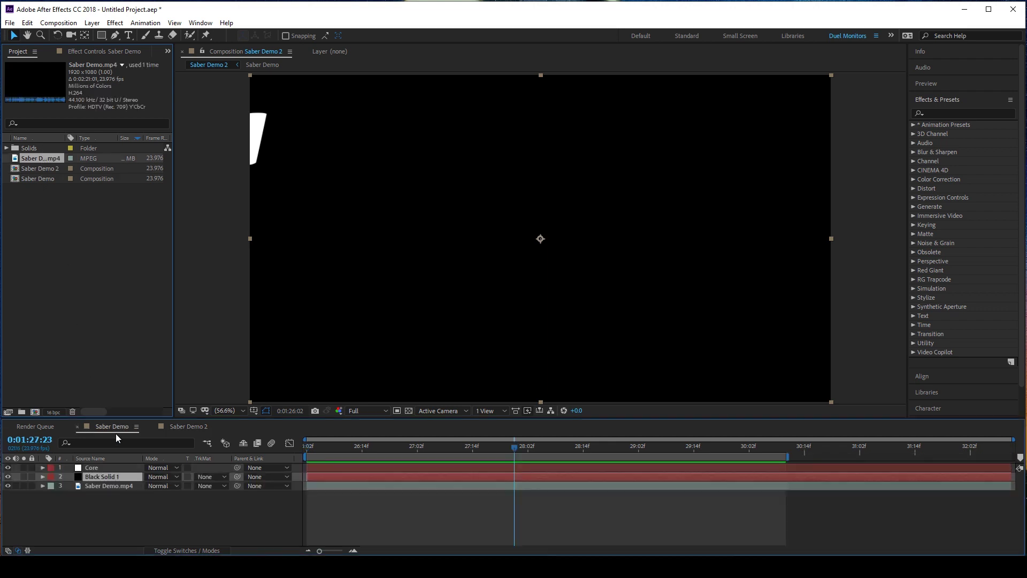
{"action": "left_click", "coordinate": [116, 485]}
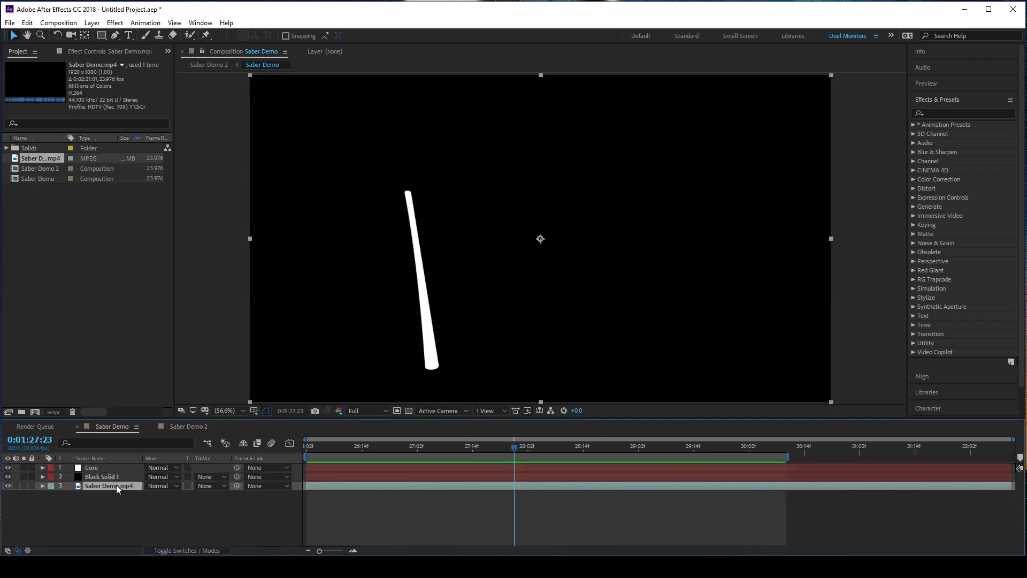
{"action": "mouse_move", "coordinate": [116, 485]}
{"action": "left_mouse_down"}
{"action": "mouse_move", "coordinate": [183, 429]}
{"action": "mouse_move", "coordinate": [147, 490]}
{"action": "mouse_move", "coordinate": [121, 482]}
{"action": "left_mouse_up"}
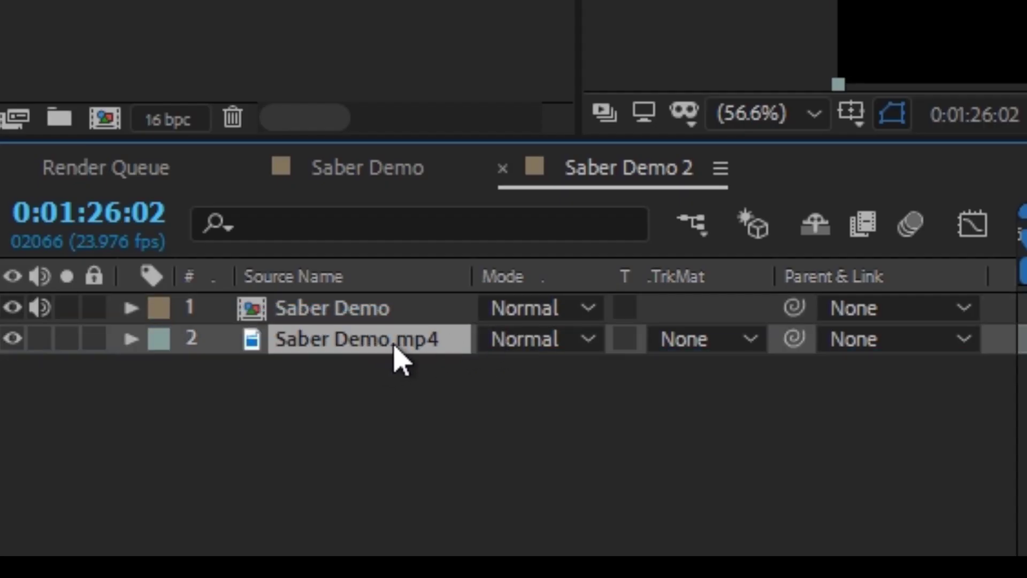
{"action": "left_click_drag", "start_coordinate": [400, 361], "coordinate": [456, 355]}
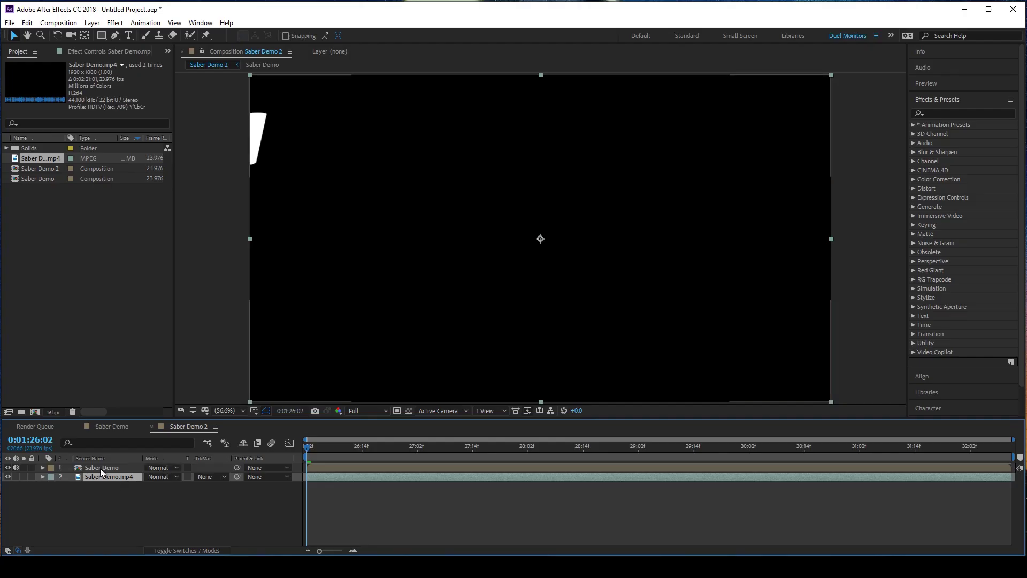
{"action": "left_click", "coordinate": [101, 467]}
{"action": "left_click", "coordinate": [164, 468]}
{"action": "left_click", "coordinate": [215, 223]}
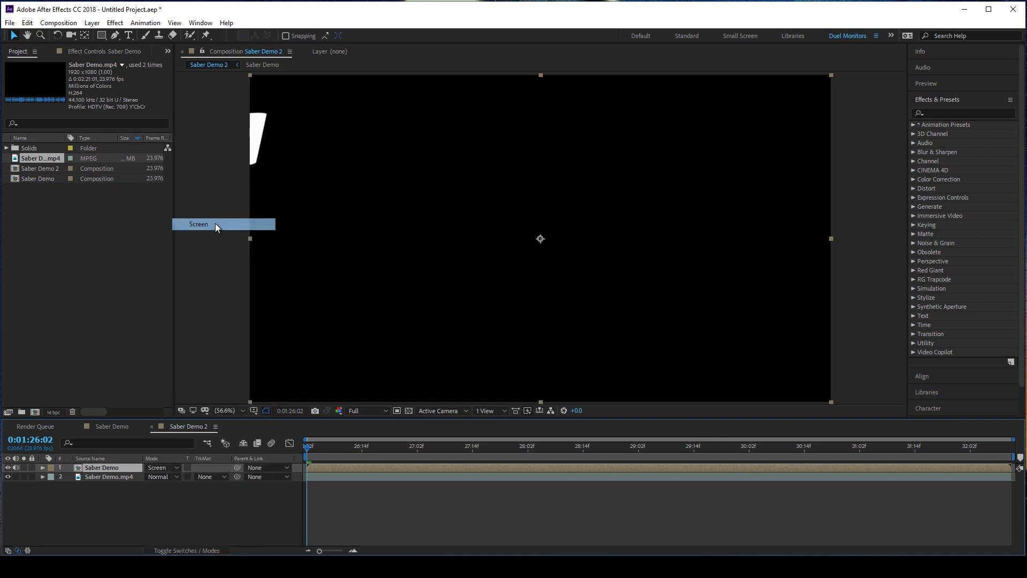
{"action": "left_click_drag", "start_coordinate": [413, 450], "coordinate": [473, 436]}
{"action": "left_click", "coordinate": [96, 477]}
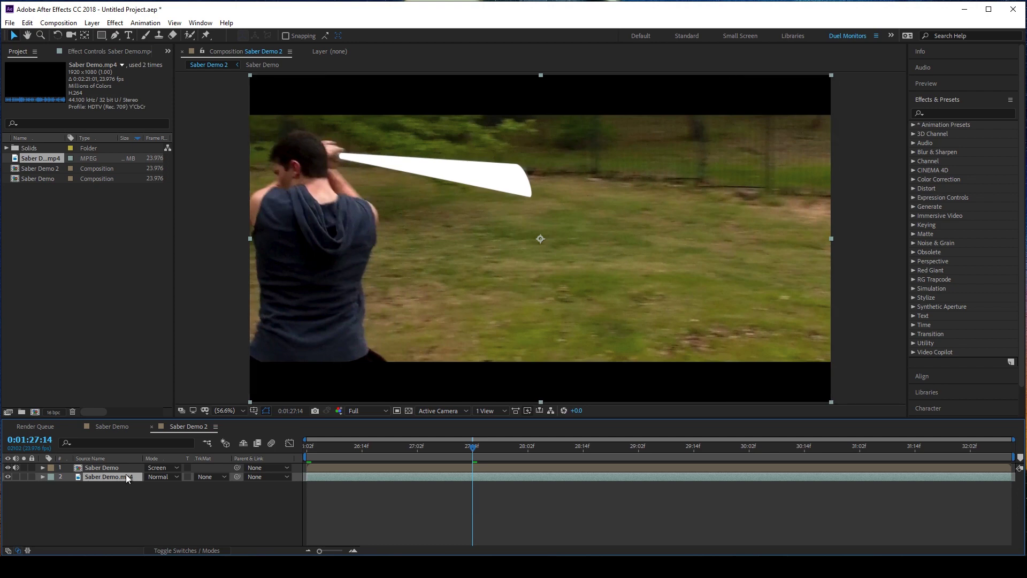
Step: Duplicate the footage to the top of the stack and rename the saber layer 'Core'
{"action": "key", "text": "ctrl+d"}
{"action": "left_click_drag", "start_coordinate": [126, 475], "coordinate": [123, 464]}
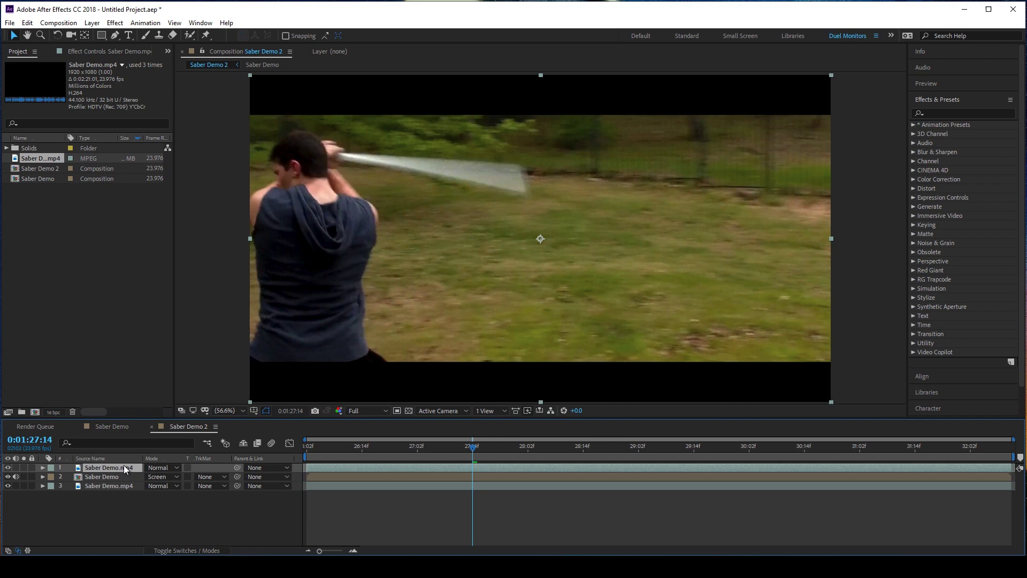
{"action": "left_click", "coordinate": [105, 477]}
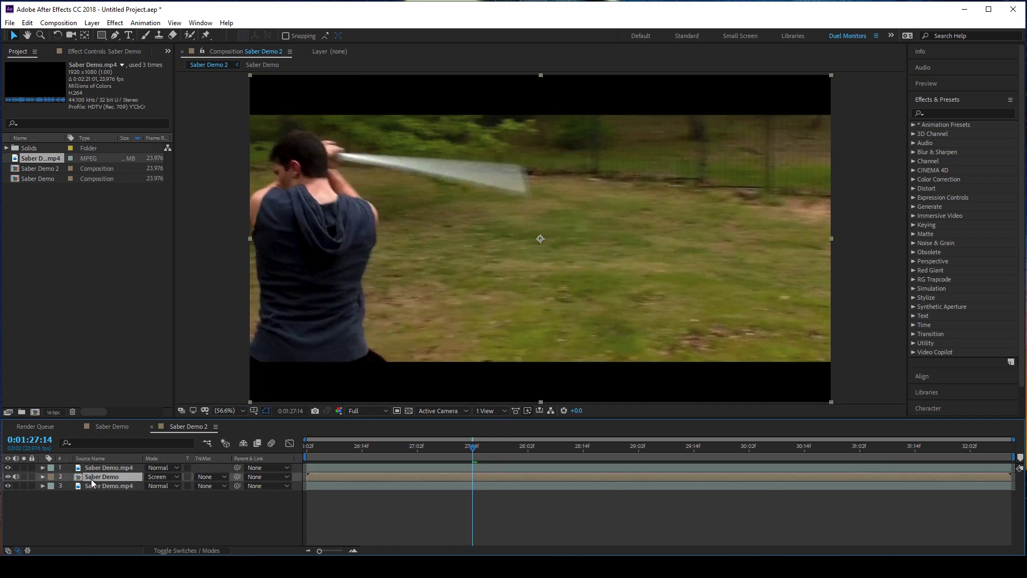
{"action": "right_click", "coordinate": [91, 480]}
{"action": "left_click", "coordinate": [124, 471]}
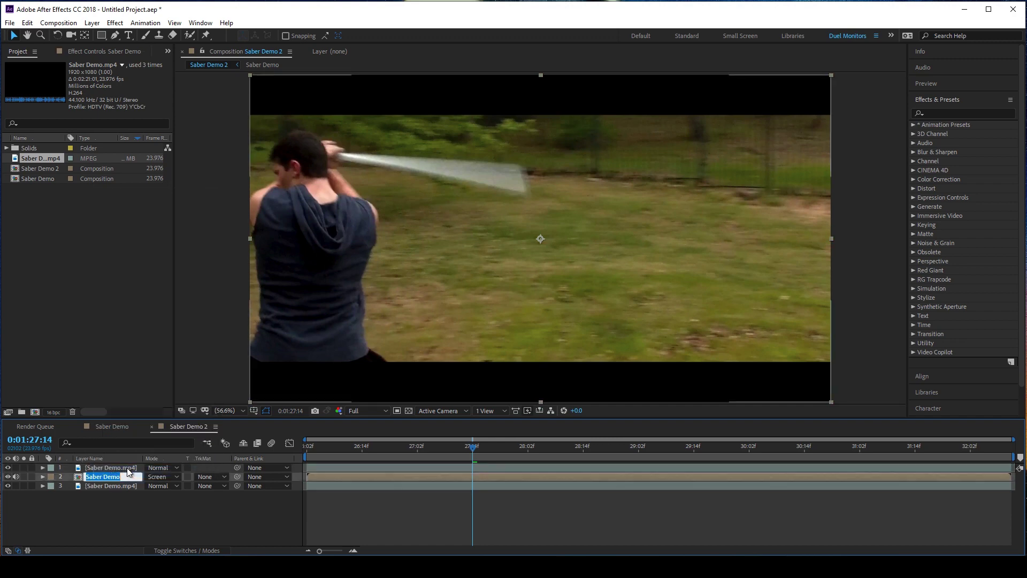
{"action": "type", "text": "Core"}
{"action": "key", "text": "Return"}
Step: Rename the top footage copy to 'Tom Roto' for rotoscoping
{"action": "left_click", "coordinate": [128, 470]}
{"action": "right_click", "coordinate": [126, 470]}
{"action": "left_click", "coordinate": [141, 458]}
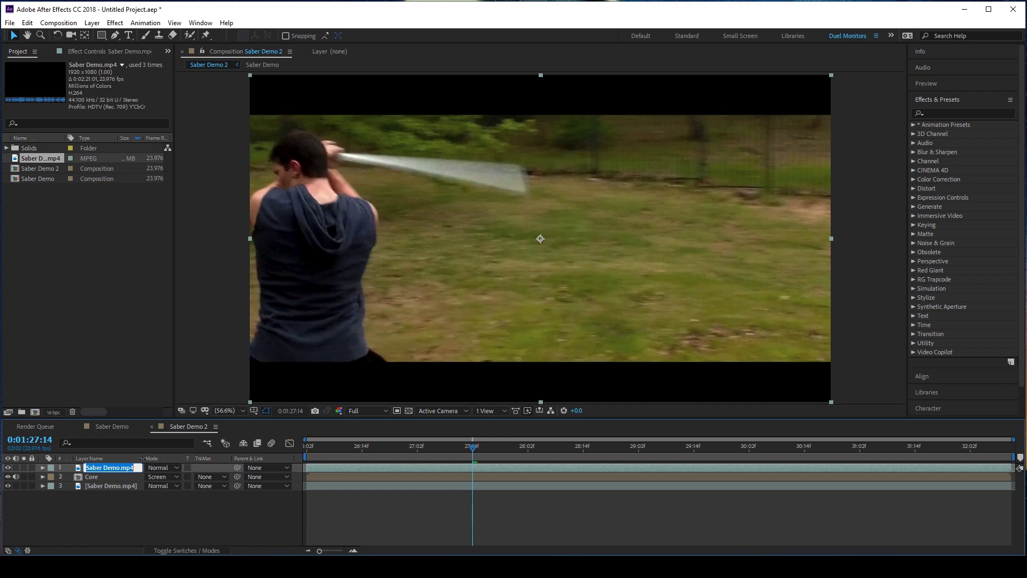
{"action": "type", "text": "Tom Tor"}
{"action": "key", "text": "Return"}
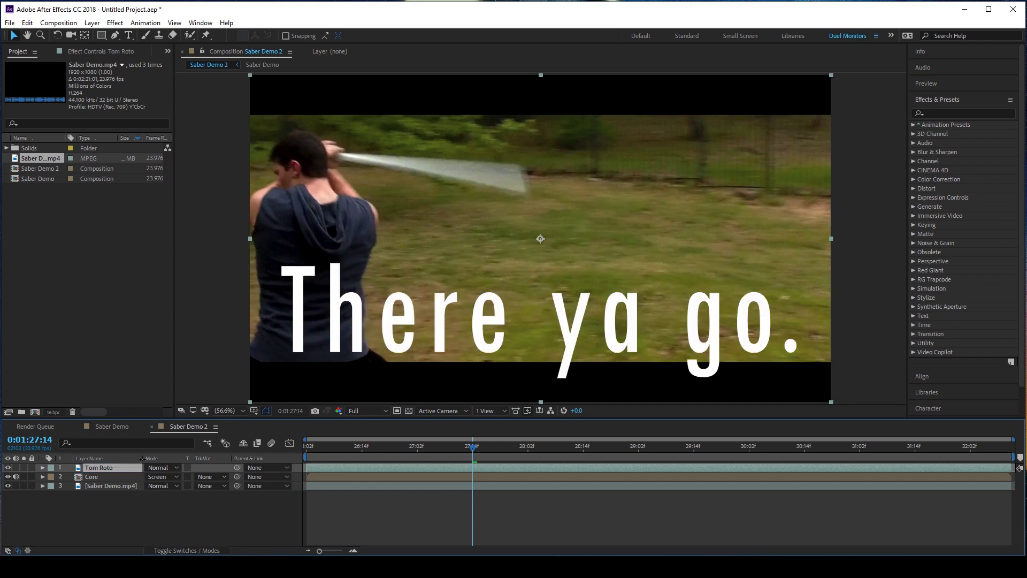
Step: Temporarily hide the roto copy and check the blade back at frame 27:09
{"action": "left_click", "coordinate": [42, 476]}
{"action": "left_click", "coordinate": [43, 476]}
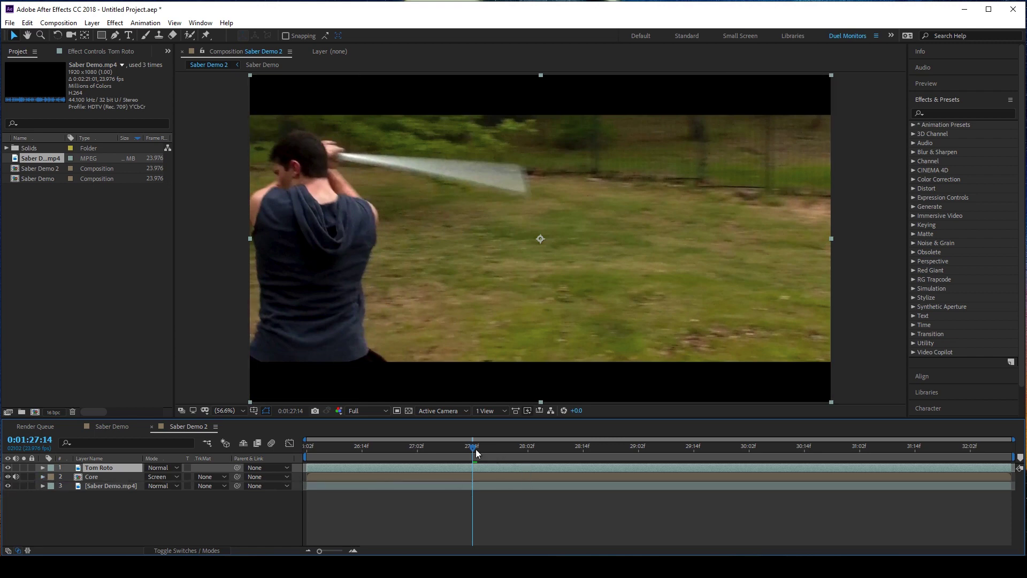
{"action": "left_click", "coordinate": [7, 468]}
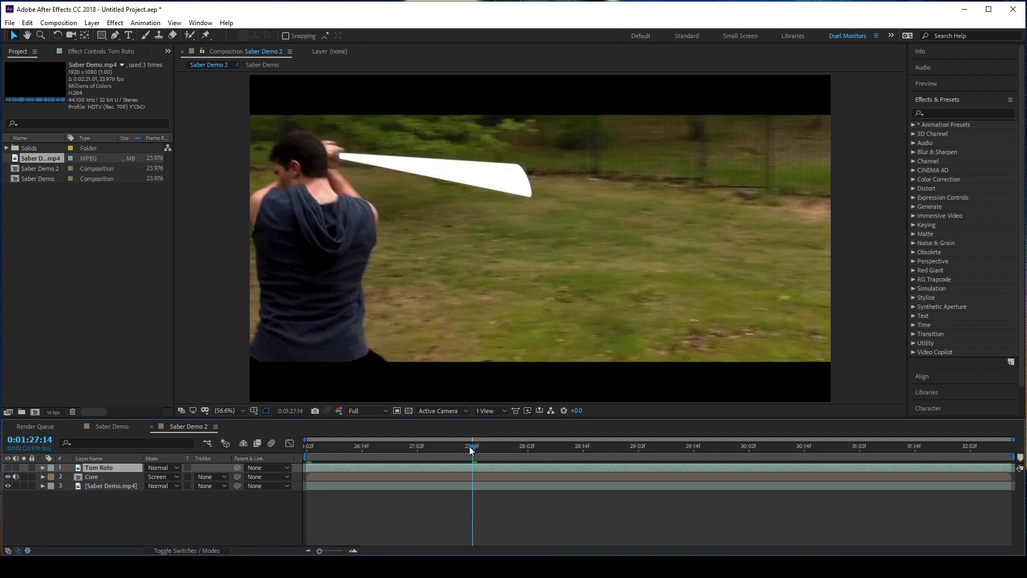
{"action": "left_click_drag", "start_coordinate": [471, 446], "coordinate": [435, 450]}
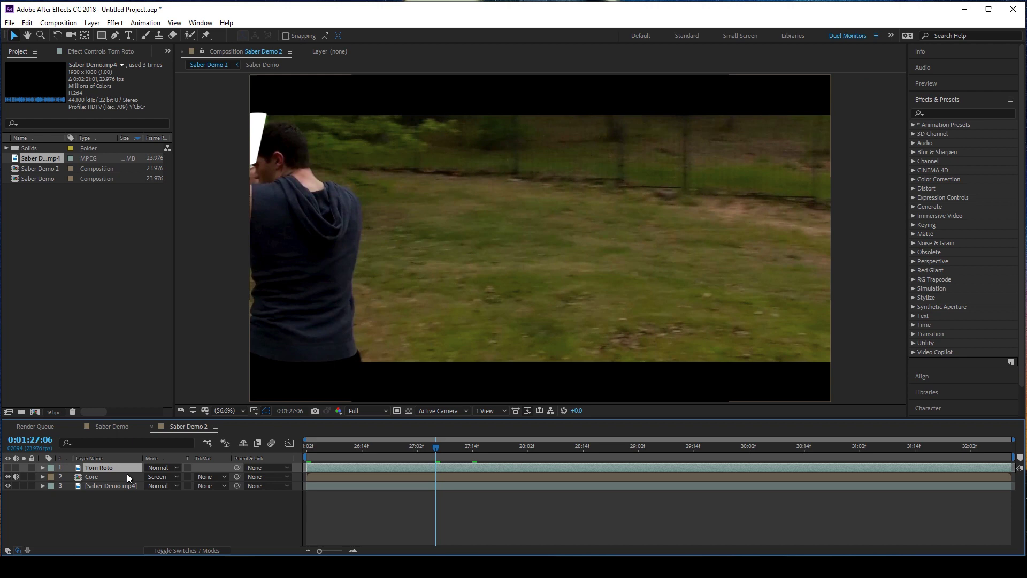
{"action": "left_click", "coordinate": [7, 467]}
Step: Draw a closed Pen mask around the actor's head on Tom Roto, then refine its vertices
{"action": "scroll", "coordinate": [265, 161], "scroll_direction": "up", "scroll_amount": 3}
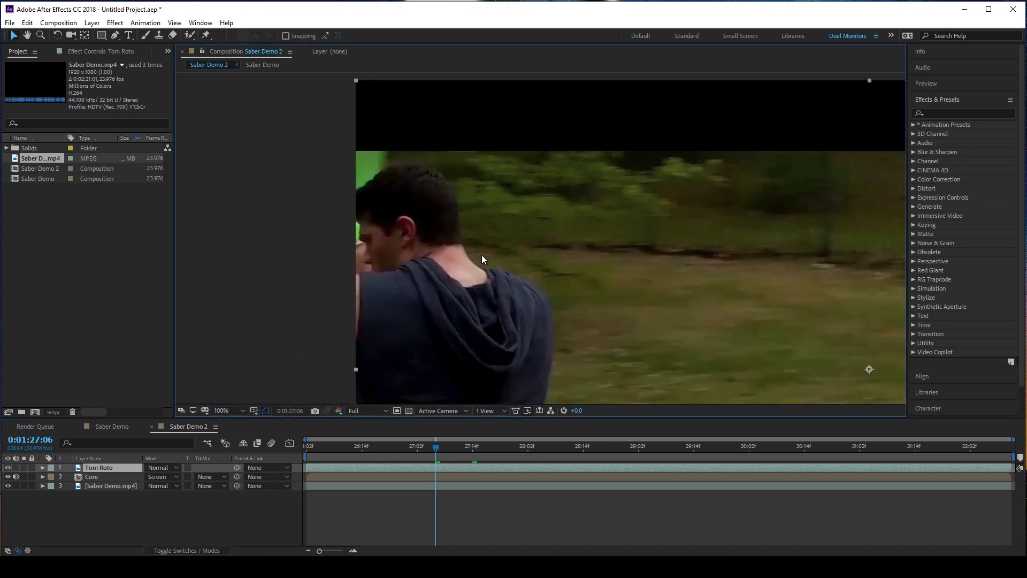
{"action": "left_click", "coordinate": [115, 35]}
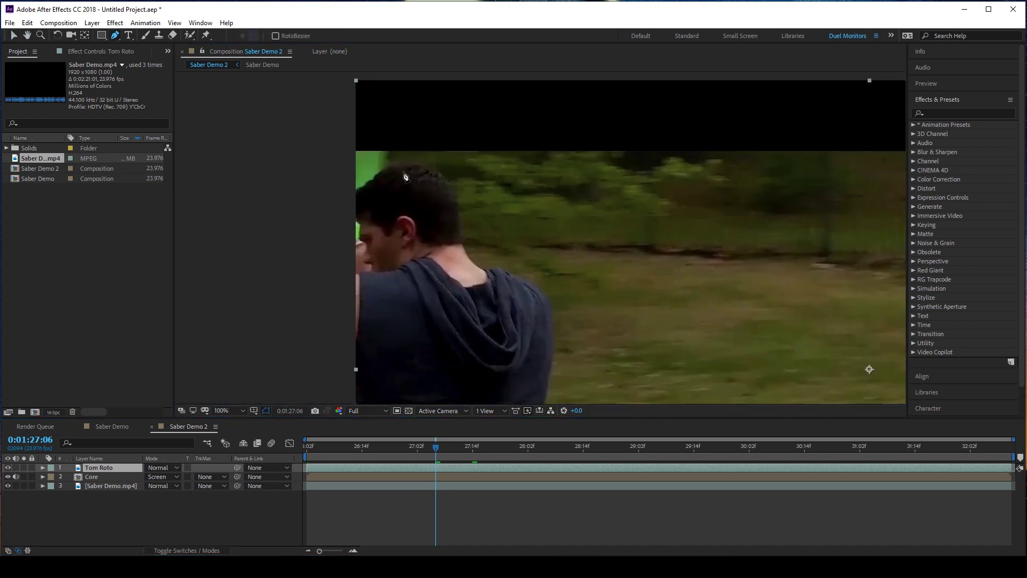
{"action": "left_click_drag", "start_coordinate": [409, 167], "coordinate": [430, 168]}
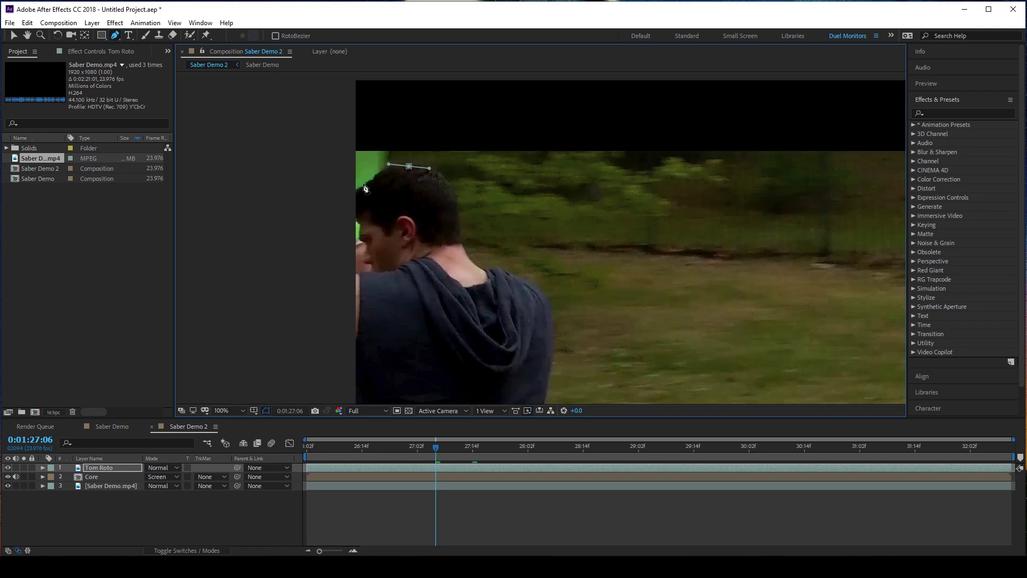
{"action": "mouse_move", "coordinate": [364, 183]}
{"action": "left_mouse_down"}
{"action": "mouse_move", "coordinate": [350, 191]}
{"action": "mouse_move", "coordinate": [371, 247]}
{"action": "left_mouse_up"}
{"action": "left_click_drag", "start_coordinate": [401, 258], "coordinate": [449, 190]}
{"action": "left_click", "coordinate": [409, 166]}
{"action": "left_click", "coordinate": [15, 36]}
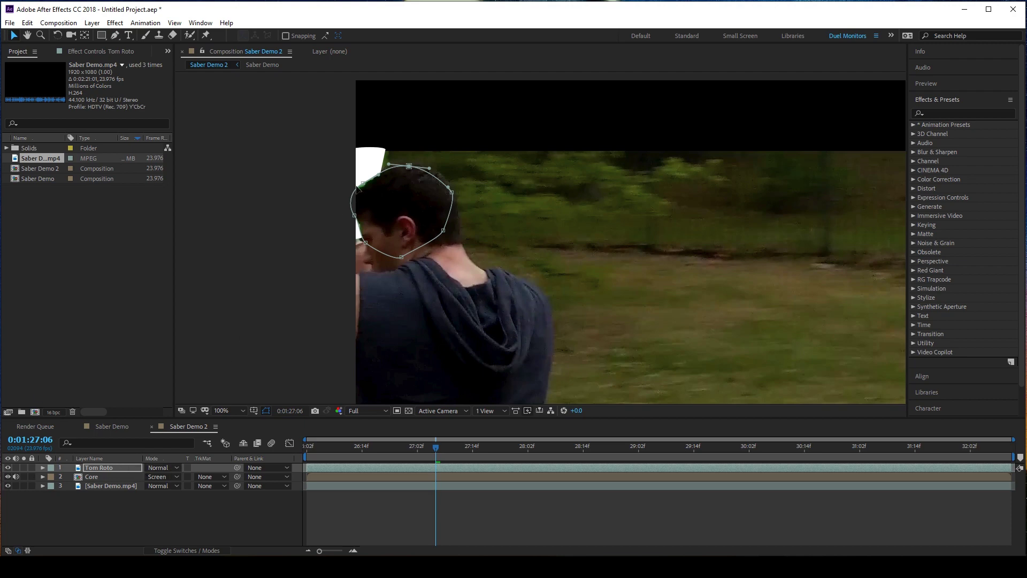
{"action": "left_click_drag", "start_coordinate": [362, 185], "coordinate": [400, 164]}
{"action": "mouse_move", "coordinate": [366, 244]}
{"action": "left_mouse_down"}
{"action": "mouse_move", "coordinate": [356, 224]}
{"action": "mouse_move", "coordinate": [367, 247]}
{"action": "left_mouse_up"}
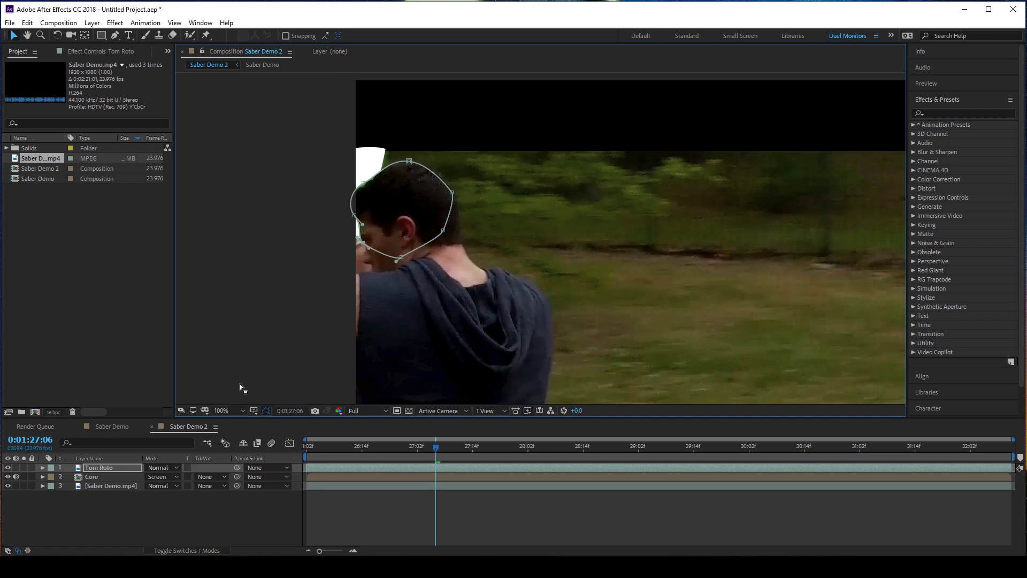
Step: Reveal Mask 1 and enable keyframes for Mask Path and Mask Opacity
{"action": "left_click", "coordinate": [43, 467]}
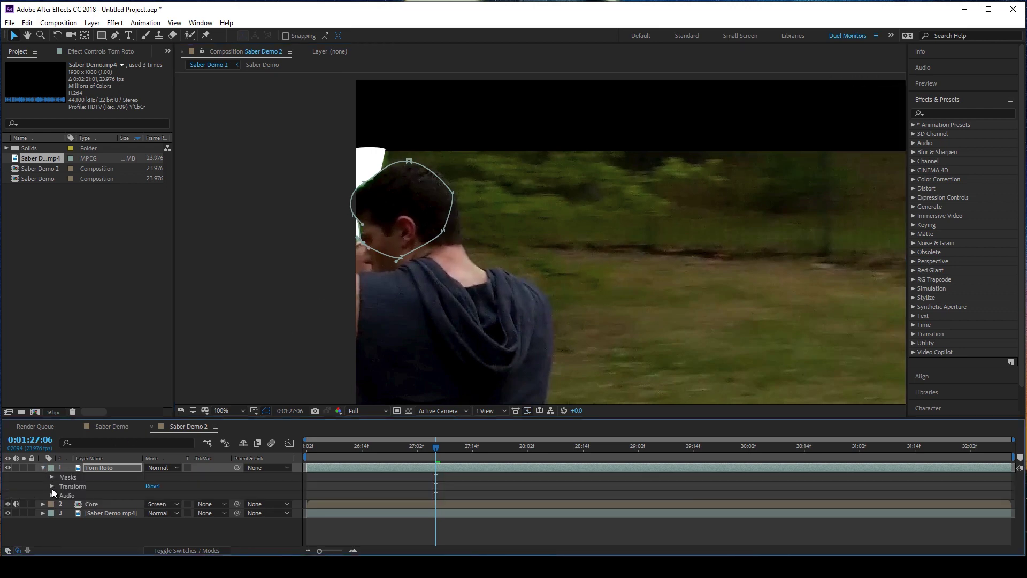
{"action": "left_click", "coordinate": [51, 487]}
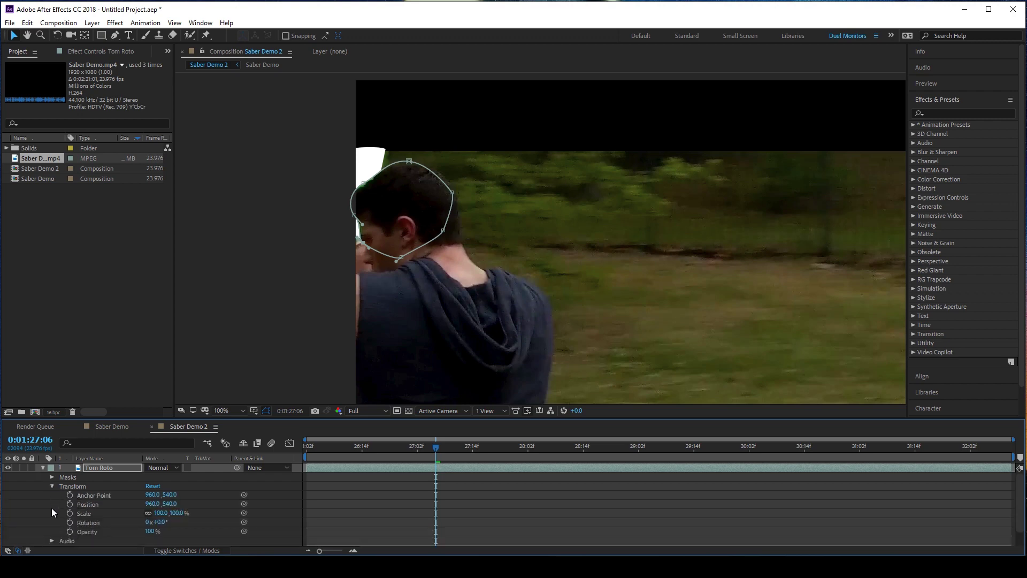
{"action": "left_click", "coordinate": [50, 487]}
{"action": "left_click", "coordinate": [51, 476]}
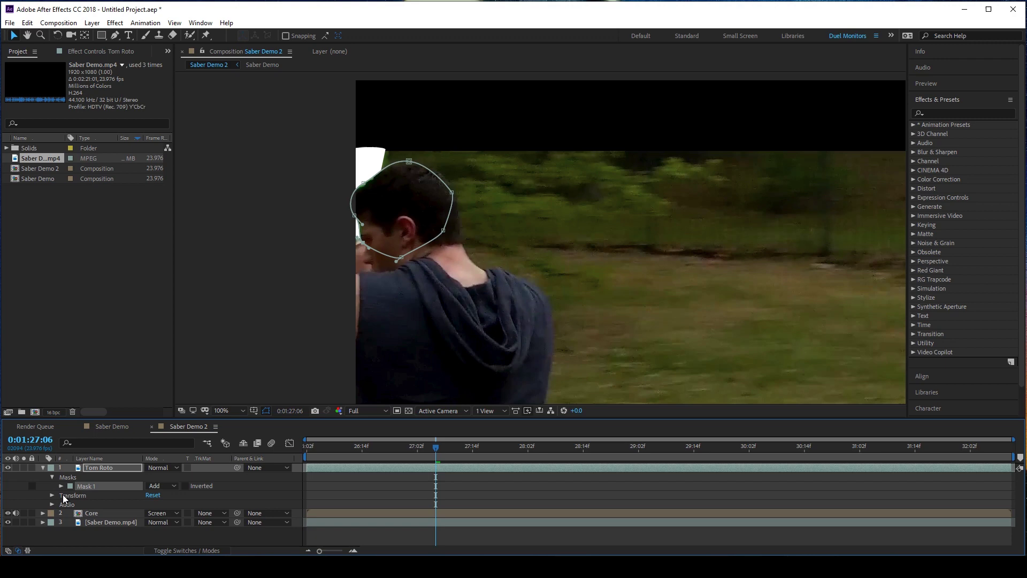
{"action": "left_click", "coordinate": [61, 486]}
{"action": "left_click", "coordinate": [80, 495]}
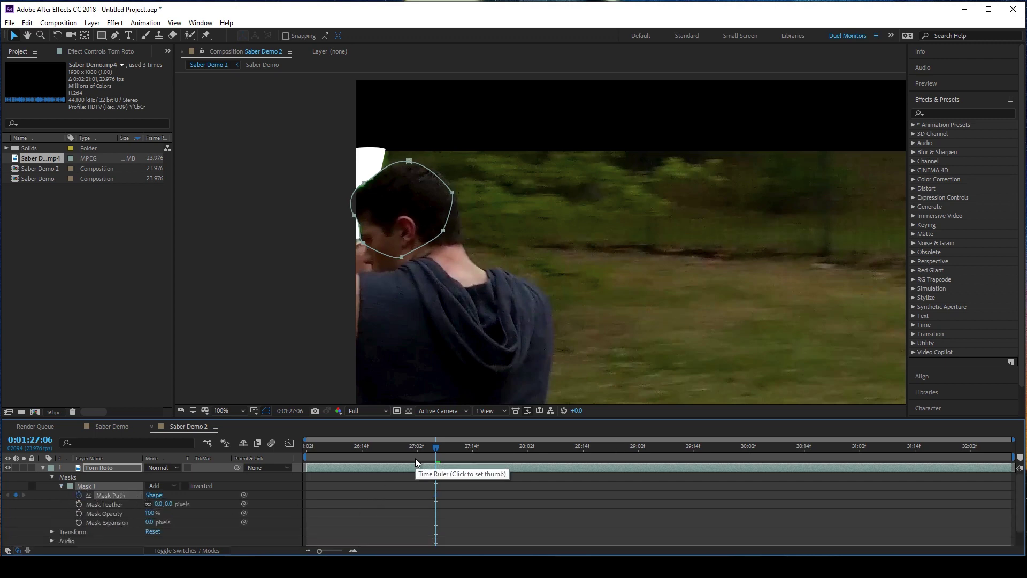
{"action": "left_click", "coordinate": [79, 513]}
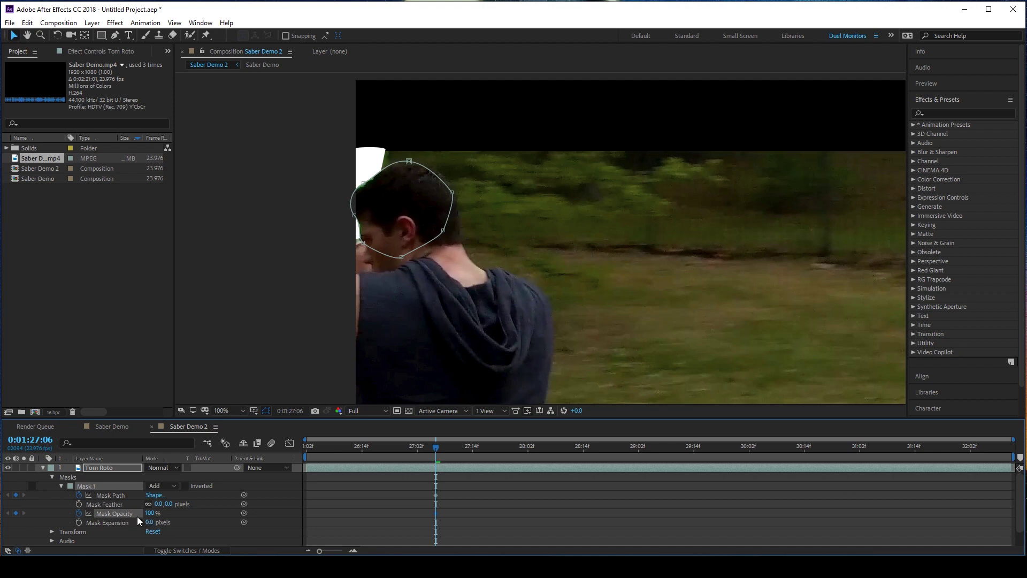
Step: Reshape the mask frame by frame so it tracks the moving head
{"action": "key", "text": "Page_Down"}
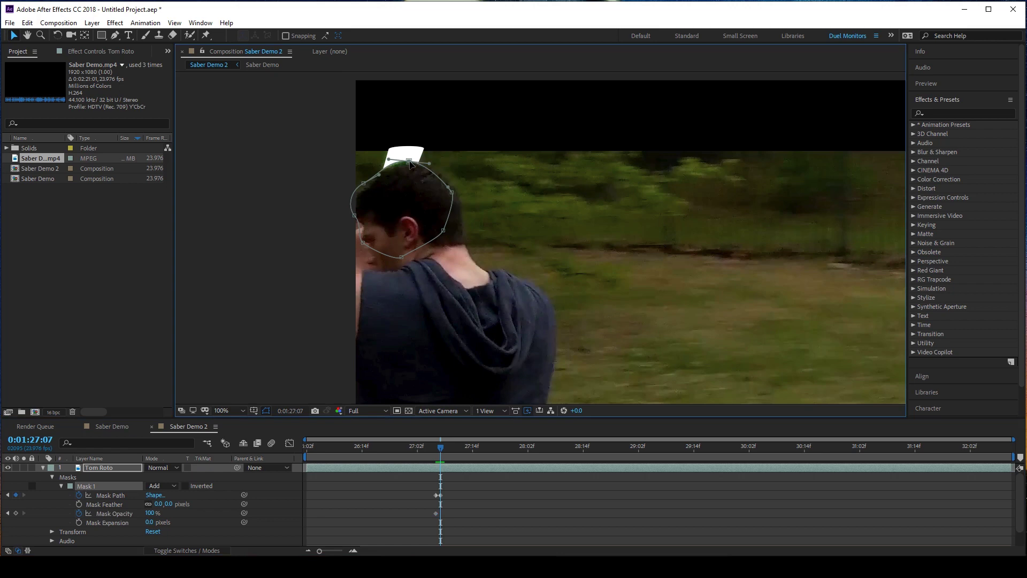
{"action": "left_click_drag", "start_coordinate": [409, 162], "coordinate": [431, 163]}
{"action": "left_click_drag", "start_coordinate": [364, 185], "coordinate": [412, 162]}
{"action": "left_click_drag", "start_coordinate": [452, 198], "coordinate": [464, 195]}
{"action": "key", "text": "Page_Down"}
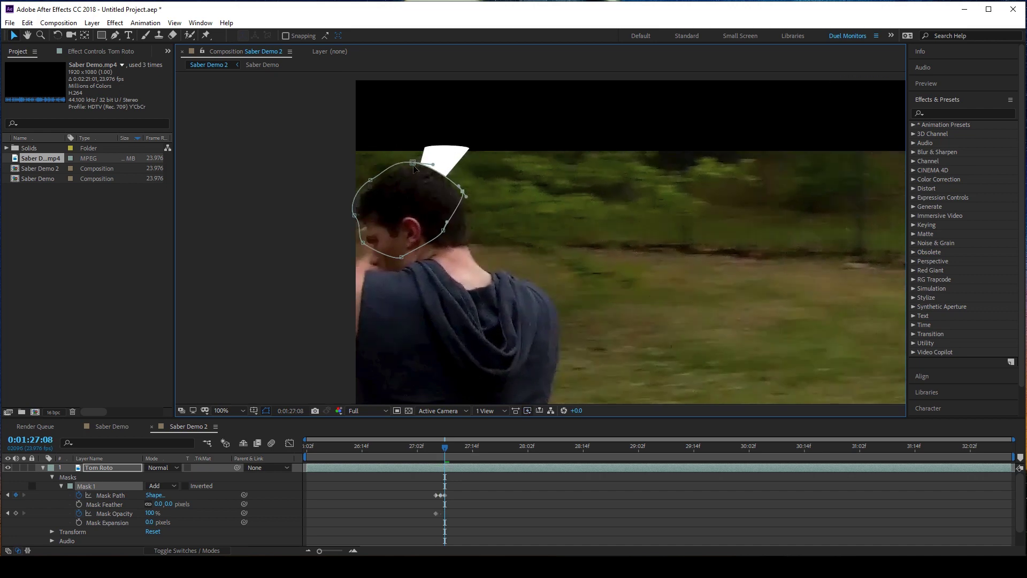
{"action": "left_click_drag", "start_coordinate": [416, 164], "coordinate": [423, 165]}
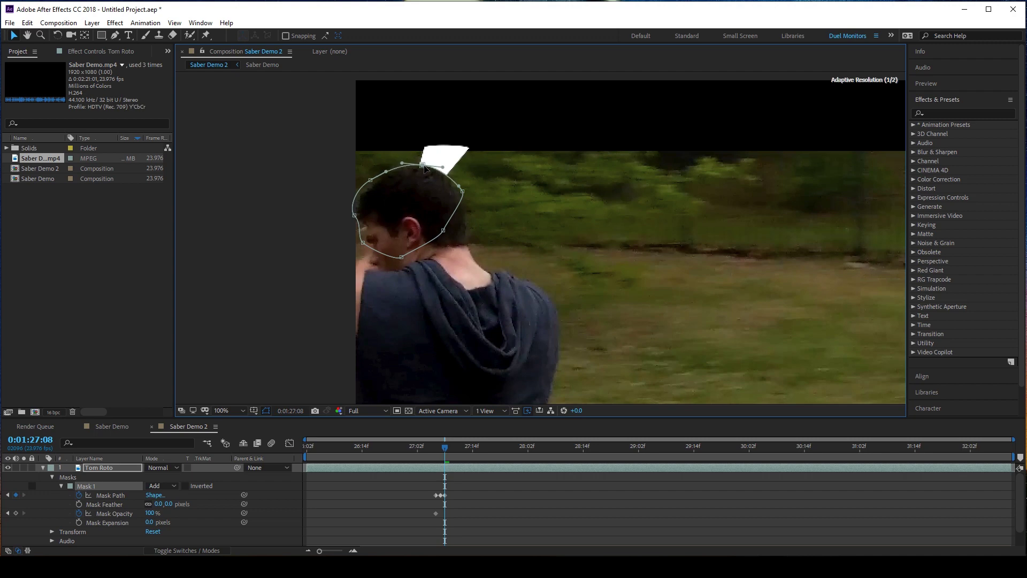
{"action": "key", "text": "Page_Down"}
{"action": "mouse_move", "coordinate": [472, 199]}
{"action": "left_mouse_down"}
{"action": "mouse_move", "coordinate": [455, 196]}
{"action": "mouse_move", "coordinate": [465, 194]}
{"action": "left_mouse_up"}
{"action": "left_click_drag", "start_coordinate": [423, 164], "coordinate": [473, 239]}
Step: Keep refining the mask's top and right side over the following frames
{"action": "key", "text": "Page_Down"}
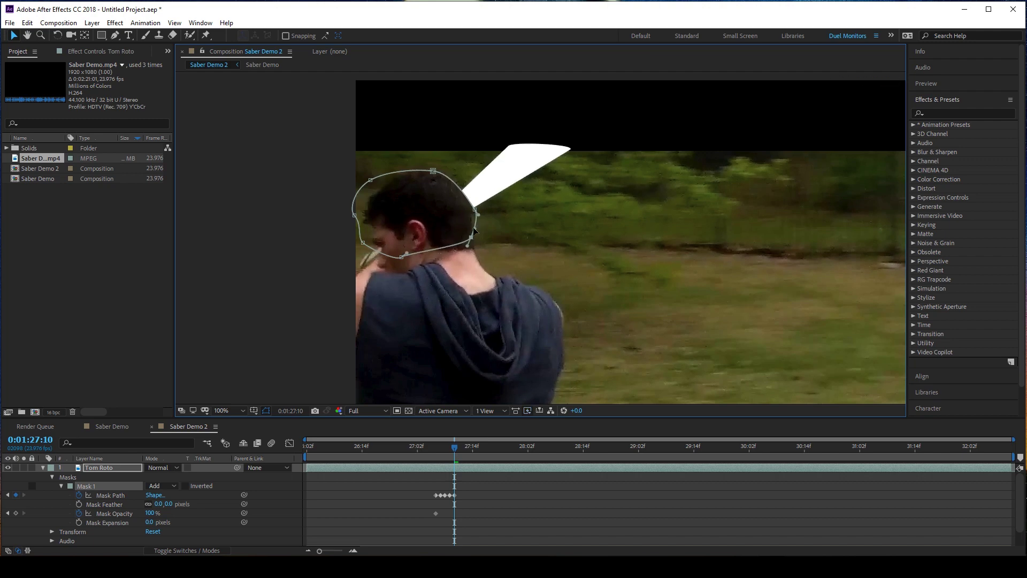
{"action": "left_click_drag", "start_coordinate": [433, 170], "coordinate": [437, 168]}
{"action": "key", "text": "Page_Down"}
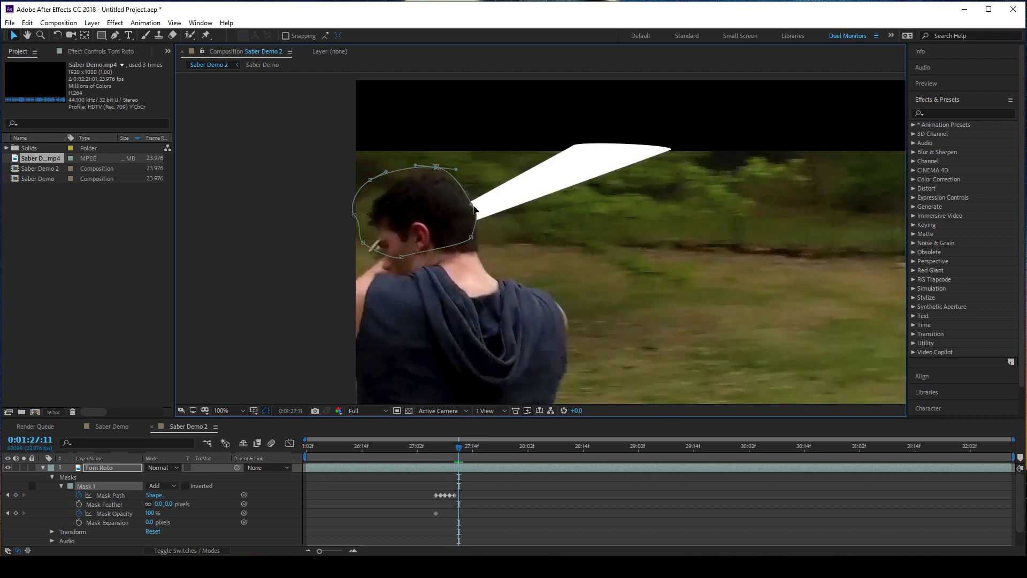
{"action": "mouse_move", "coordinate": [475, 212]}
{"action": "left_mouse_down"}
{"action": "mouse_move", "coordinate": [484, 198]}
{"action": "mouse_move", "coordinate": [476, 208]}
{"action": "mouse_move", "coordinate": [507, 235]}
{"action": "mouse_move", "coordinate": [473, 237]}
{"action": "mouse_move", "coordinate": [515, 202]}
{"action": "mouse_move", "coordinate": [481, 222]}
{"action": "left_mouse_up"}
{"action": "key", "text": "Page_Down"}
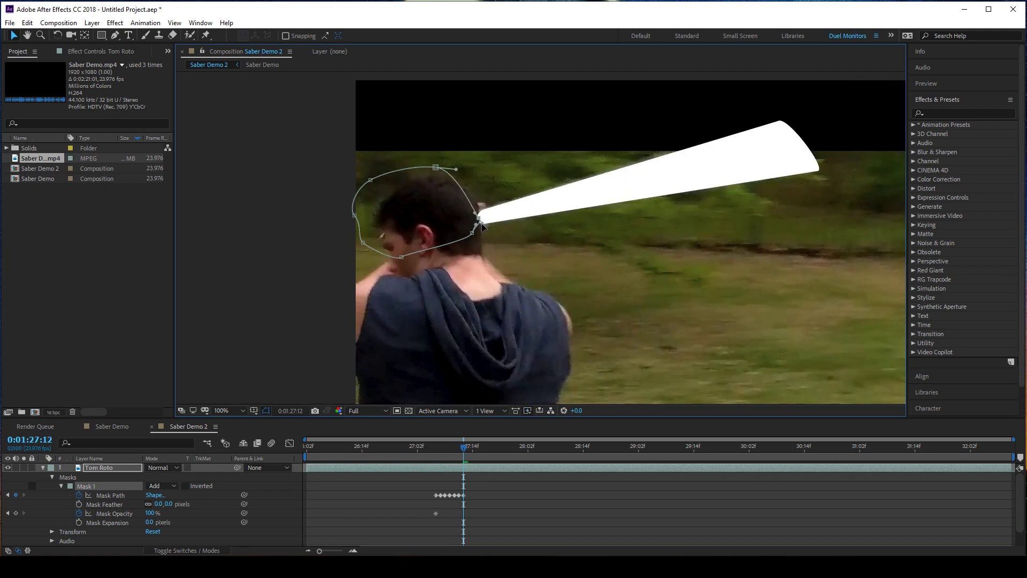
{"action": "key", "text": "Page_Down"}
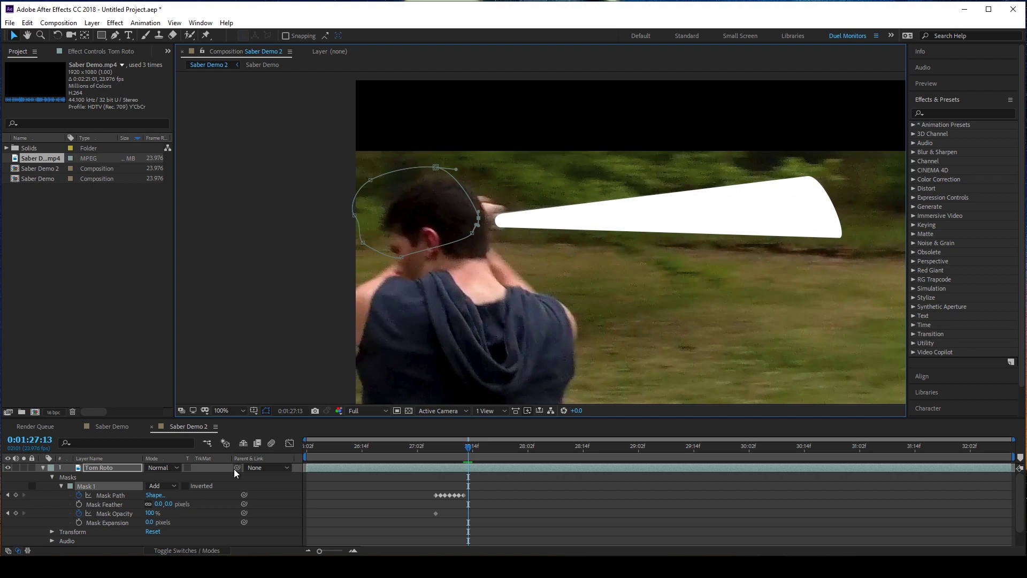
Step: Keyframe Mask Opacity at 100% on 27:12 and 0% on 27:13
{"action": "key", "text": "Page_Up"}
{"action": "left_click", "coordinate": [16, 513]}
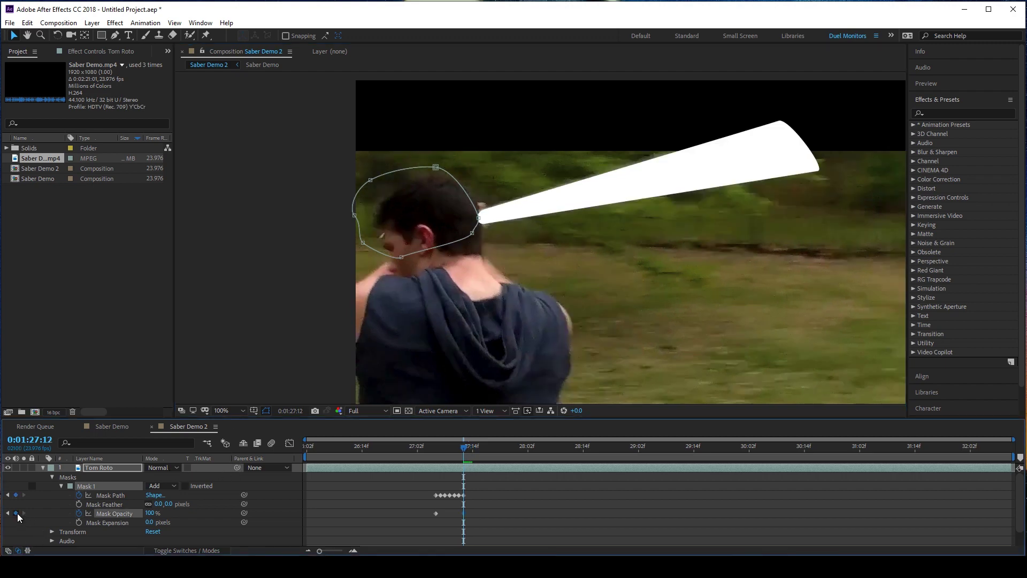
{"action": "left_click", "coordinate": [150, 512]}
{"action": "type", "text": "0"}
{"action": "key", "text": "Return"}
{"action": "key", "text": "Page_Down"}
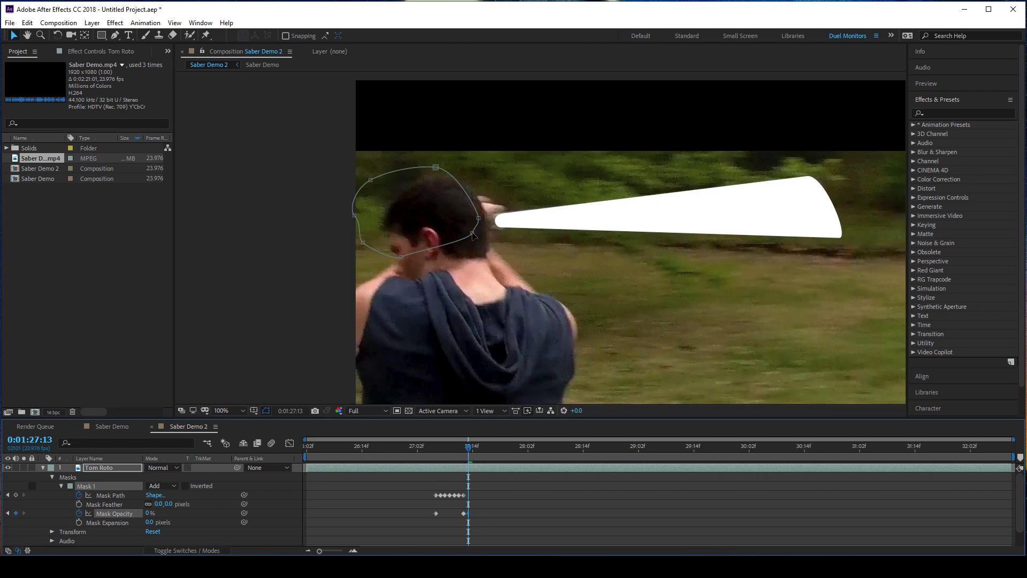
Step: Stretch the mask toward the blade, then jump ahead to the upright saber
{"action": "left_click_drag", "start_coordinate": [473, 236], "coordinate": [570, 266]}
{"action": "left_click", "coordinate": [114, 513]}
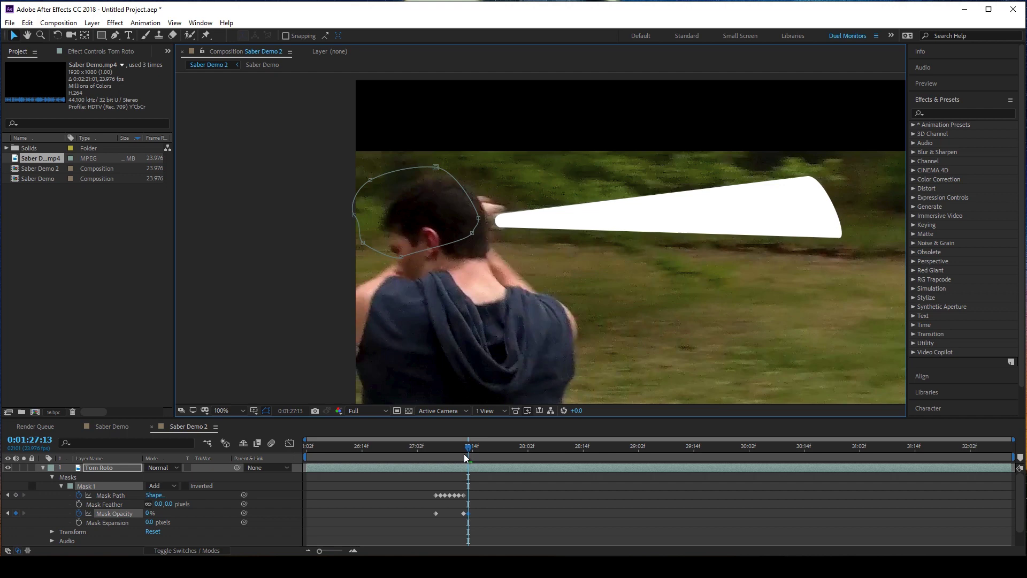
{"action": "left_click_drag", "start_coordinate": [464, 452], "coordinate": [531, 439]}
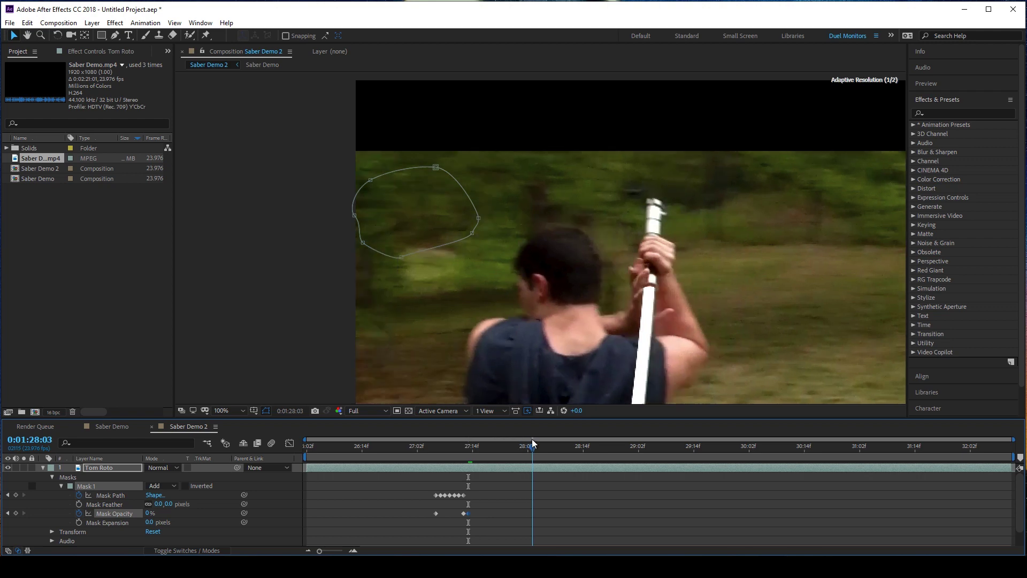
Step: Move the Mask 1 vertices onto the saber hilt at 28:03
{"action": "double_click", "coordinate": [425, 220]}
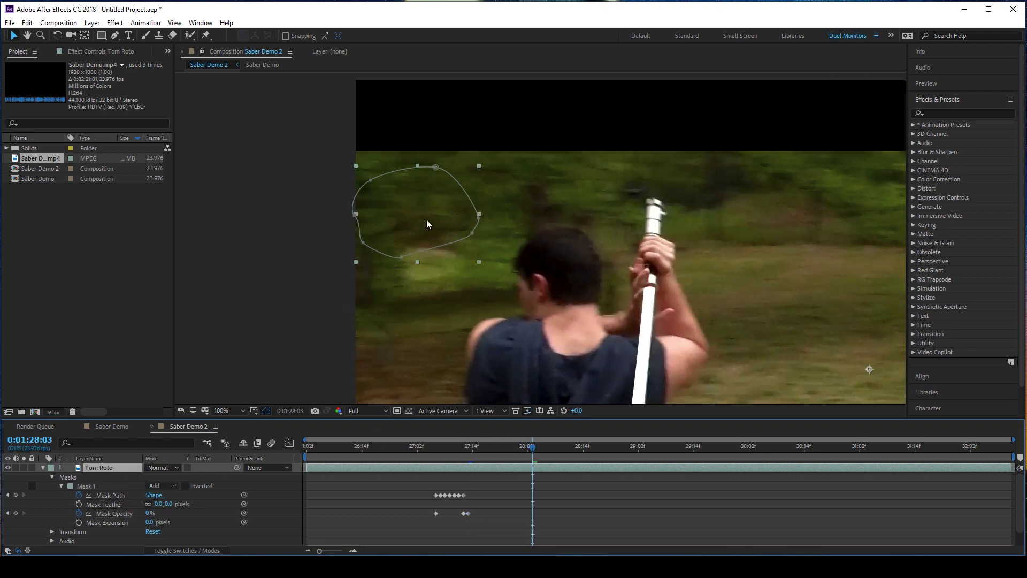
{"action": "key", "text": "Escape"}
{"action": "left_click_drag", "start_coordinate": [479, 214], "coordinate": [652, 287]}
{"action": "left_click_drag", "start_coordinate": [469, 237], "coordinate": [635, 305]}
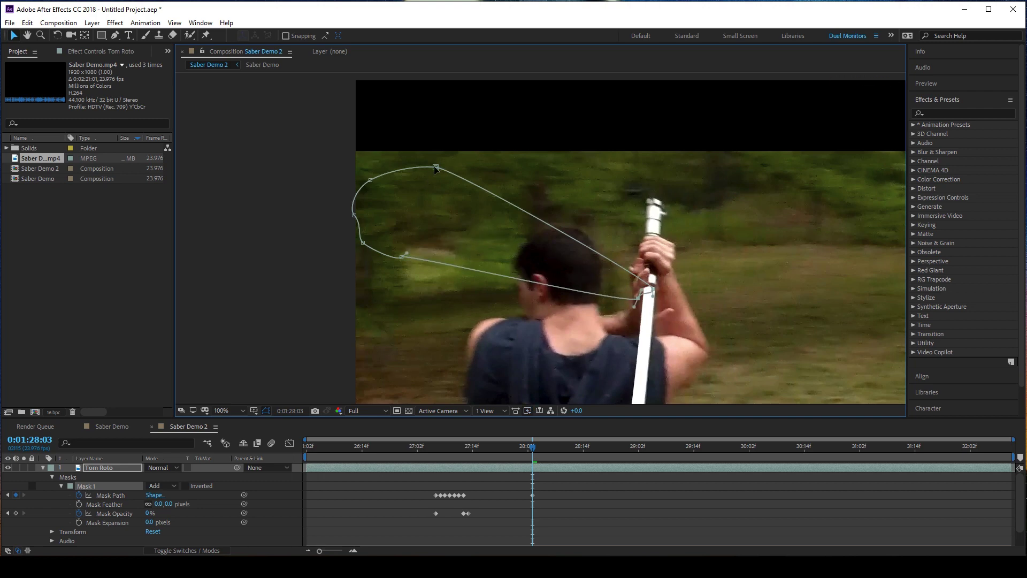
{"action": "left_click_drag", "start_coordinate": [436, 168], "coordinate": [623, 288]}
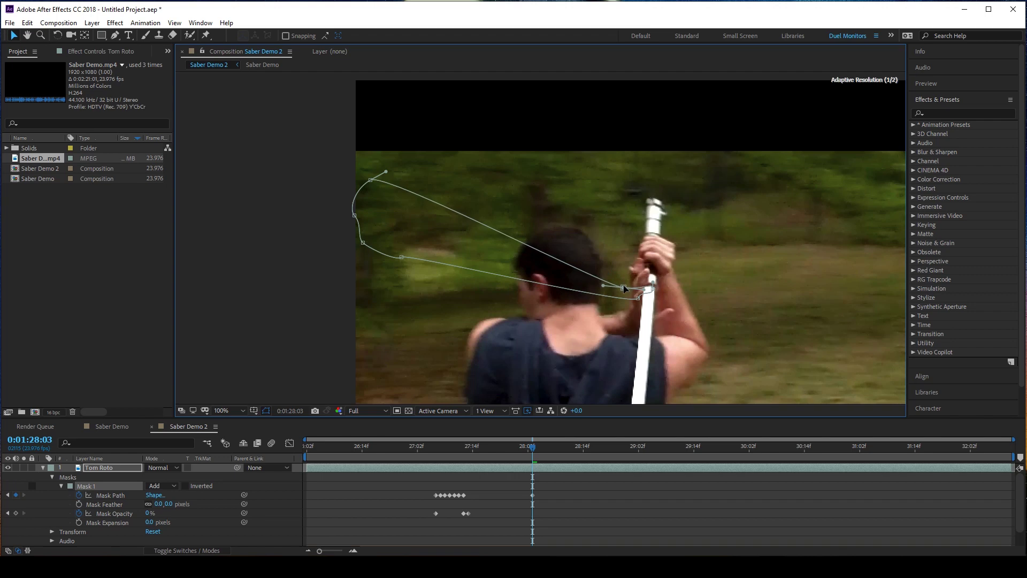
Step: Keyframe Mask Opacity back to 100% at 28:02
{"action": "left_click", "coordinate": [15, 513]}
{"action": "left_click_drag", "start_coordinate": [150, 515], "coordinate": [396, 500]}
{"action": "key", "text": "Page_Up"}
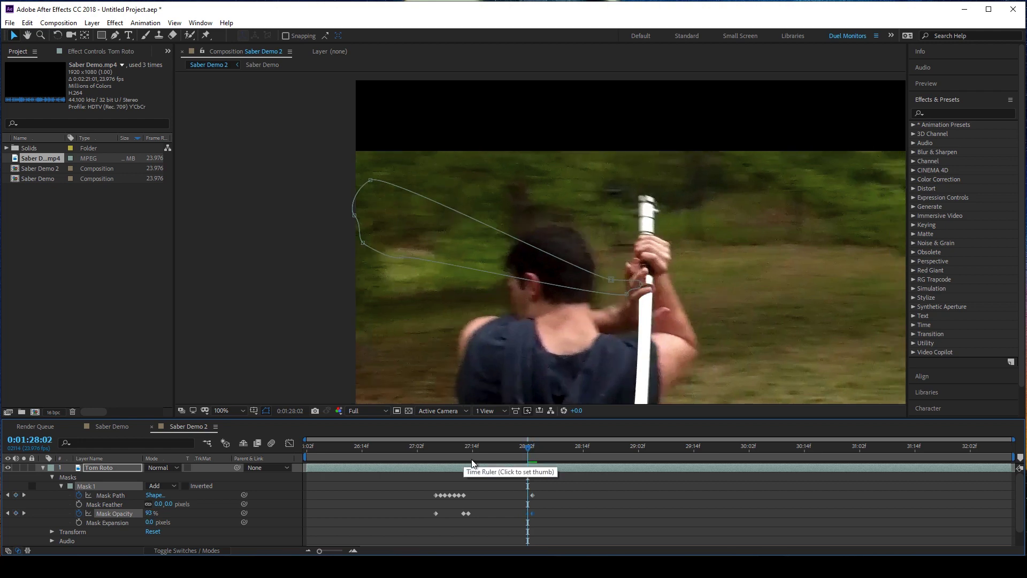
{"action": "left_click_drag", "start_coordinate": [149, 513], "coordinate": [156, 513]}
Step: Reshape the mask tightly around the hands on the hilt two frames later
{"action": "key", "text": "Page_Down"}
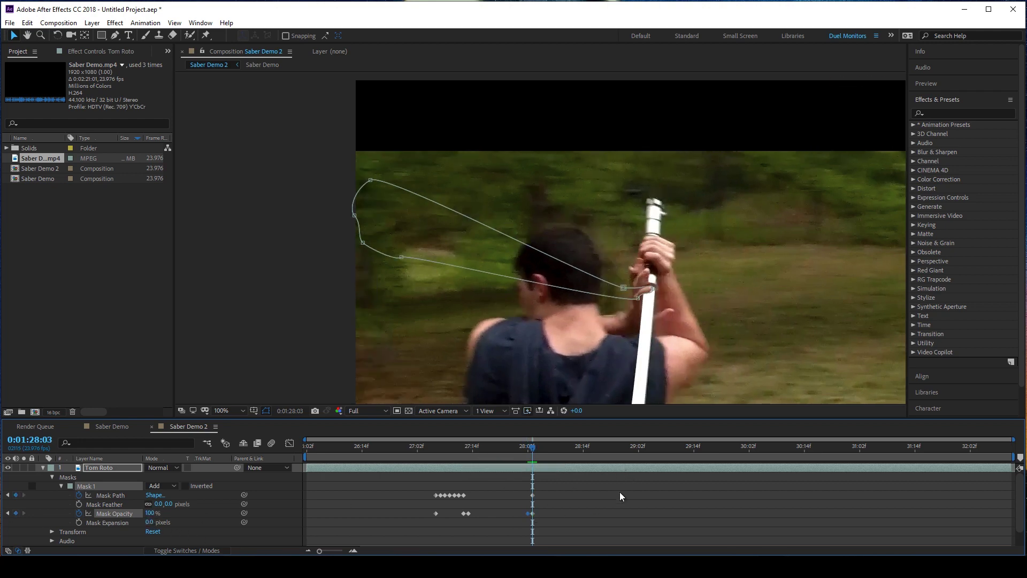
{"action": "key", "text": "Page_Down"}
{"action": "scroll", "coordinate": [659, 290], "scroll_direction": "up", "scroll_amount": 4}
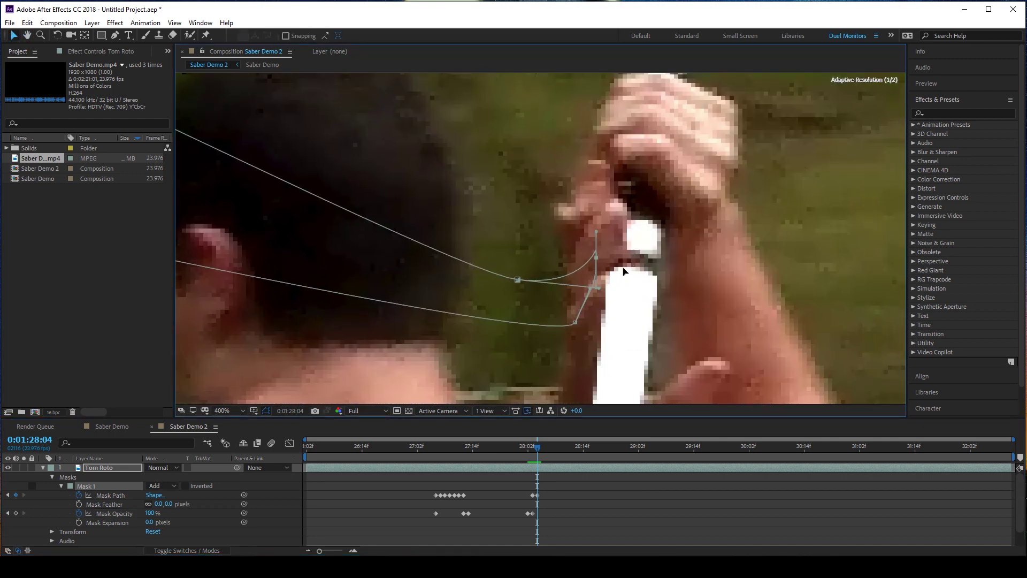
{"action": "left_click_drag", "start_coordinate": [635, 283], "coordinate": [675, 277]}
{"action": "left_click_drag", "start_coordinate": [517, 279], "coordinate": [558, 267]}
{"action": "left_click_drag", "start_coordinate": [675, 277], "coordinate": [634, 275]}
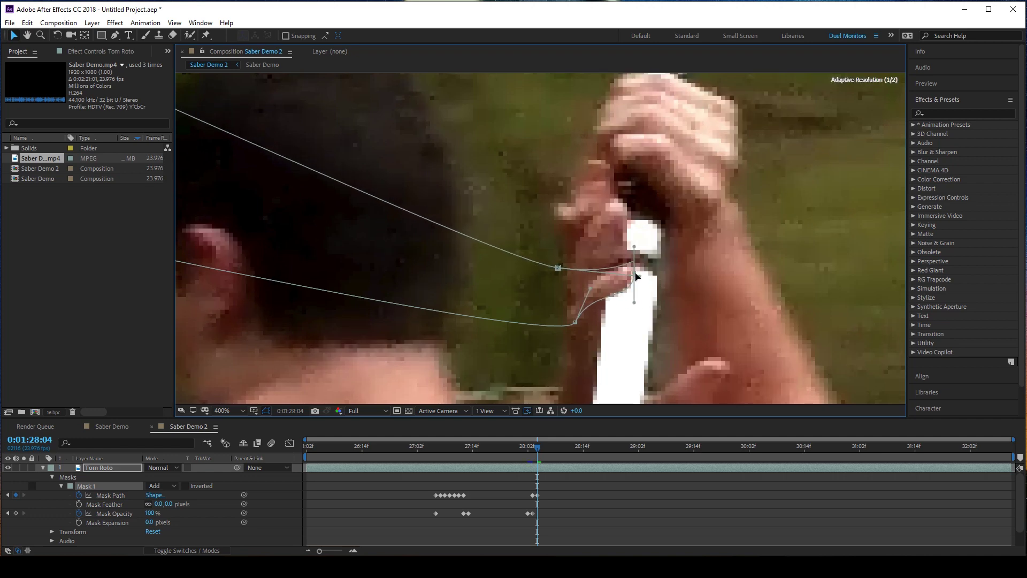
{"action": "mouse_move", "coordinate": [575, 322]}
{"action": "left_mouse_down"}
{"action": "mouse_move", "coordinate": [603, 327]}
{"action": "mouse_move", "coordinate": [594, 324]}
{"action": "left_mouse_up"}
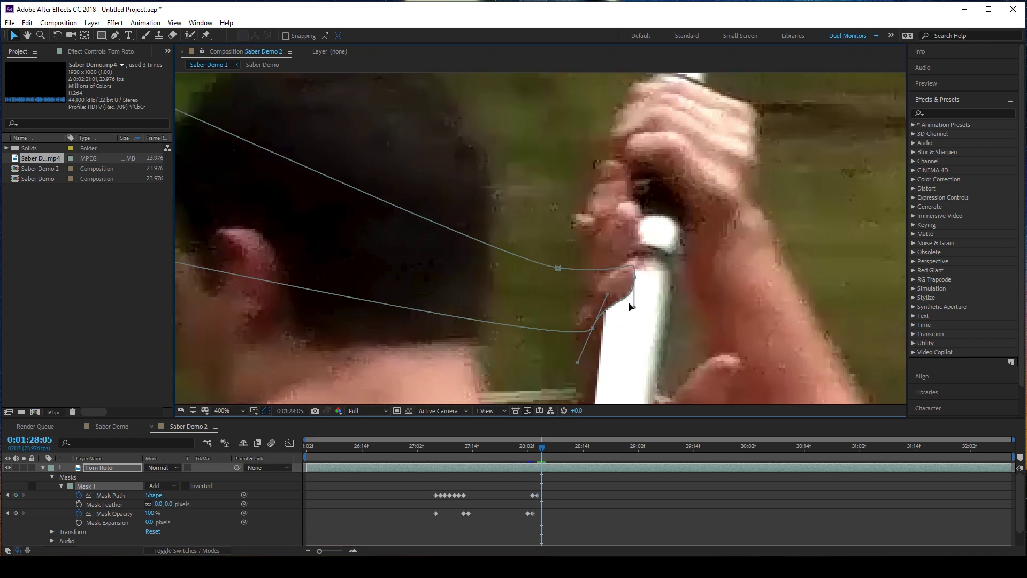
Step: Adjust the mask over the hand on the next frame and play back to review
{"action": "key", "text": "Page_Down"}
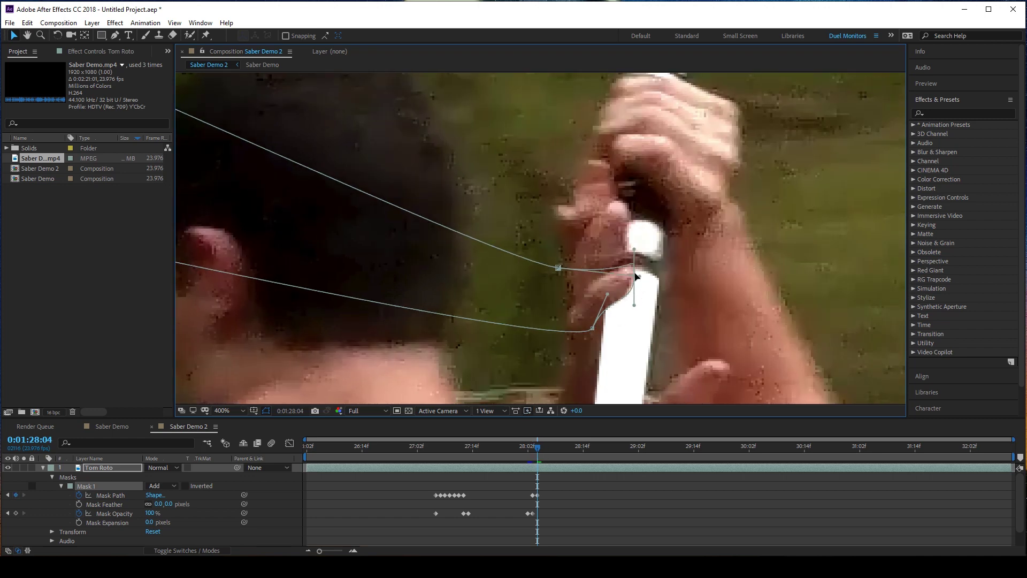
{"action": "left_click_drag", "start_coordinate": [635, 268], "coordinate": [638, 256]}
{"action": "key", "text": "space"}
{"action": "key", "text": "space"}
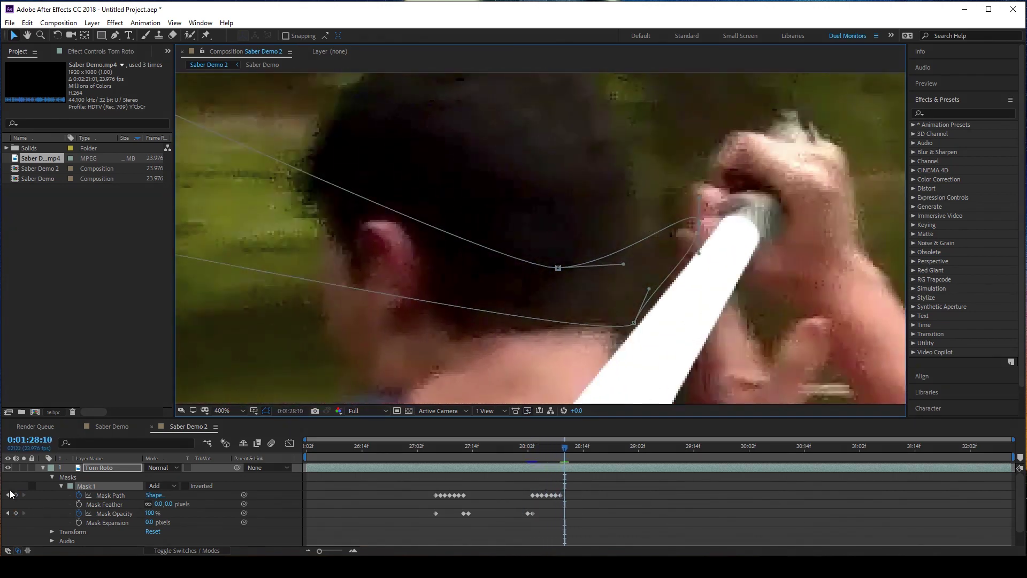
{"action": "key", "text": "shift+/"}
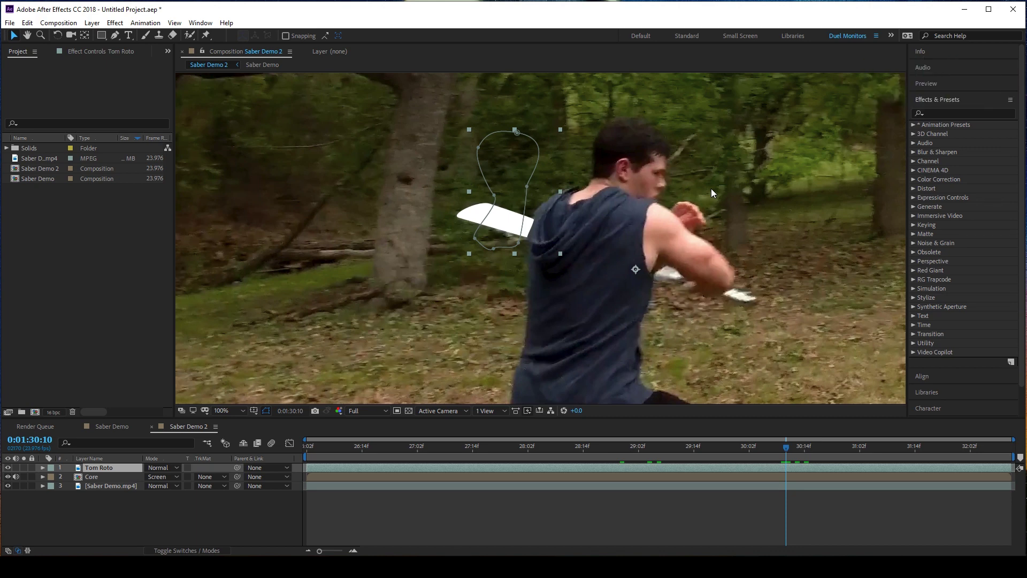
Step: Hide the original footage and scrub back to check the Tom Roto head over the Core blade
{"action": "left_click", "coordinate": [101, 475]}
{"action": "left_click", "coordinate": [8, 486]}
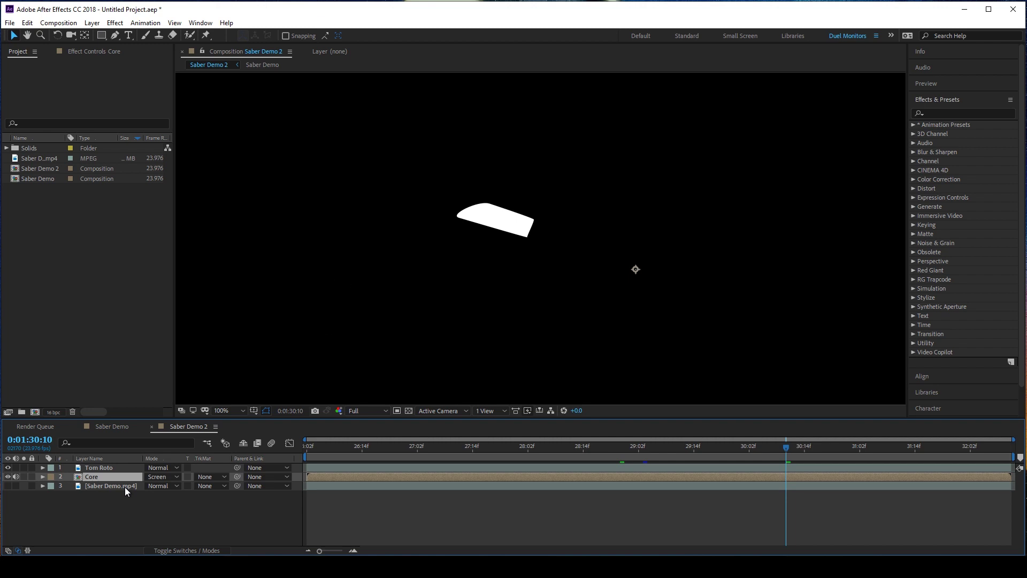
{"action": "left_click", "coordinate": [105, 468]}
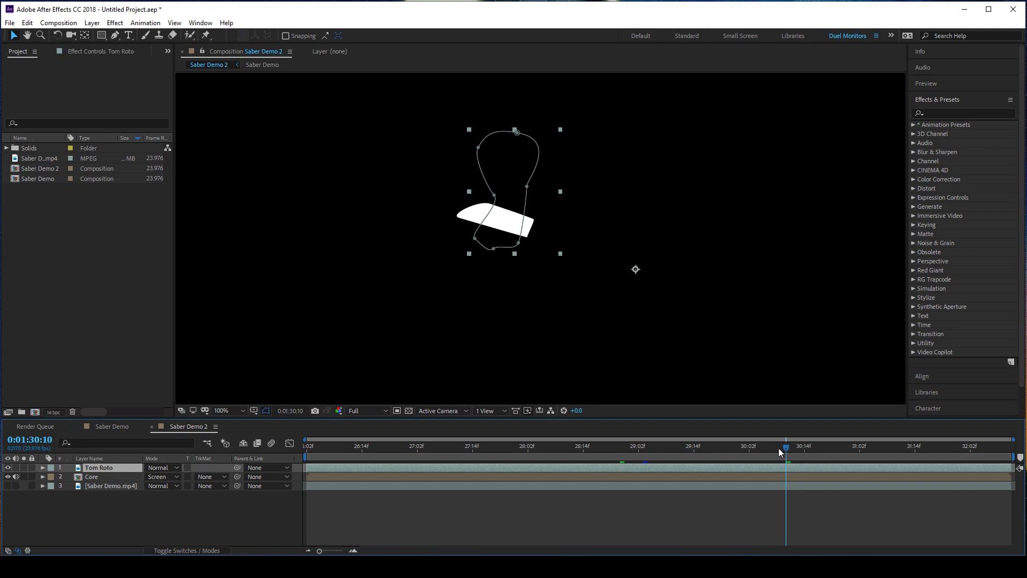
{"action": "left_click_drag", "start_coordinate": [778, 447], "coordinate": [652, 457]}
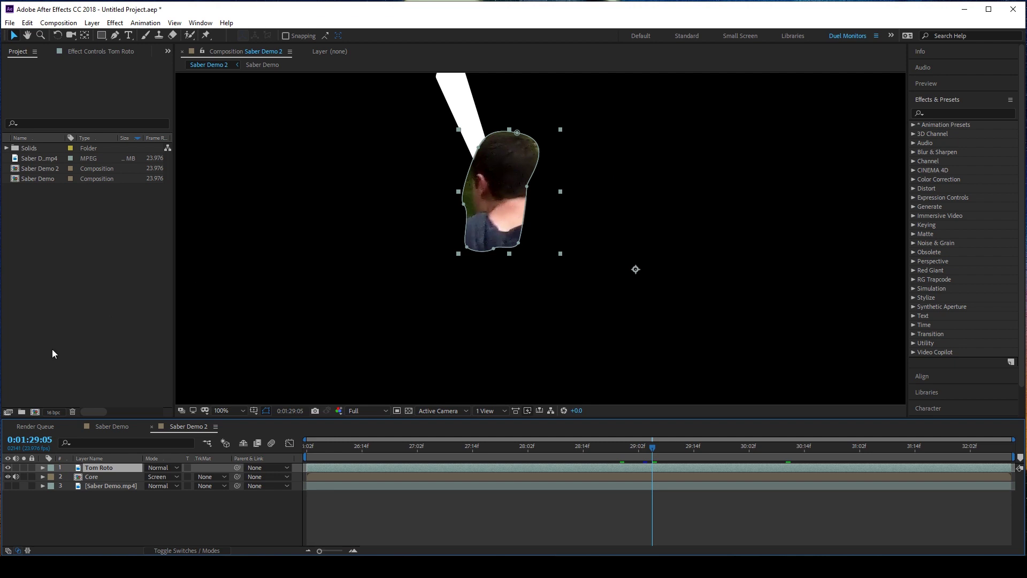
Step: Apply Exposure to Tom Roto with Offset -2 and Gamma Correction 0.10, then select Core
{"action": "left_click", "coordinate": [115, 23]}
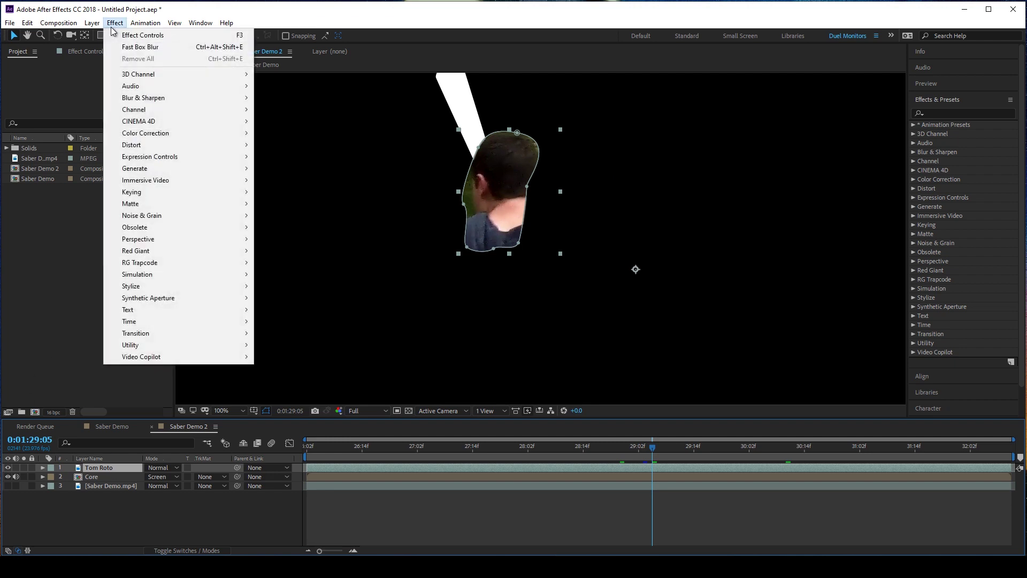
{"action": "mouse_move", "coordinate": [164, 135]}
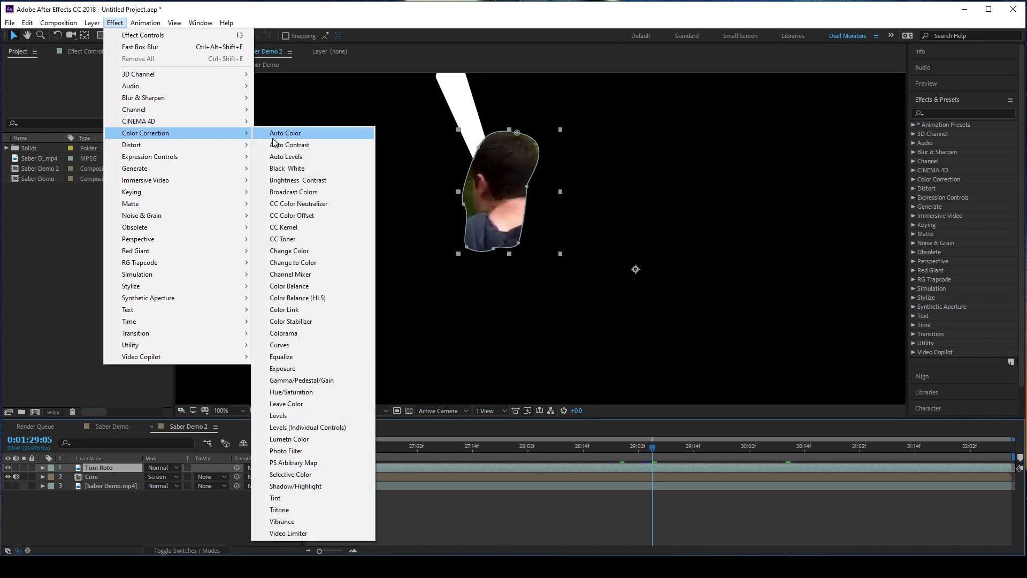
{"action": "left_click", "coordinate": [294, 369]}
{"action": "left_click", "coordinate": [105, 109]}
{"action": "type", "text": "-1.69"}
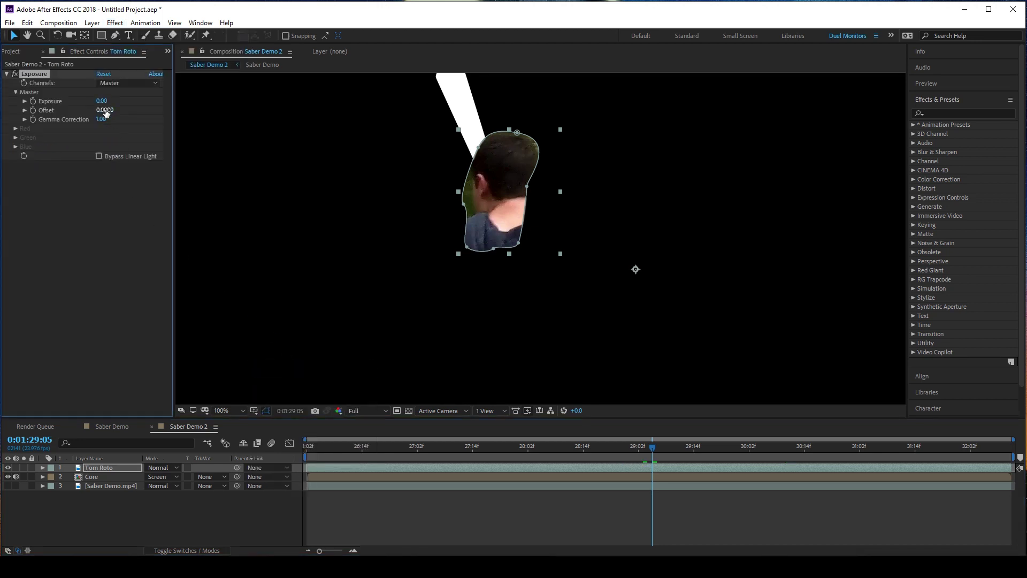
{"action": "key", "text": "Return"}
{"action": "left_click_drag", "start_coordinate": [99, 122], "coordinate": [94, 111]}
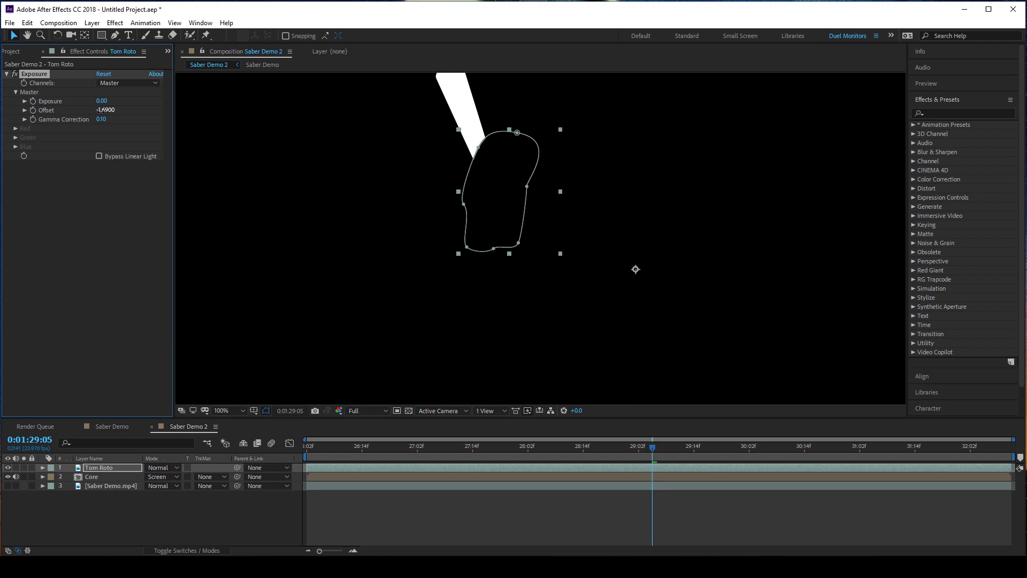
{"action": "left_click", "coordinate": [96, 268]}
{"action": "left_click", "coordinate": [344, 528]}
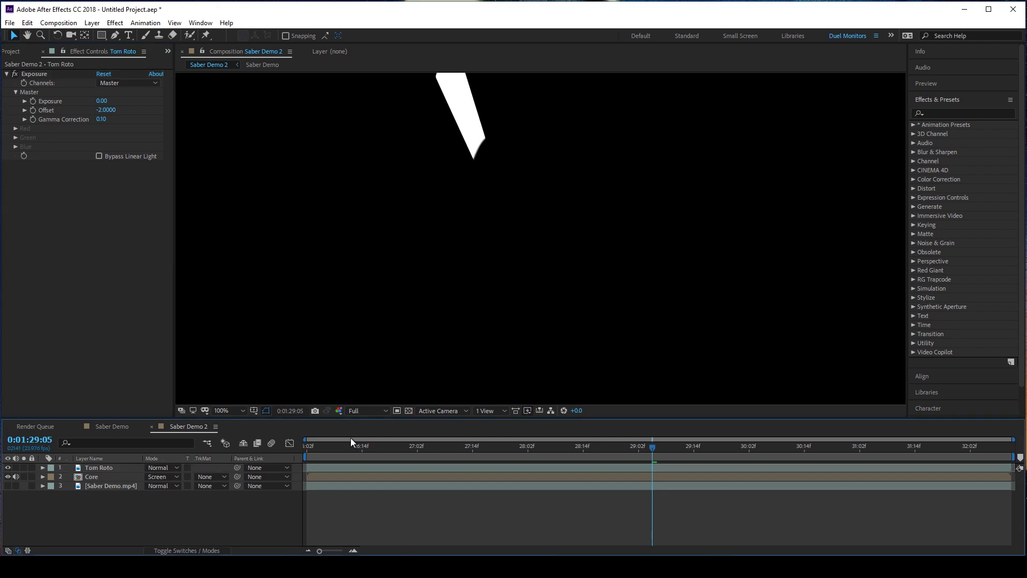
{"action": "left_click", "coordinate": [135, 476]}
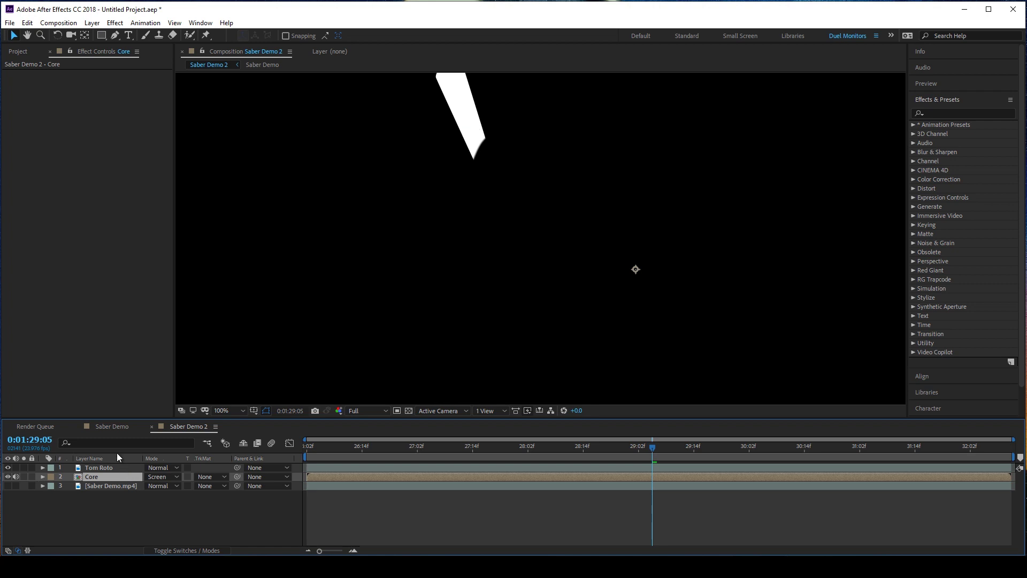
Step: Nest Saber Demo 2 into new composition Saber Demo 3 and fit the viewer to the frame
{"action": "left_click", "coordinate": [21, 52]}
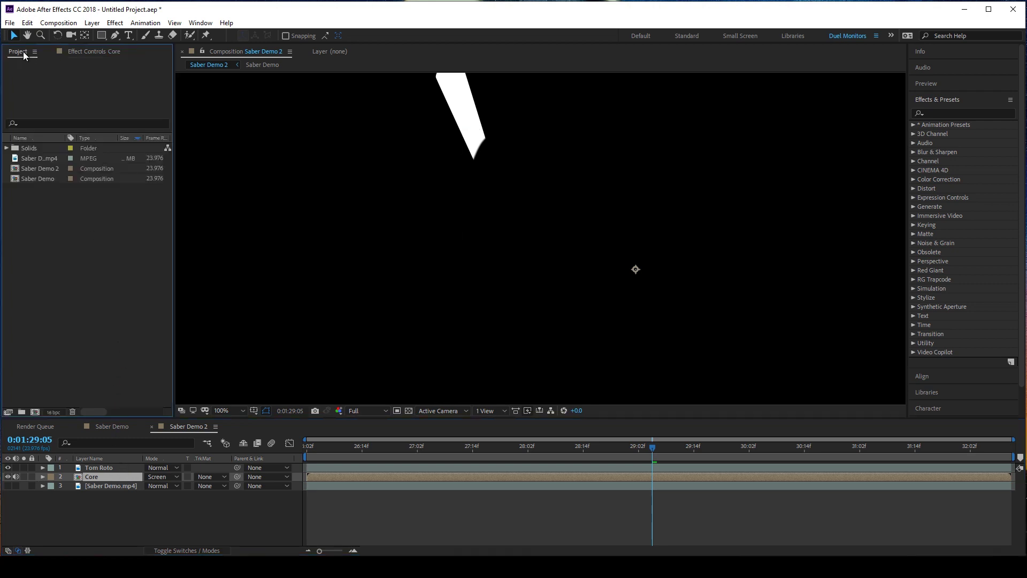
{"action": "left_click", "coordinate": [37, 169]}
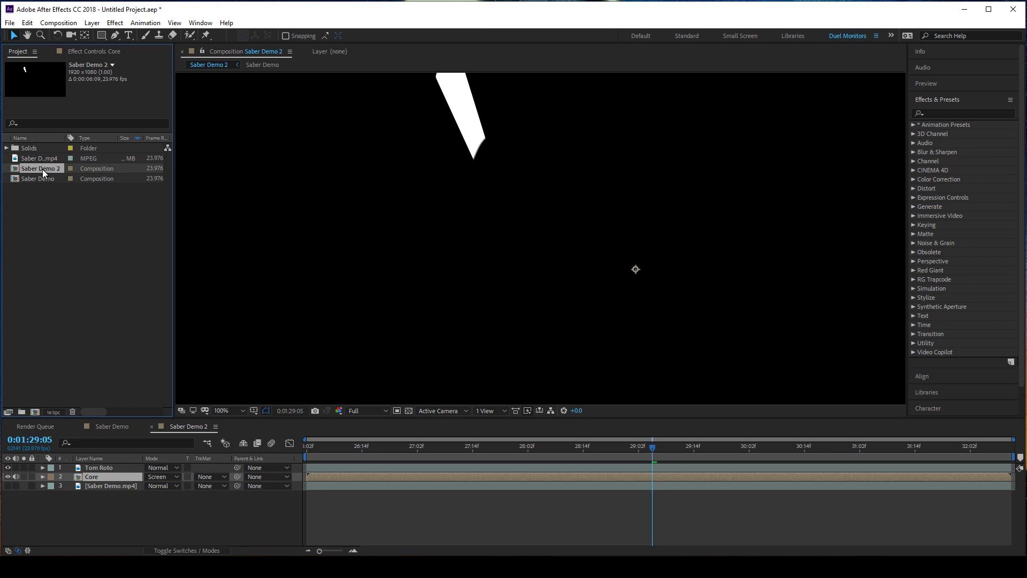
{"action": "left_click_drag", "start_coordinate": [33, 409], "coordinate": [35, 411]}
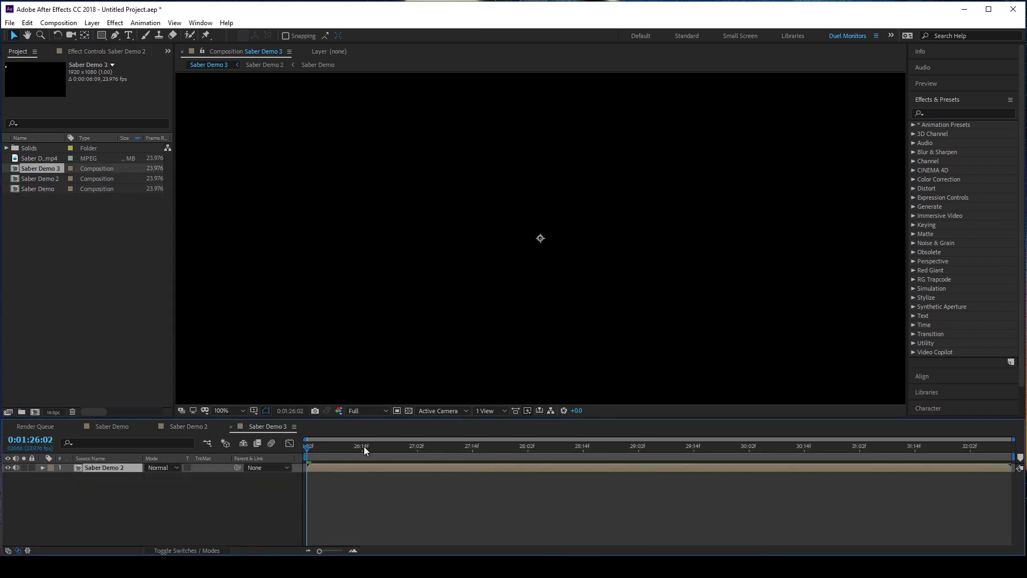
{"action": "left_click_drag", "start_coordinate": [321, 449], "coordinate": [500, 449]}
{"action": "left_click", "coordinate": [223, 412]}
{"action": "left_click", "coordinate": [254, 234]}
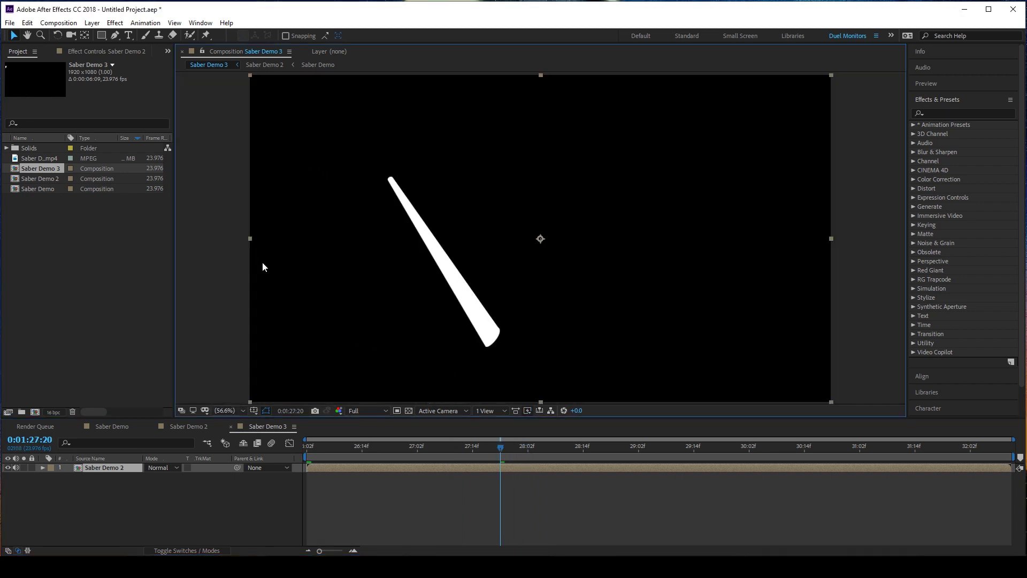
{"action": "left_click", "coordinate": [63, 470]}
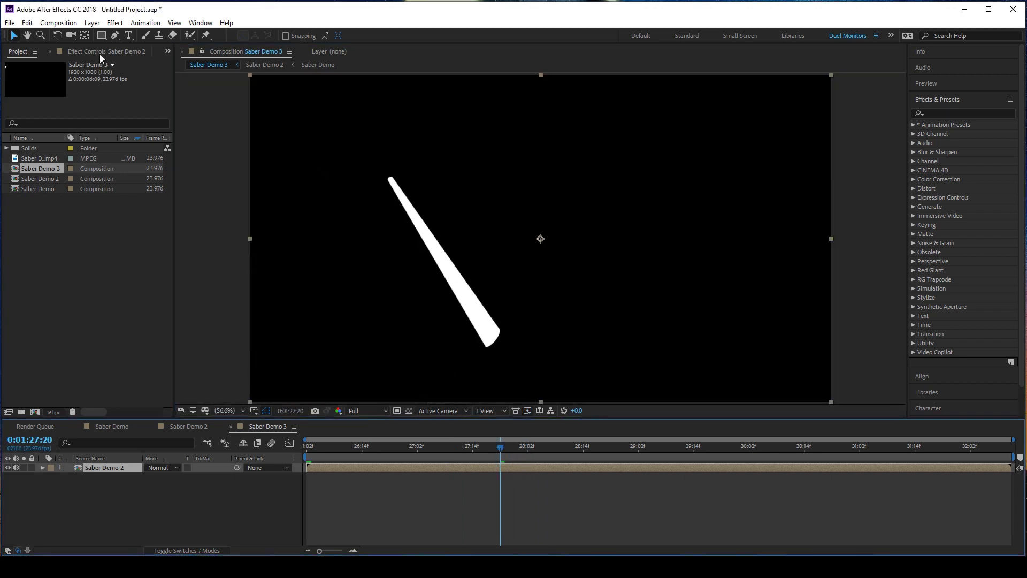
Step: Set the saber layer's blend mode to Screen and apply Fast Box Blur
{"action": "left_click", "coordinate": [158, 464]}
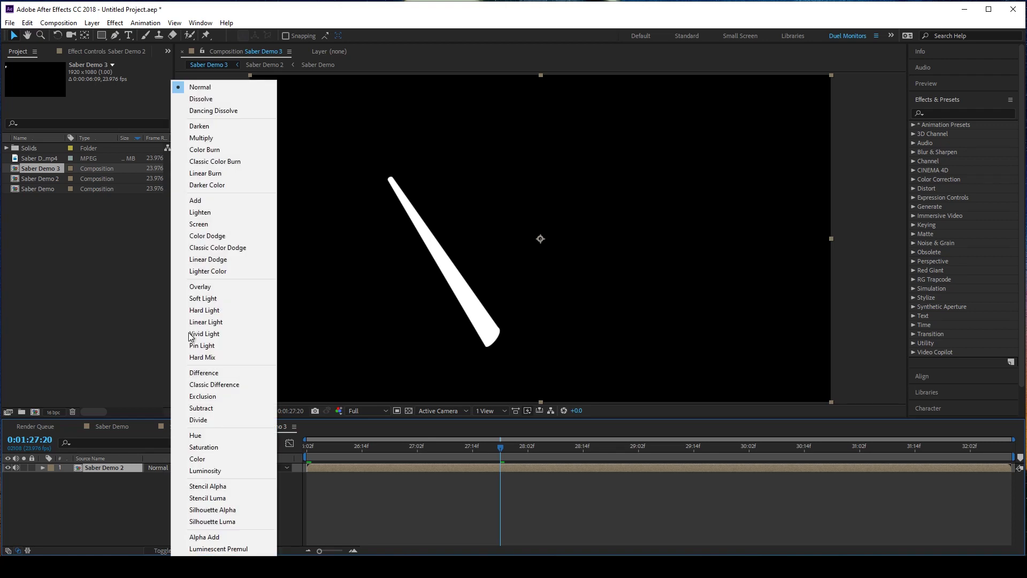
{"action": "left_click", "coordinate": [190, 225]}
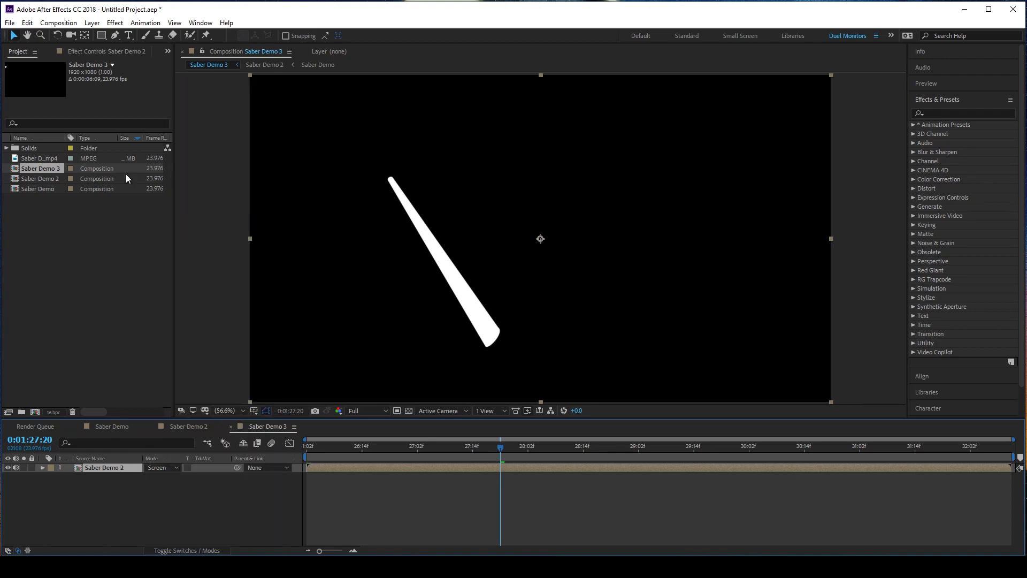
{"action": "left_click", "coordinate": [114, 23]}
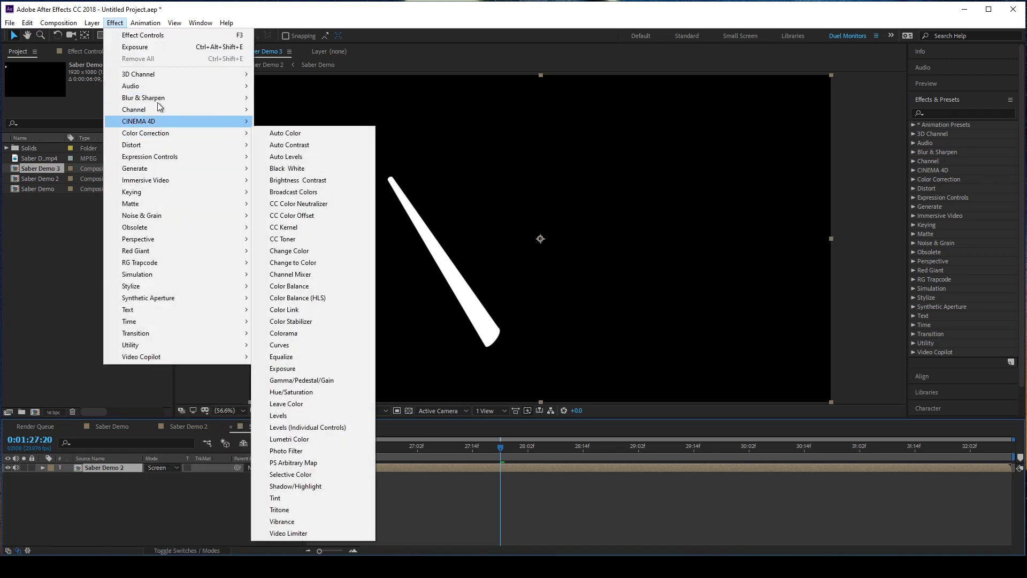
{"action": "mouse_move", "coordinate": [158, 98]}
{"action": "left_click", "coordinate": [310, 216]}
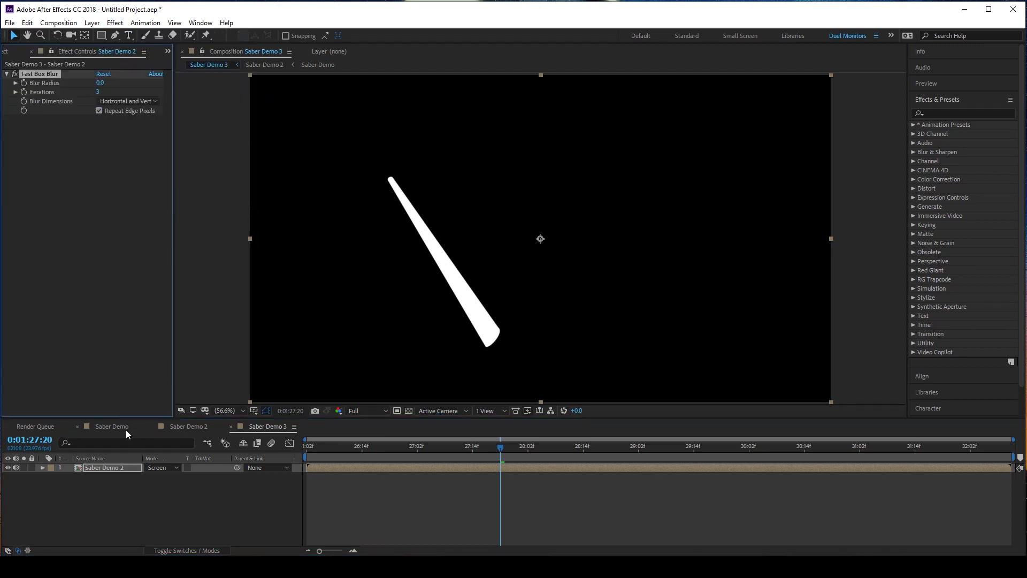
Step: Duplicate the blurred saber layer into five copies
{"action": "key", "text": "ctrl+d"}
{"action": "key", "text": "ctrl+d"}
{"action": "key", "text": "ctrl+d"}
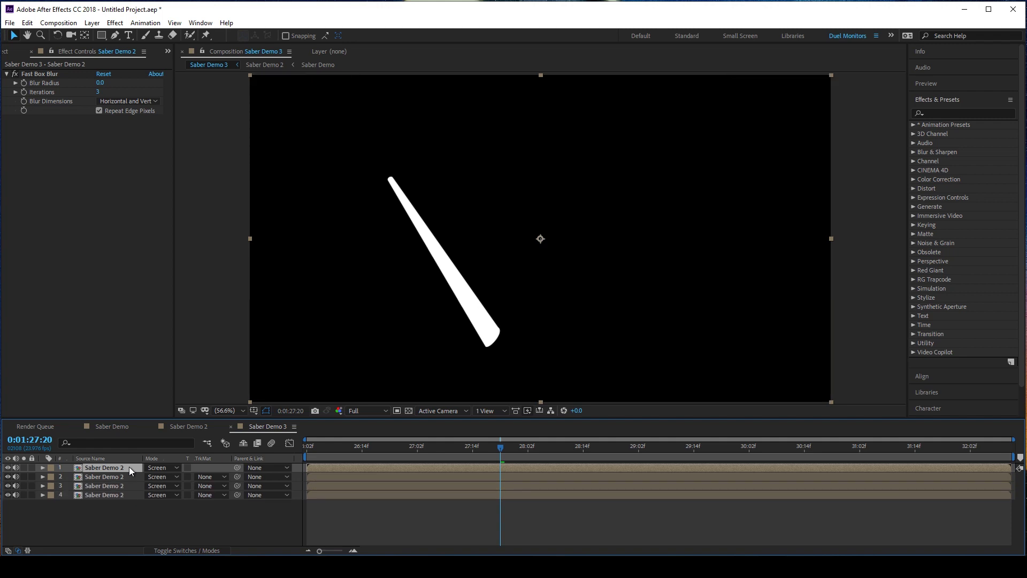
{"action": "key", "text": "ctrl+d"}
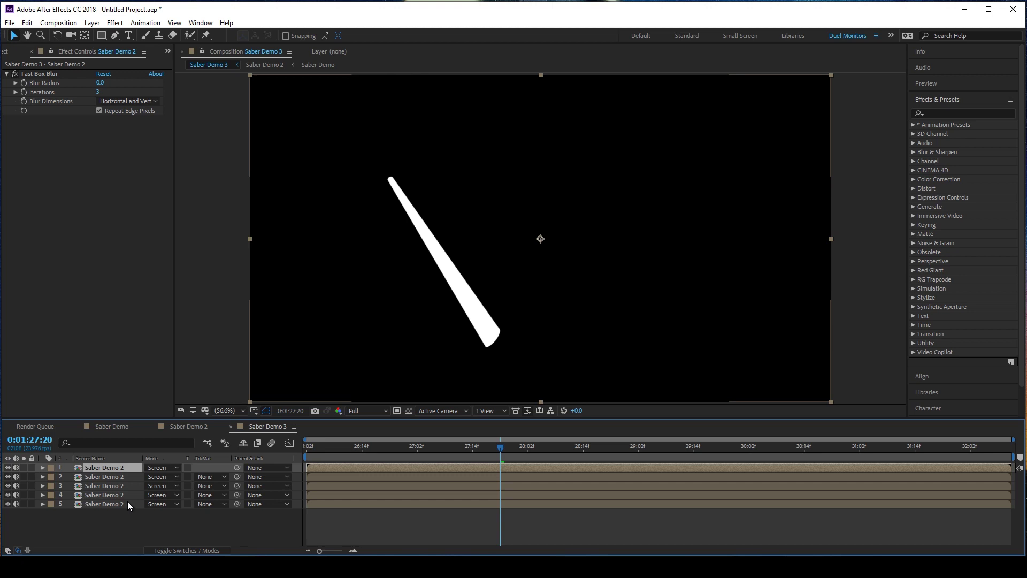
{"action": "left_click", "coordinate": [129, 504]}
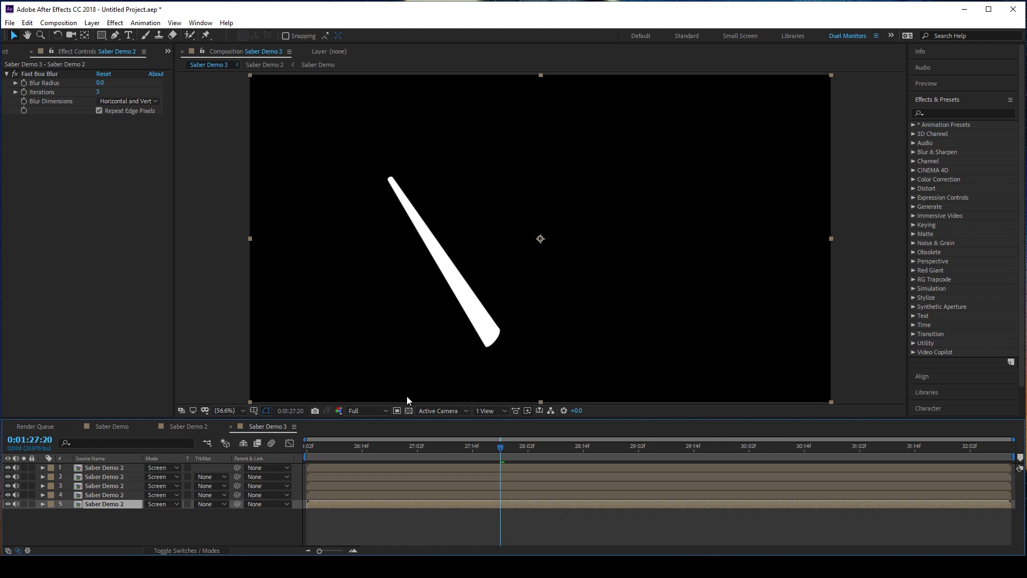
{"action": "left_click", "coordinate": [42, 503]}
Step: Give the fifth saber copy Fast Box Blur radius 2 with Iterations 2
{"action": "left_click_drag", "start_coordinate": [99, 83], "coordinate": [106, 85]}
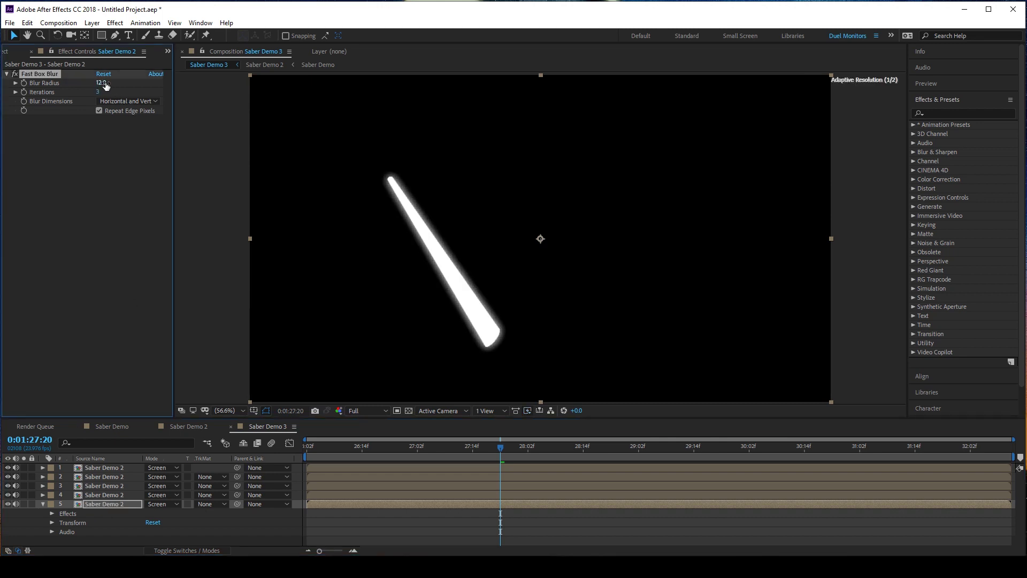
{"action": "left_click", "coordinate": [114, 503]}
{"action": "left_click", "coordinate": [103, 74]}
{"action": "left_click", "coordinate": [101, 82]}
{"action": "type", "text": "2"}
{"action": "key", "text": "Return"}
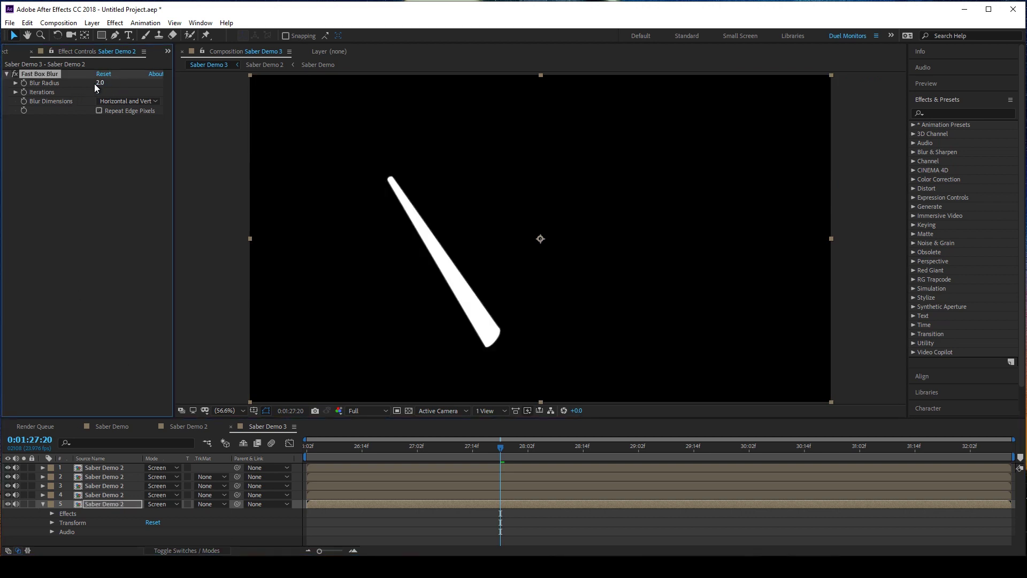
{"action": "left_click", "coordinate": [99, 92]}
{"action": "type", "text": "2"}
{"action": "key", "text": "Return"}
Step: Set blur radius 18 on the fourth saber copy and about 64 on the third
{"action": "left_click", "coordinate": [44, 504]}
{"action": "left_click", "coordinate": [88, 495]}
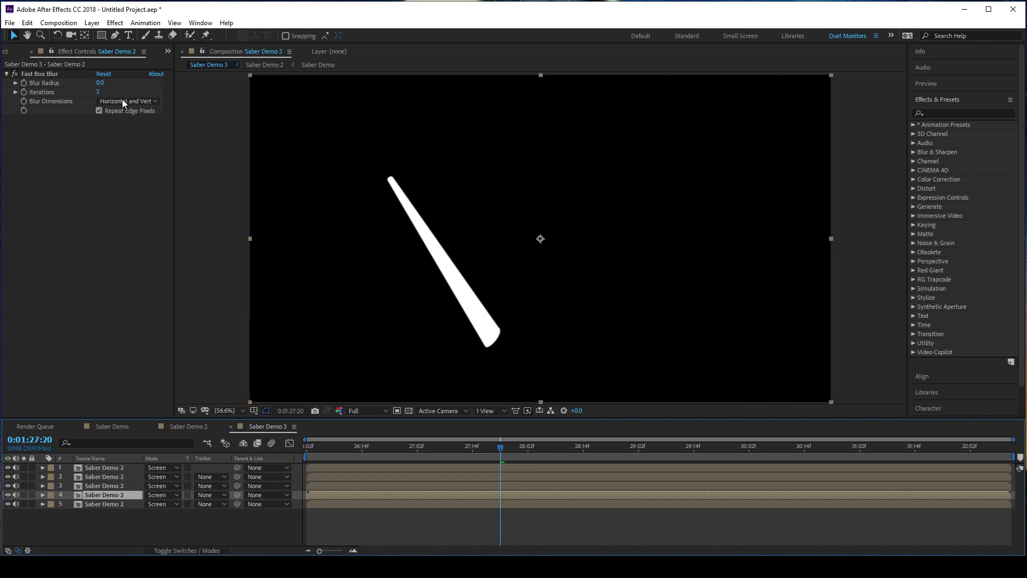
{"action": "left_click_drag", "start_coordinate": [99, 83], "coordinate": [110, 82]}
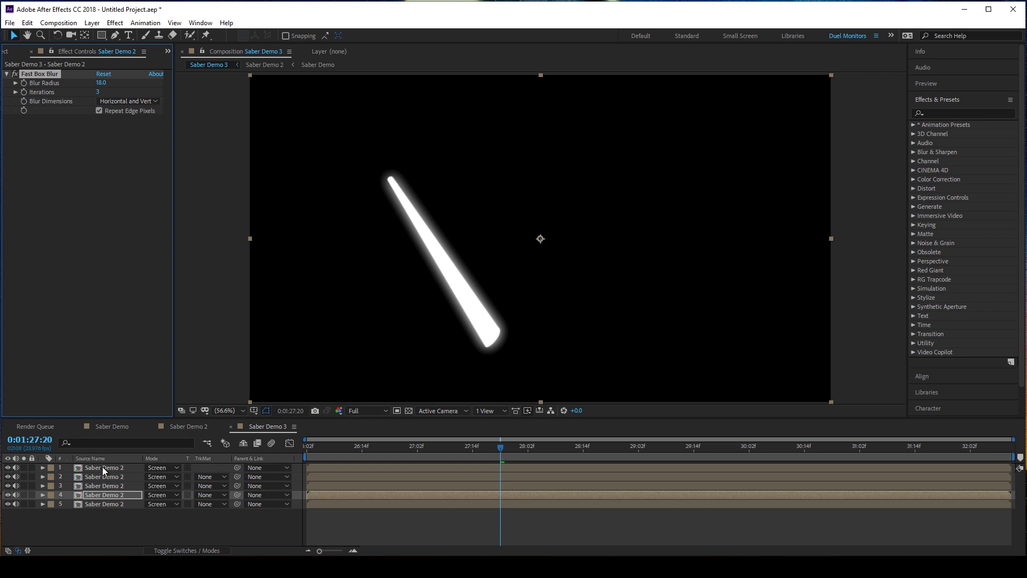
{"action": "left_click", "coordinate": [109, 485]}
{"action": "left_click_drag", "start_coordinate": [100, 82], "coordinate": [447, 225]}
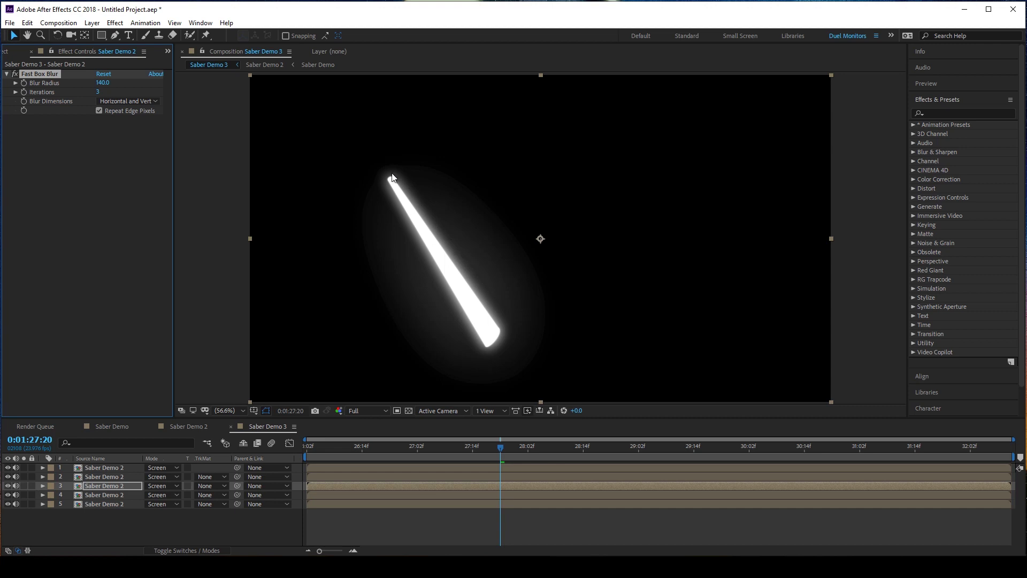
{"action": "left_click_drag", "start_coordinate": [107, 84], "coordinate": [70, 89]}
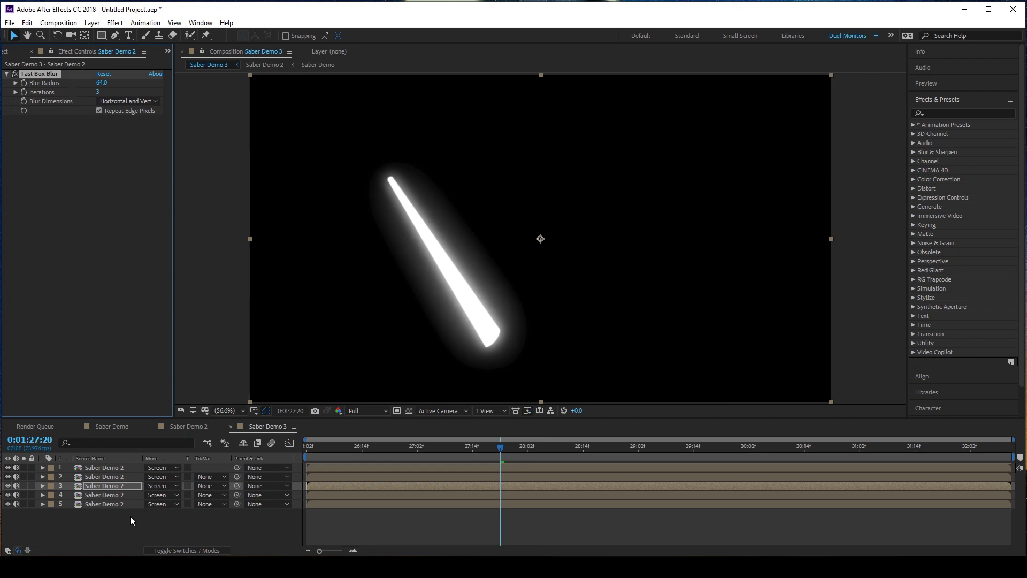
Step: Set blur radius 122 on the second saber copy and 312 on the first
{"action": "left_click", "coordinate": [107, 477]}
{"action": "left_click_drag", "start_coordinate": [104, 87], "coordinate": [190, 85]}
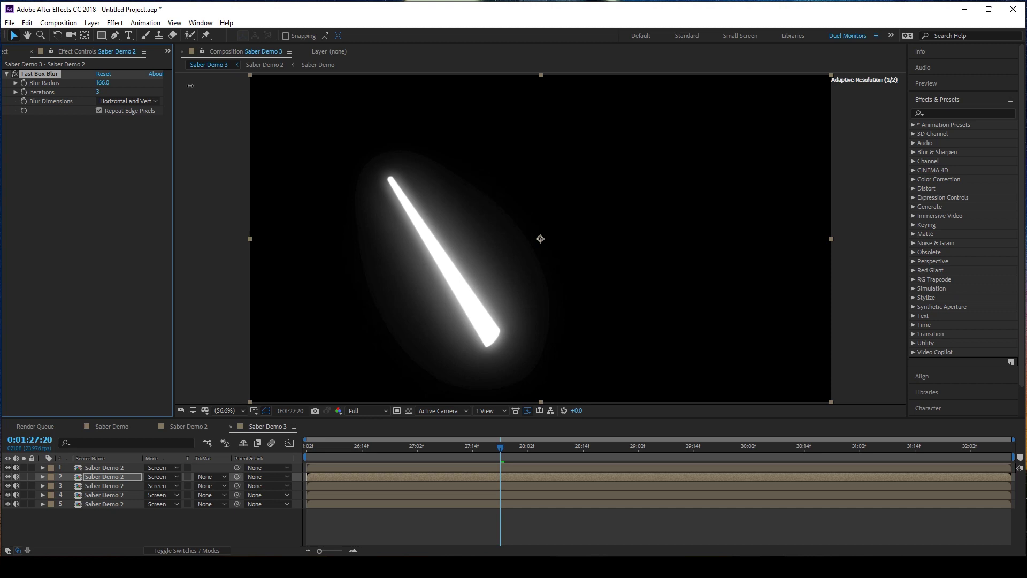
{"action": "left_click", "coordinate": [116, 467]}
{"action": "left_click_drag", "start_coordinate": [100, 86], "coordinate": [268, 84]}
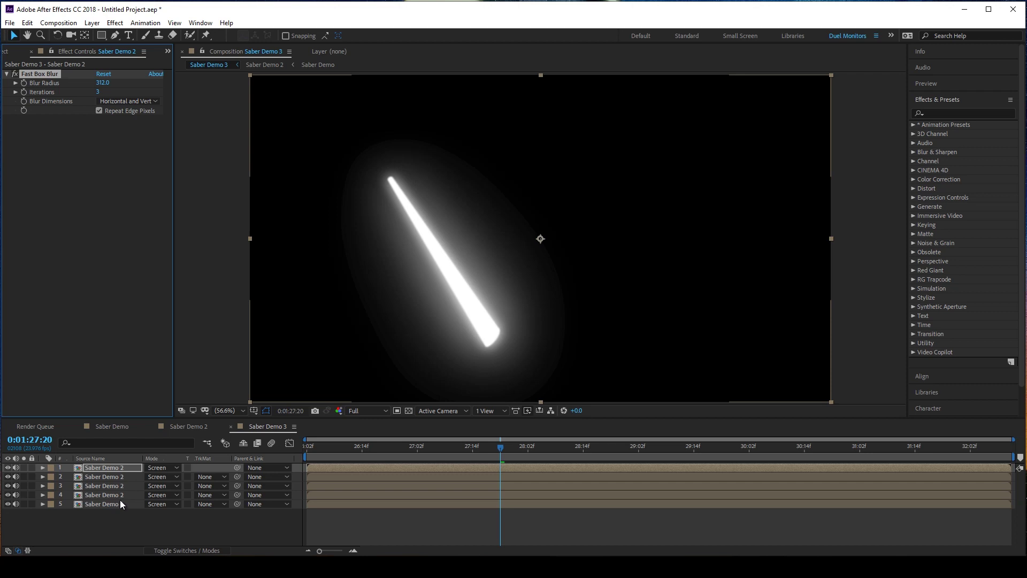
{"action": "left_click", "coordinate": [120, 497]}
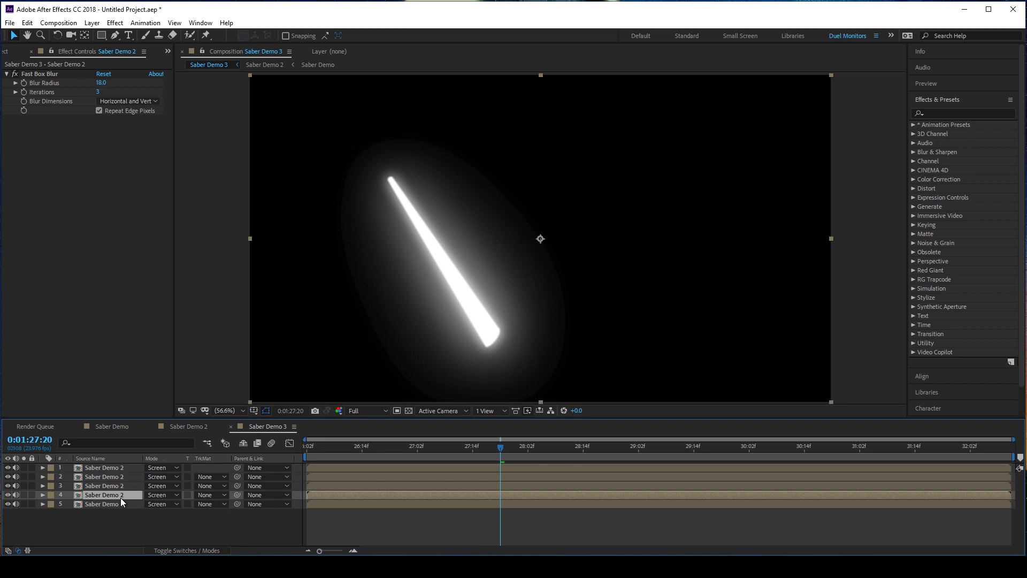
{"action": "left_click", "coordinate": [43, 495]}
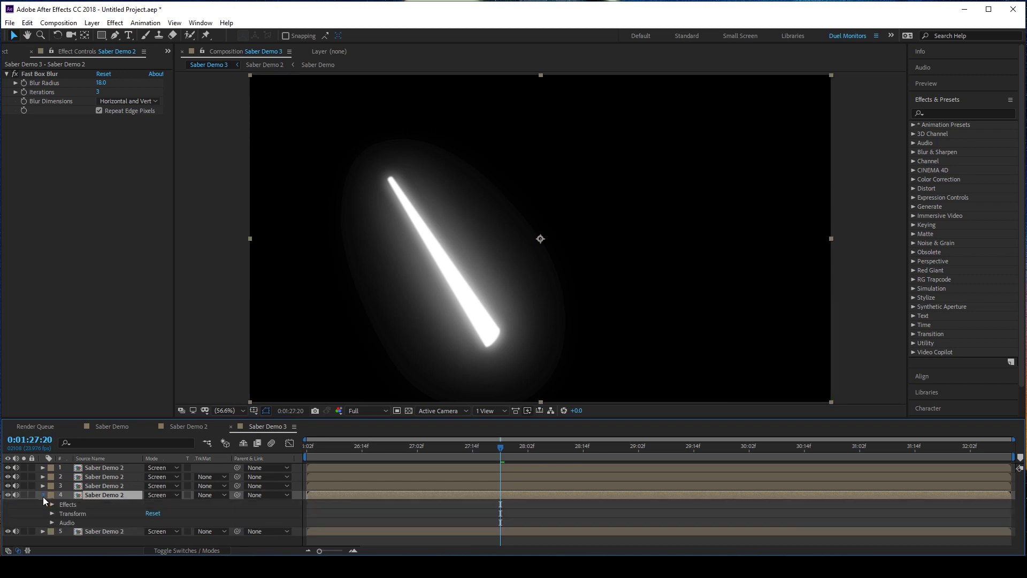
Step: Inspect layers 4 and 5, toggling layer 5's visibility to compare the glow
{"action": "left_click", "coordinate": [43, 495]}
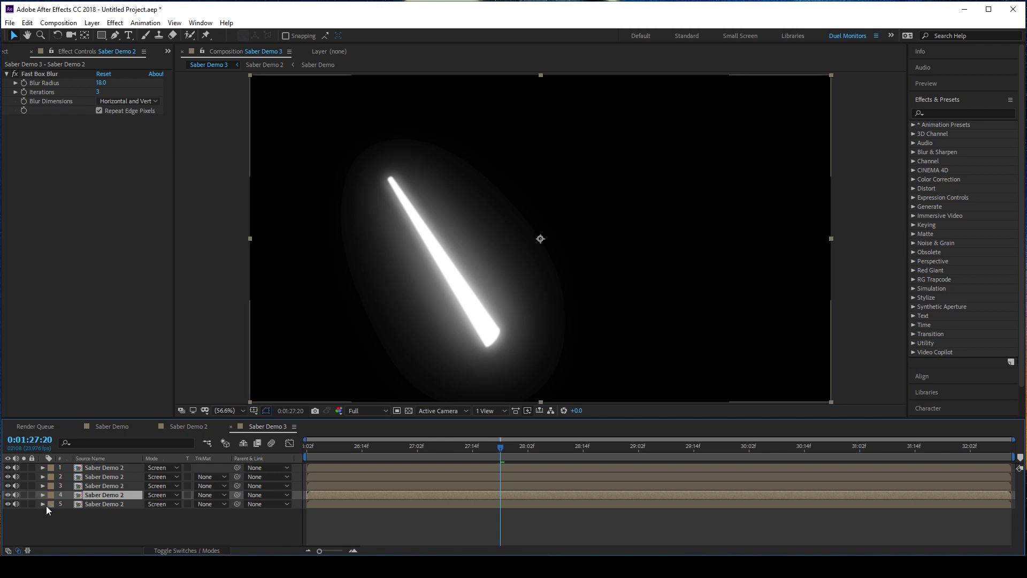
{"action": "left_click", "coordinate": [43, 494]}
{"action": "left_click", "coordinate": [42, 493]}
{"action": "left_click", "coordinate": [41, 503]}
{"action": "left_click", "coordinate": [92, 503]}
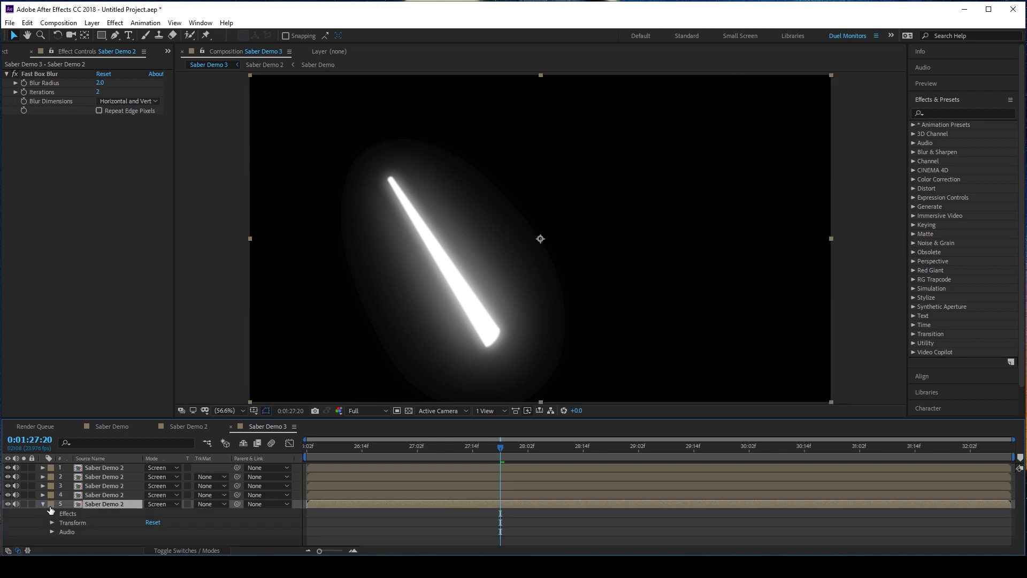
{"action": "left_click", "coordinate": [8, 503]}
{"action": "left_click", "coordinate": [8, 503]}
Step: Set saber layer 5's Opacity to 60% and collapse its properties
{"action": "left_click", "coordinate": [51, 522]}
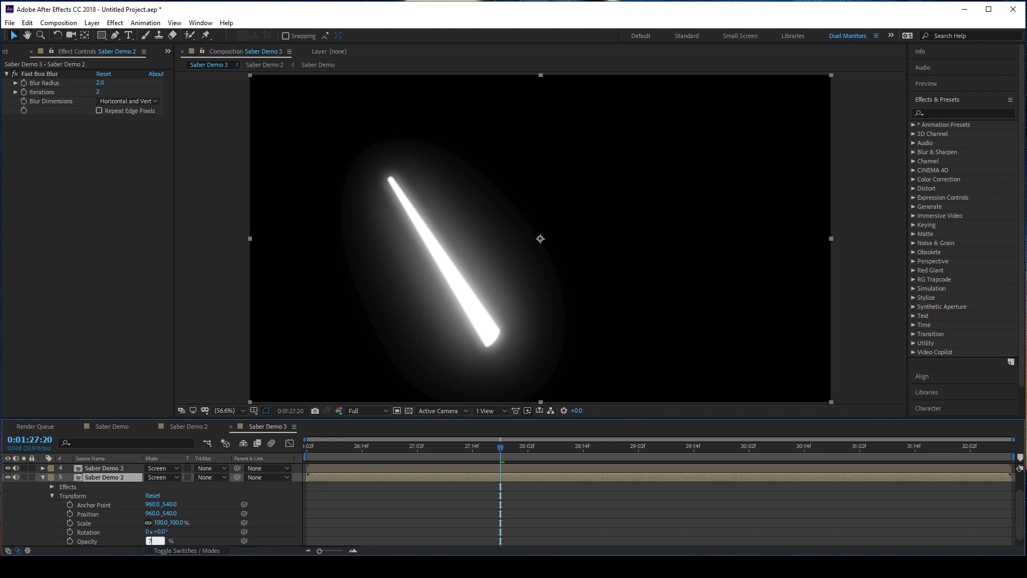
{"action": "type", "text": "50"}
{"action": "key", "text": "Return"}
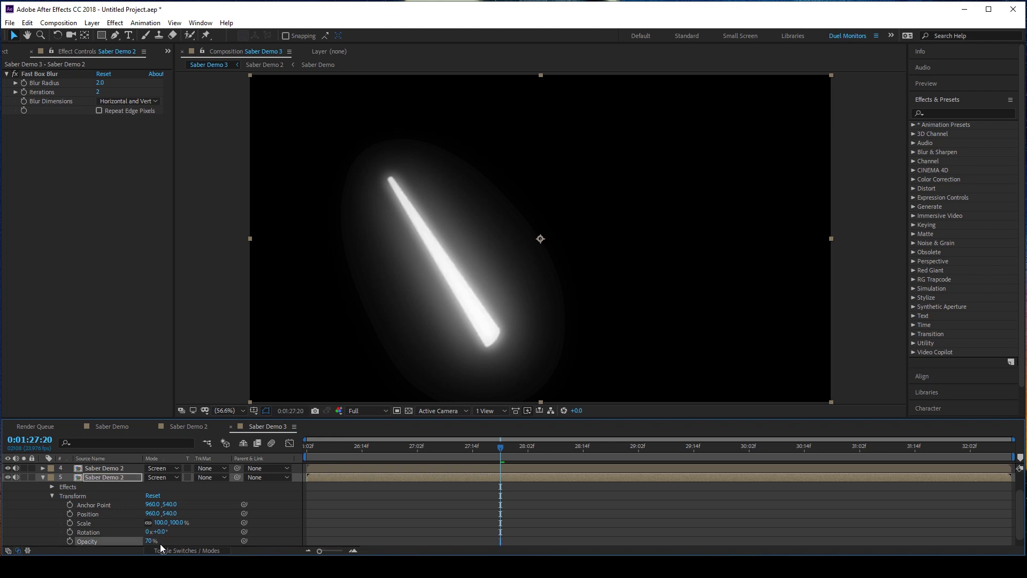
{"action": "left_click", "coordinate": [148, 541]}
{"action": "type", "text": "60"}
{"action": "key", "text": "Return"}
{"action": "left_click", "coordinate": [42, 477]}
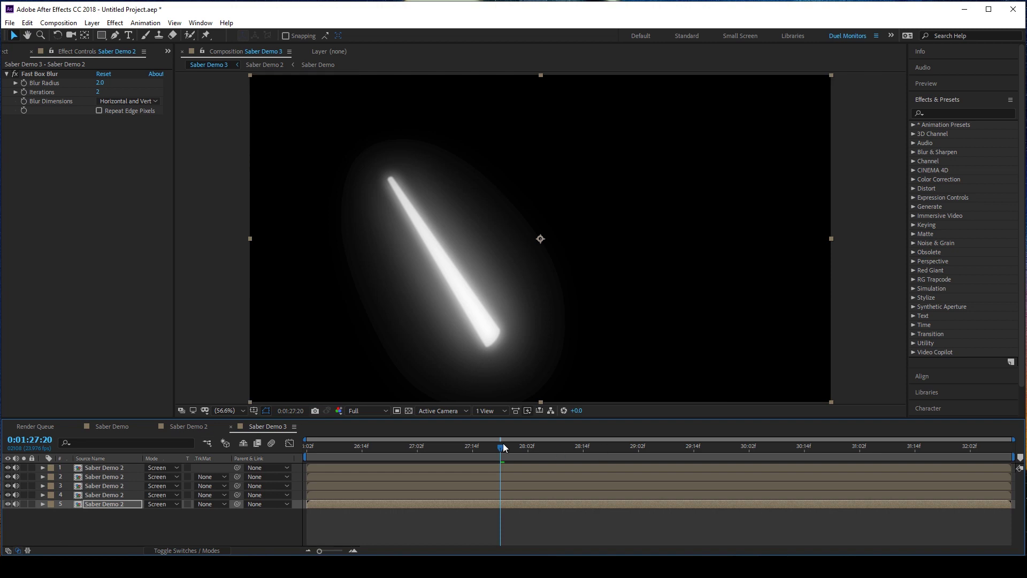
Step: Scrub glow layer 3's Fast Box Blur radius, review the swing, and show the Project panel
{"action": "left_click_drag", "start_coordinate": [502, 446], "coordinate": [550, 444]}
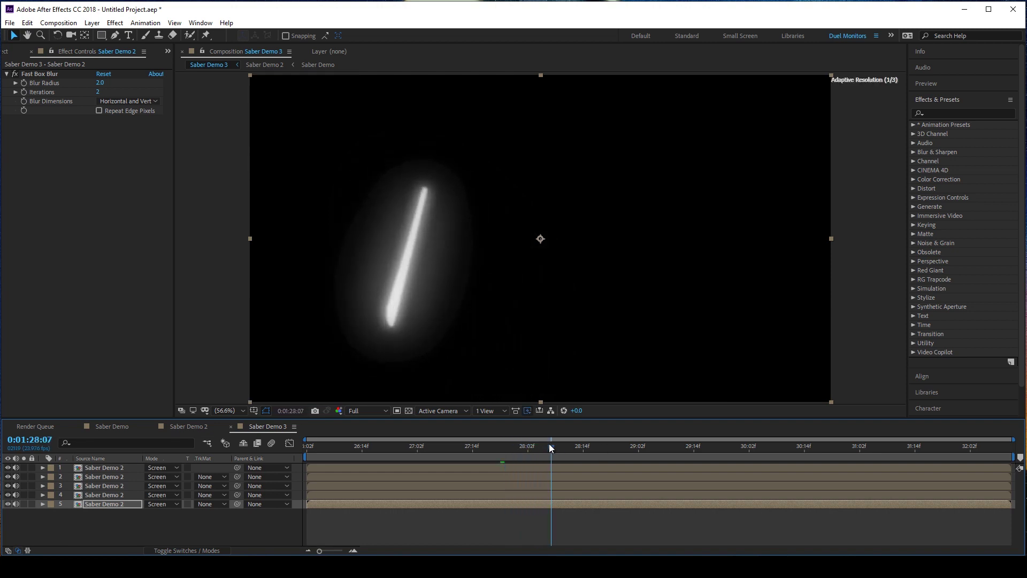
{"action": "left_click", "coordinate": [88, 485]}
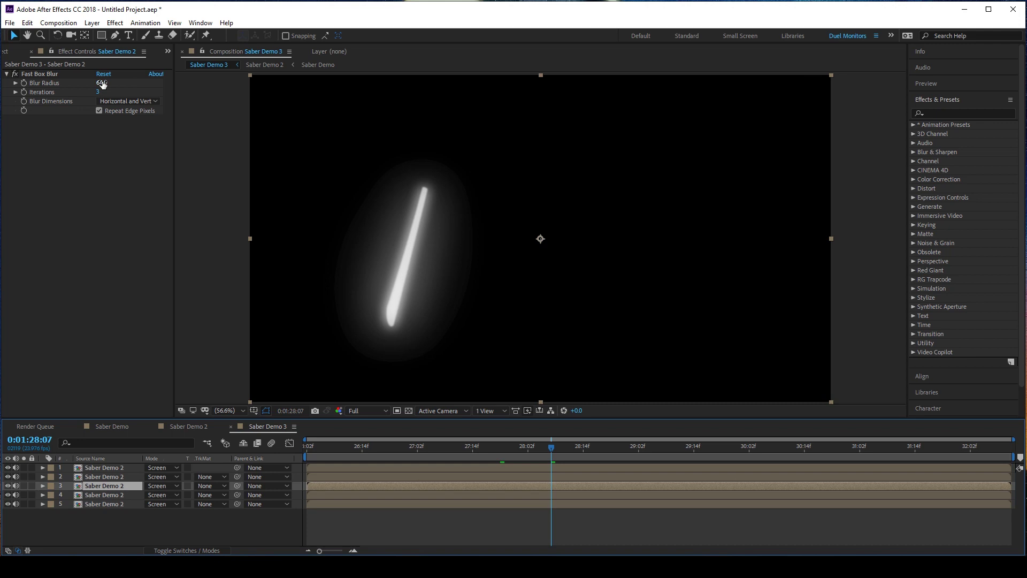
{"action": "left_click_drag", "start_coordinate": [102, 83], "coordinate": [87, 86]}
{"action": "left_click", "coordinate": [103, 476]}
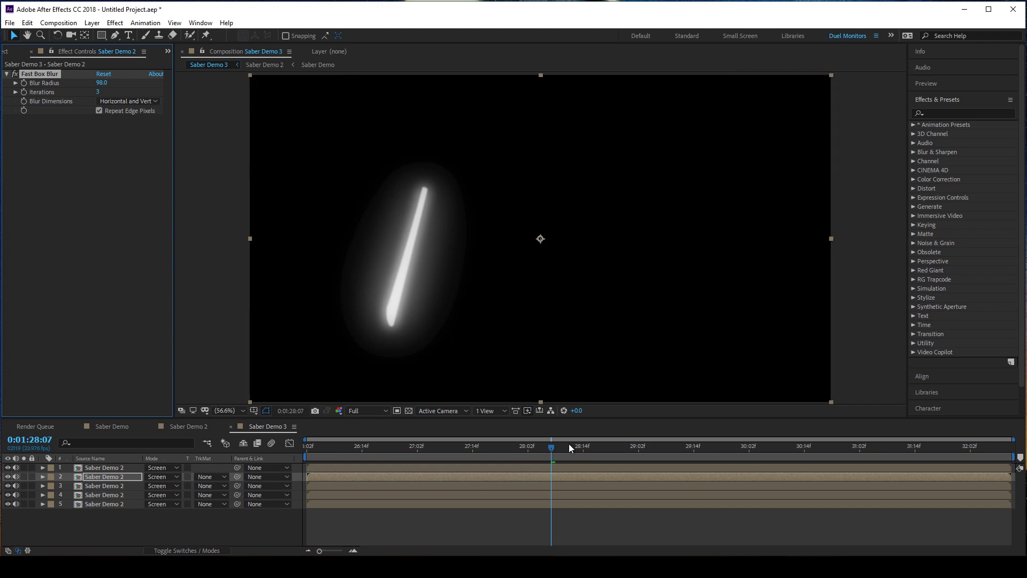
{"action": "left_click_drag", "start_coordinate": [569, 445], "coordinate": [753, 446]}
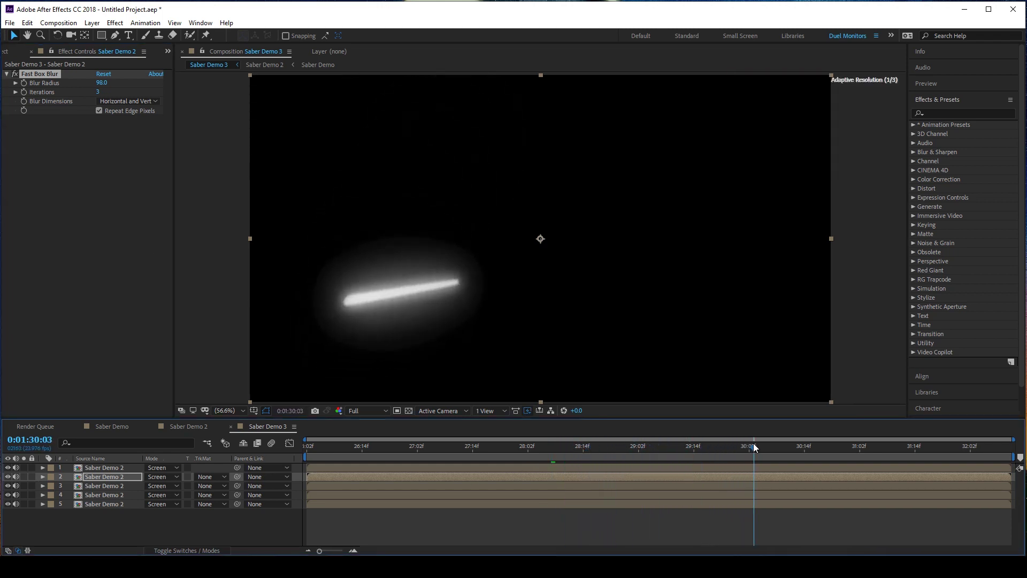
{"action": "left_click", "coordinate": [6, 51]}
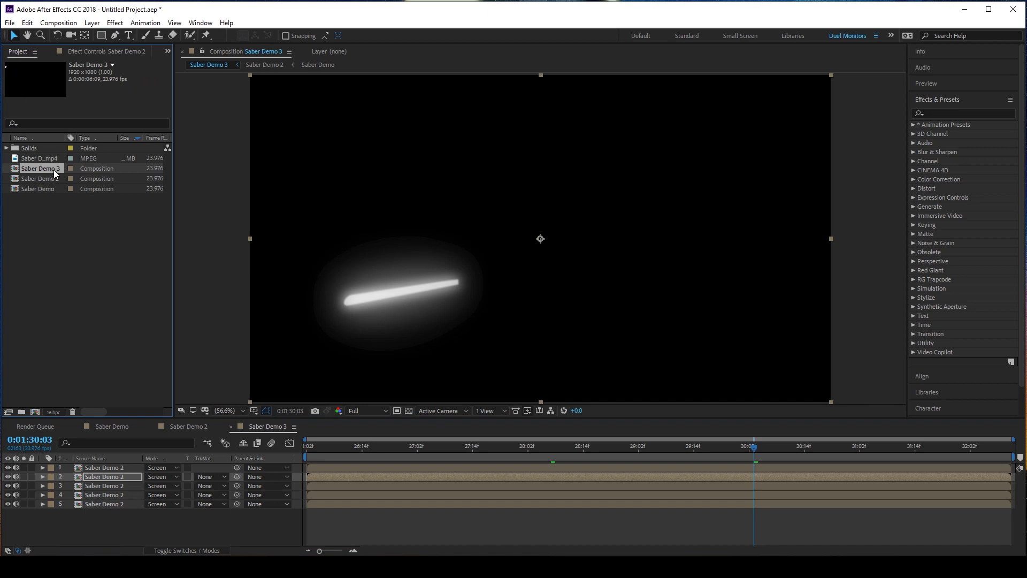
Step: Nest Saber Demo 3 into a new Saber Demo 4 composition and preview the blade
{"action": "left_click_drag", "start_coordinate": [47, 169], "coordinate": [57, 363]}
{"action": "left_click_drag", "start_coordinate": [39, 407], "coordinate": [37, 408]}
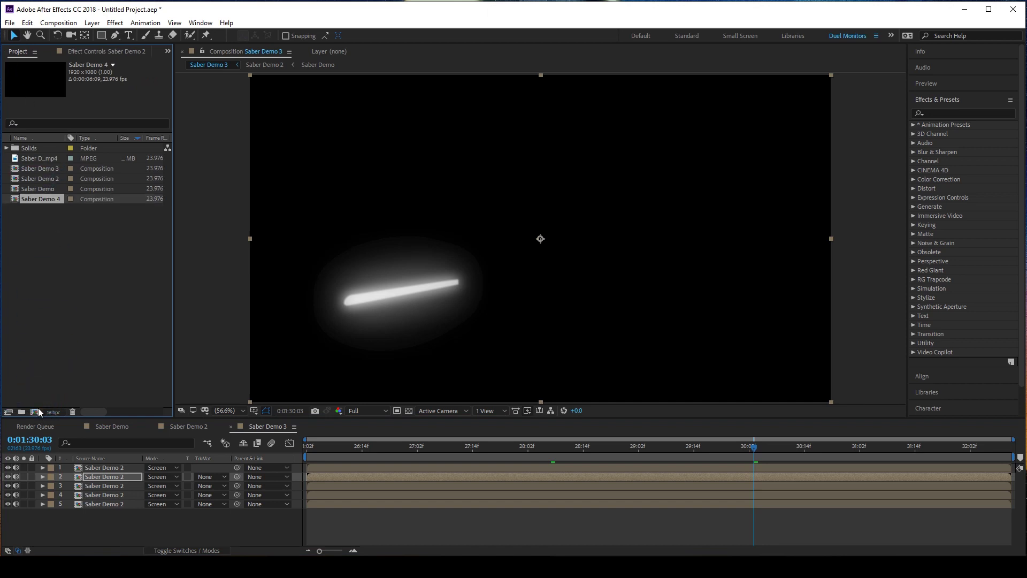
{"action": "left_click", "coordinate": [375, 447]}
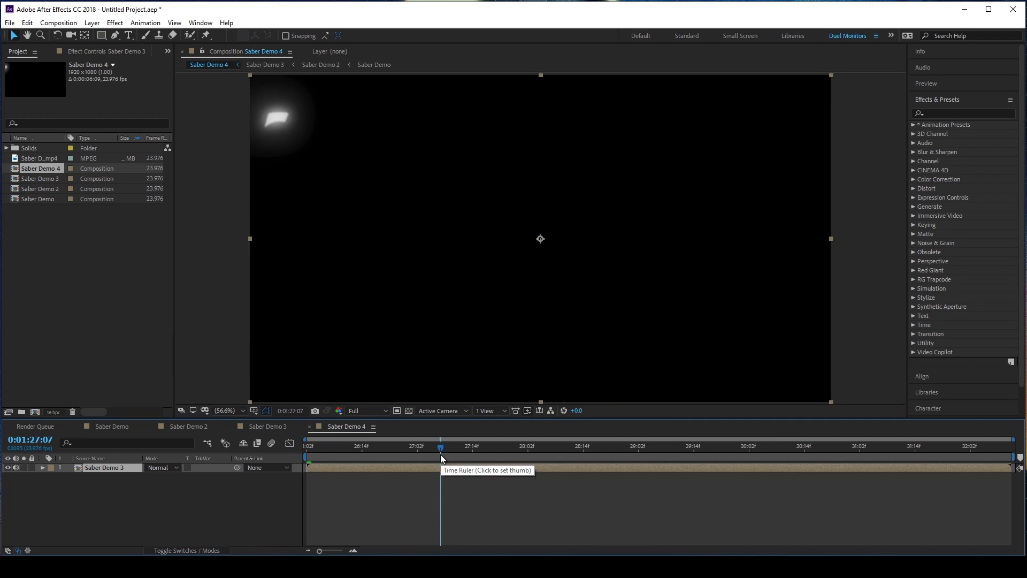
{"action": "left_click_drag", "start_coordinate": [441, 447], "coordinate": [505, 448]}
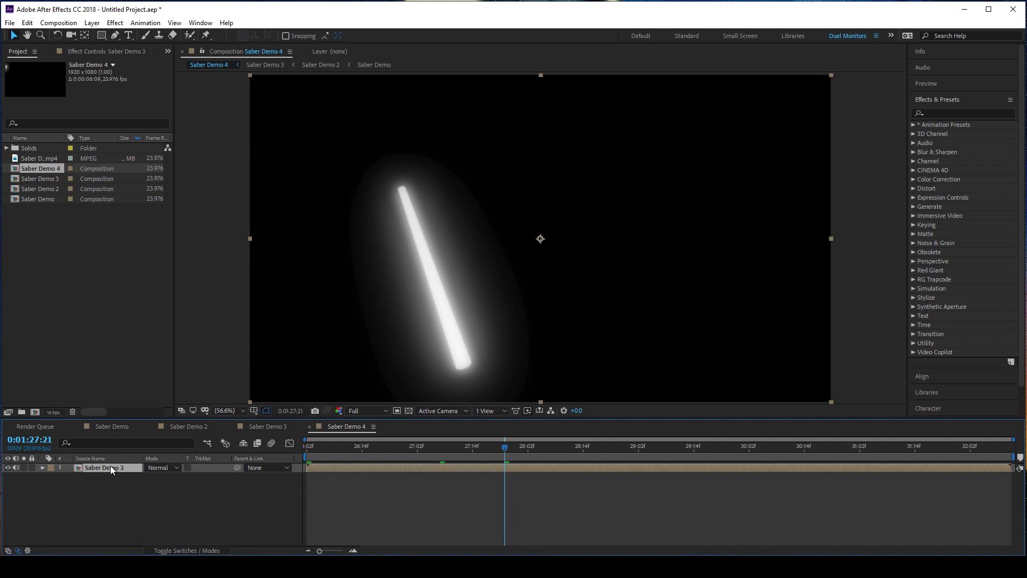
Step: Add Saber Demo.mp4 below Saber Demo 3 and set layer 1's Mode to Screen
{"action": "left_click", "coordinate": [33, 160]}
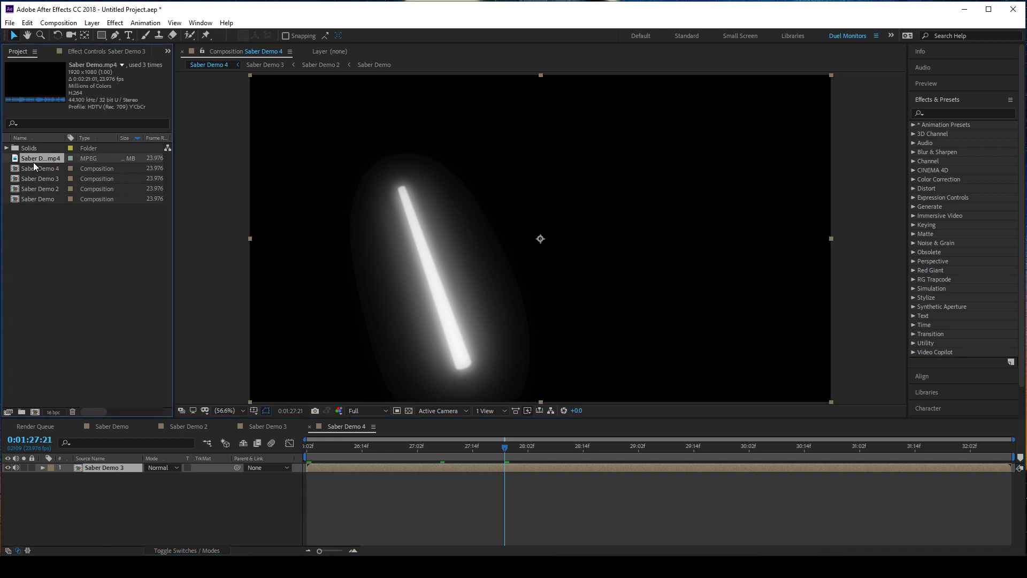
{"action": "left_click", "coordinate": [111, 428]}
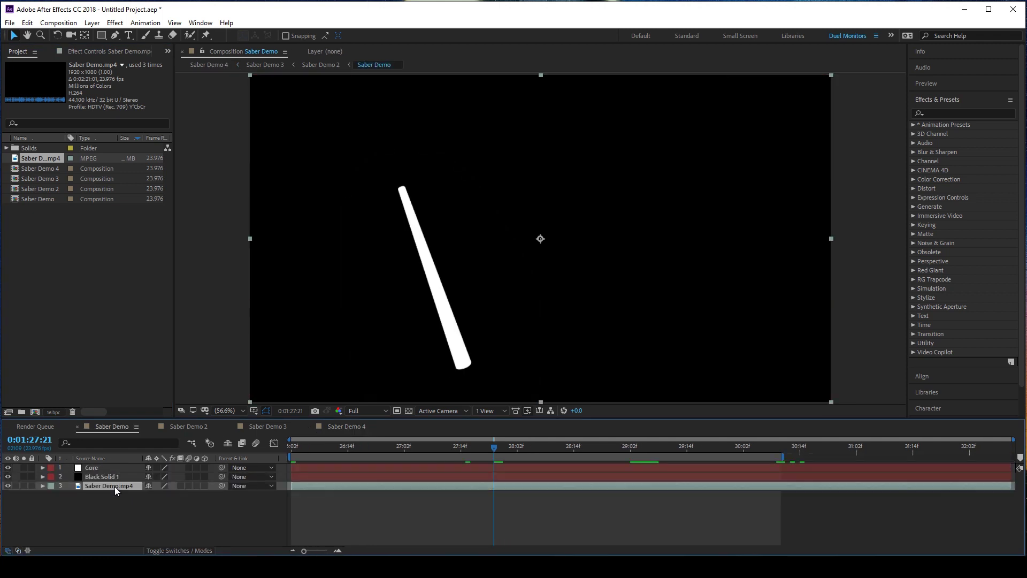
{"action": "left_click", "coordinate": [351, 428]}
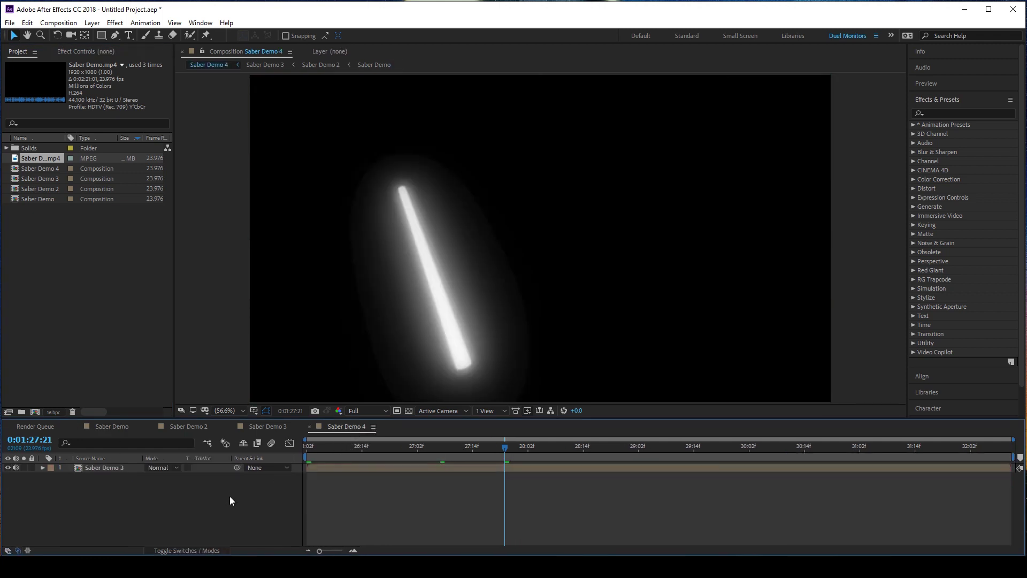
{"action": "key", "text": "ctrl+/"}
{"action": "left_click_drag", "start_coordinate": [124, 467], "coordinate": [130, 492]}
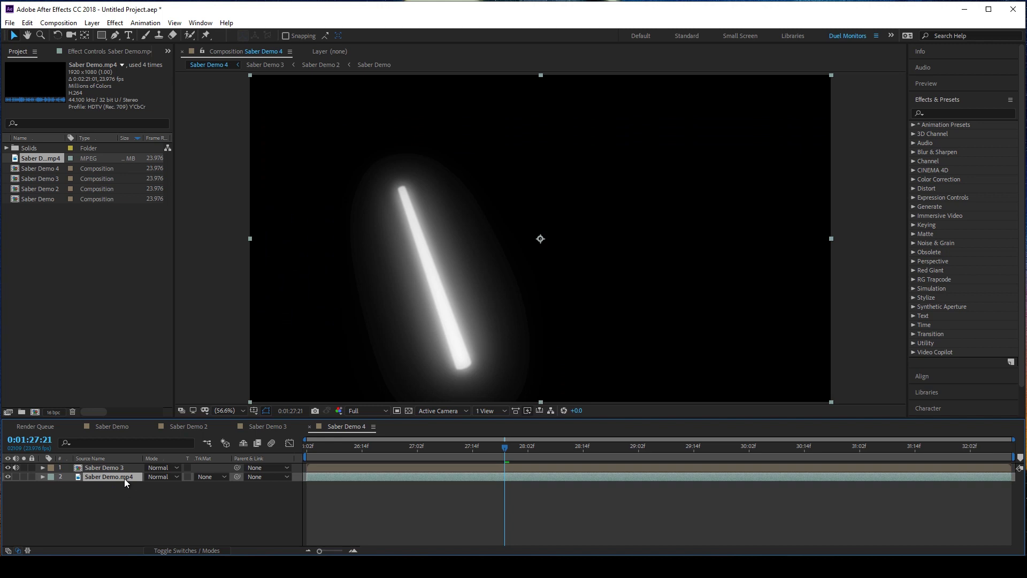
{"action": "left_click", "coordinate": [113, 467]}
{"action": "left_click", "coordinate": [162, 468]}
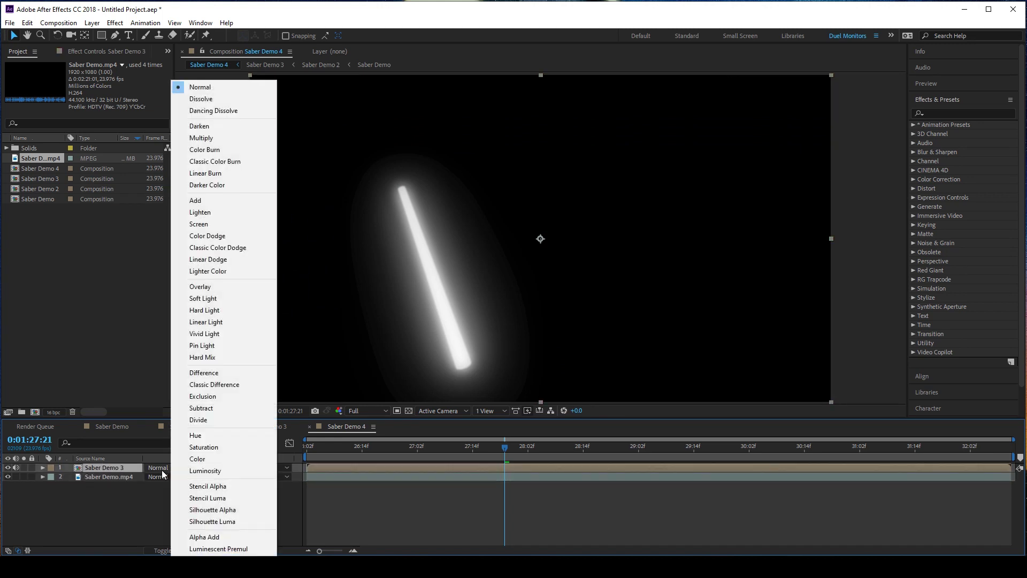
{"action": "left_click", "coordinate": [212, 223]}
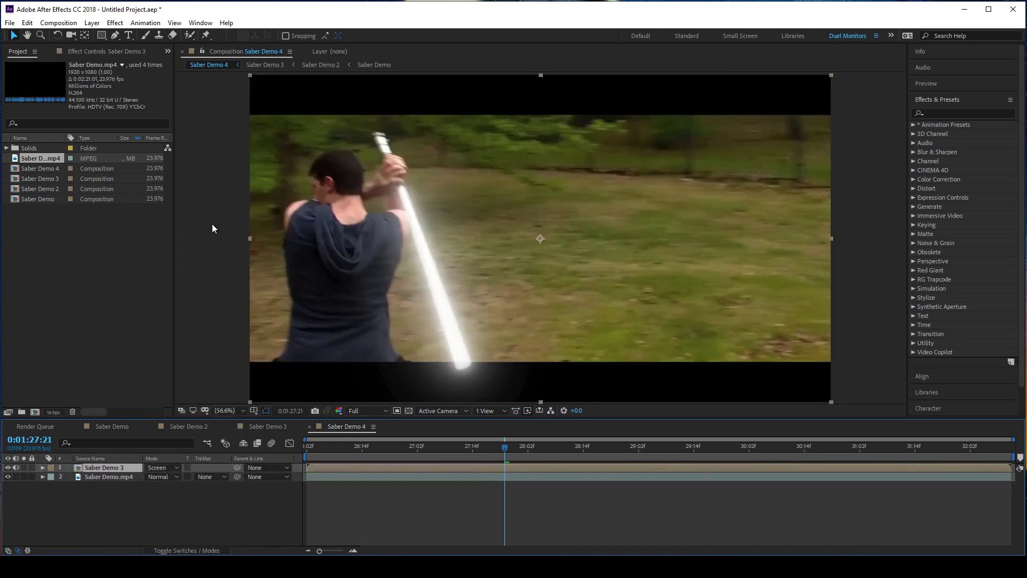
{"action": "left_click_drag", "start_coordinate": [505, 447], "coordinate": [530, 464]}
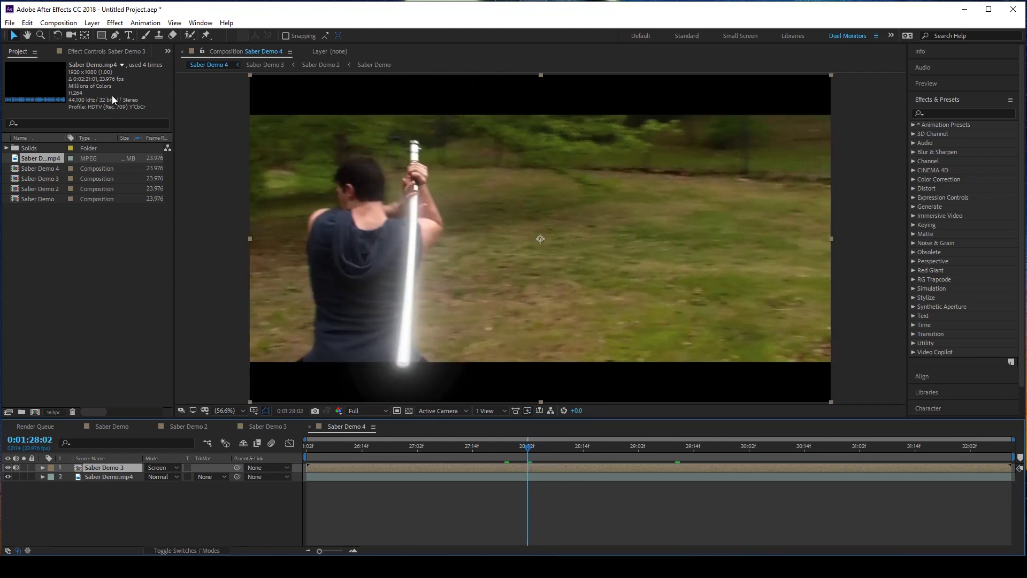
Step: Apply Color Balance to Saber Demo 3, undoing a trial scrub of the blue balances
{"action": "left_click", "coordinate": [91, 52]}
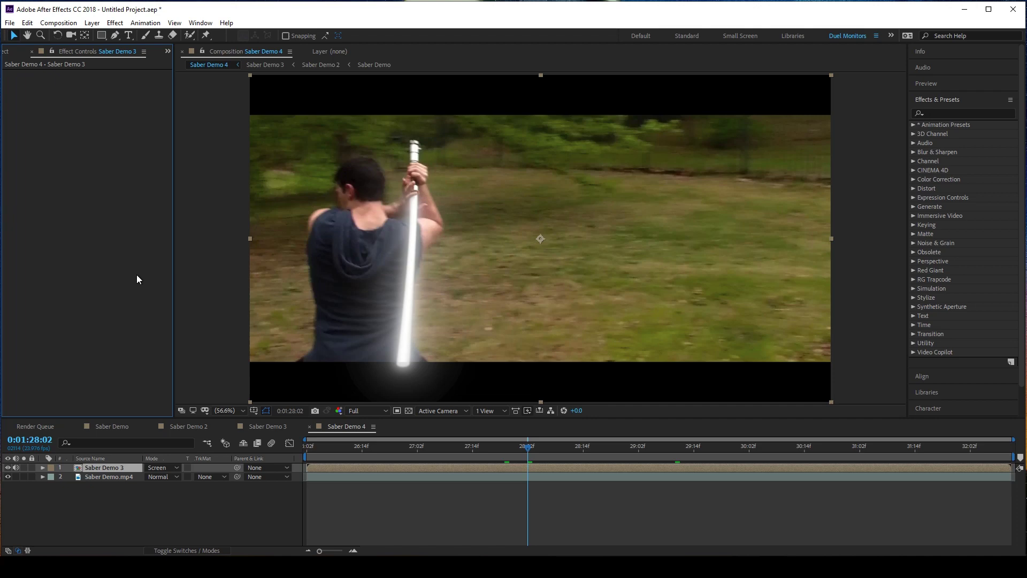
{"action": "left_click", "coordinate": [115, 22]}
{"action": "mouse_move", "coordinate": [167, 136]}
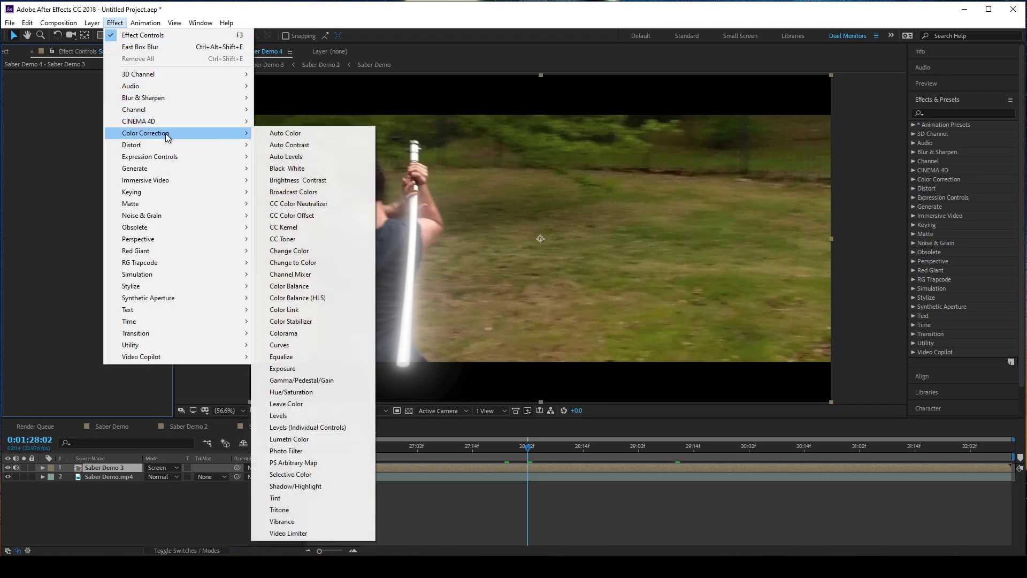
{"action": "left_click", "coordinate": [306, 289]}
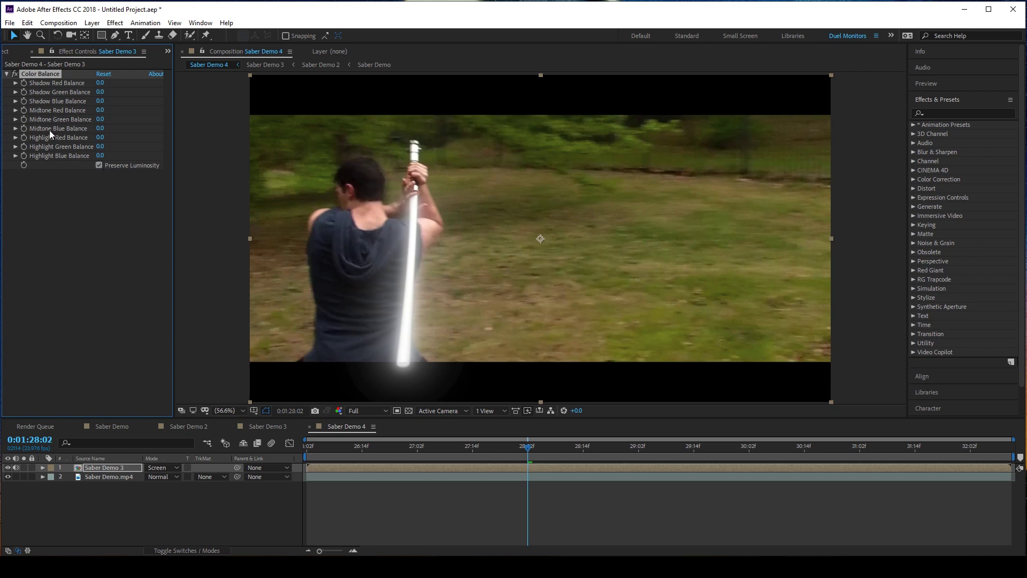
{"action": "left_click_drag", "start_coordinate": [101, 101], "coordinate": [233, 105]}
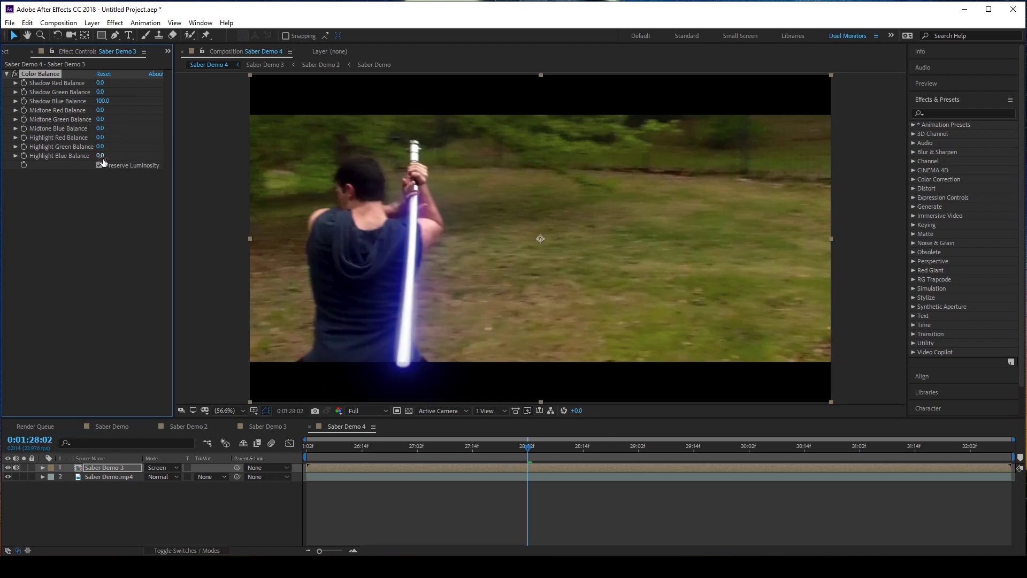
{"action": "left_click_drag", "start_coordinate": [100, 155], "coordinate": [184, 152]}
{"action": "left_click_drag", "start_coordinate": [100, 128], "coordinate": [333, 239]}
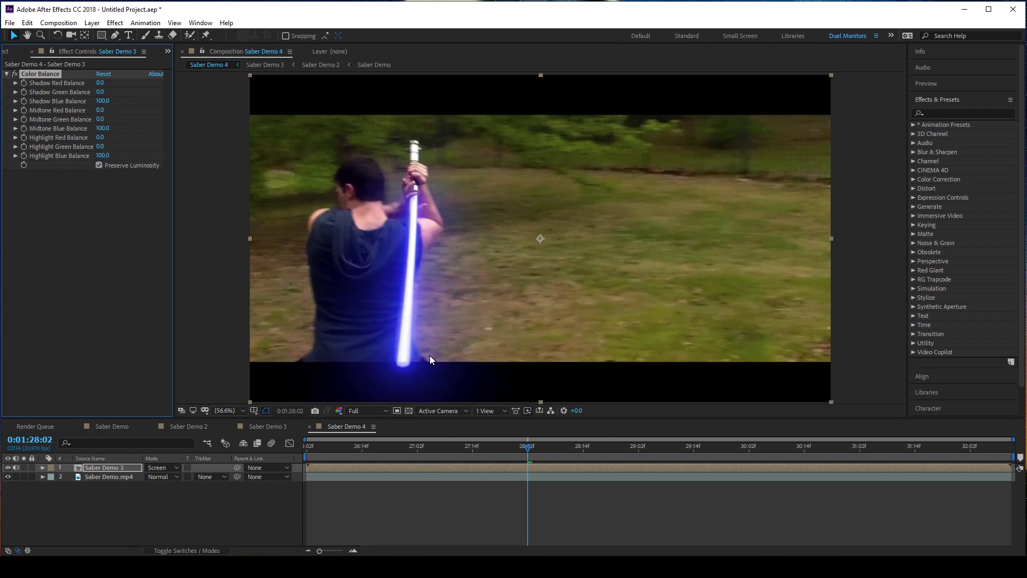
{"action": "key", "text": "ctrl+z"}
{"action": "key", "text": "ctrl+z"}
{"action": "key", "text": "ctrl+z"}
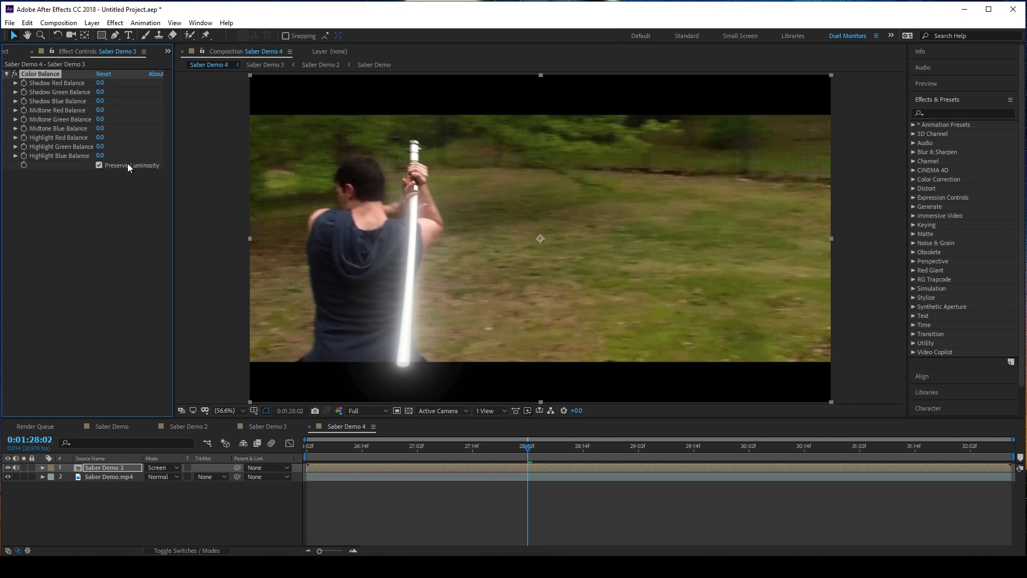
Step: Set Color Balance highlights to Blue 100, Green -30 and Red -50
{"action": "left_click", "coordinate": [101, 156]}
{"action": "type", "text": "100"}
{"action": "key", "text": "Return"}
{"action": "left_click", "coordinate": [99, 146]}
{"action": "type", "text": "-30"}
{"action": "key", "text": "Return"}
{"action": "left_click", "coordinate": [100, 138]}
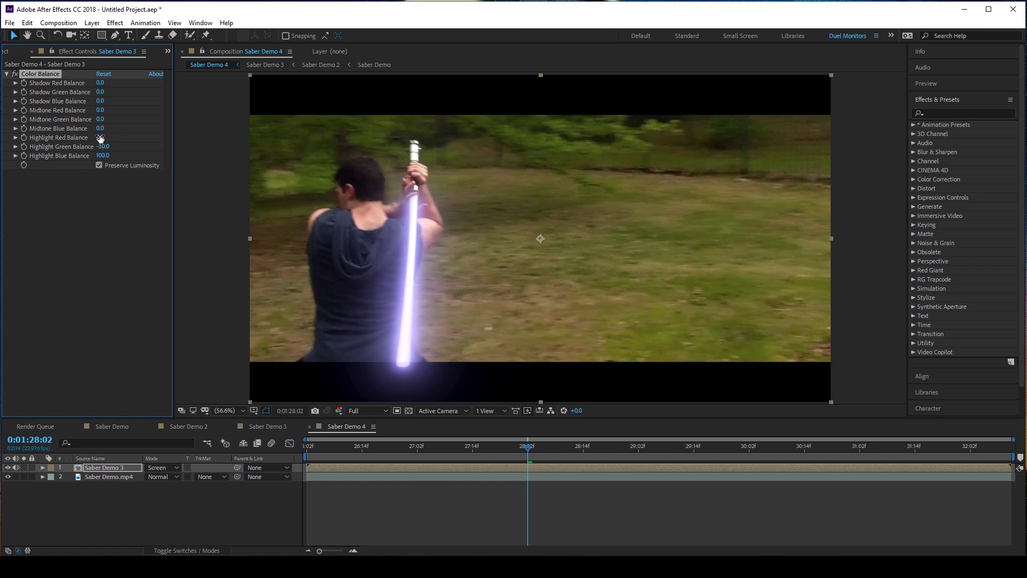
{"action": "type", "text": "3"}
{"action": "type", "text": "50"}
{"action": "key", "text": "Return"}
Step: Set Color Balance midtones to Blue 100, Green 40 and Red -30
{"action": "type", "text": "100"}
{"action": "key", "text": "Return"}
{"action": "left_click", "coordinate": [100, 119]}
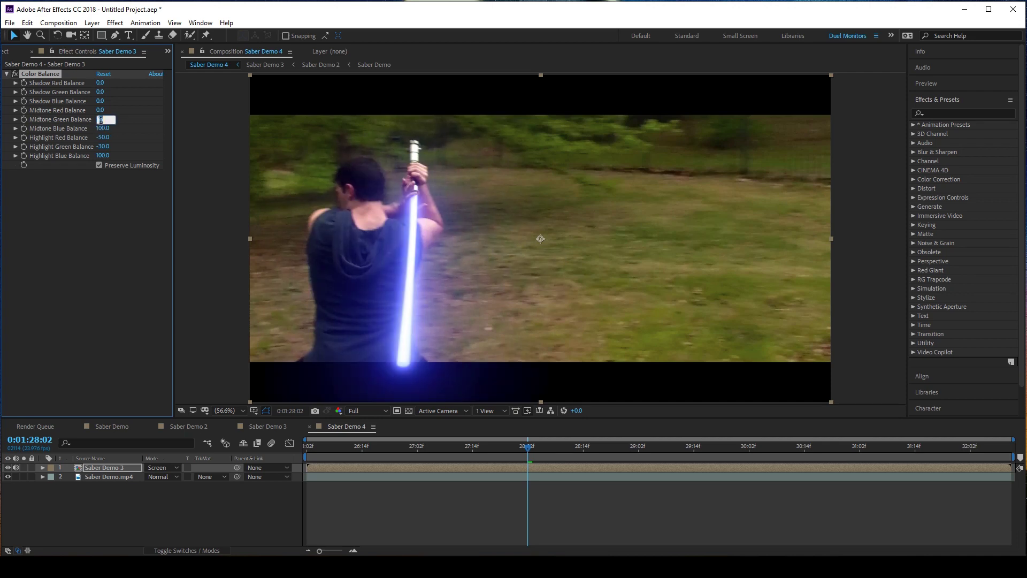
{"action": "type", "text": "4"}
{"action": "key", "text": "Return"}
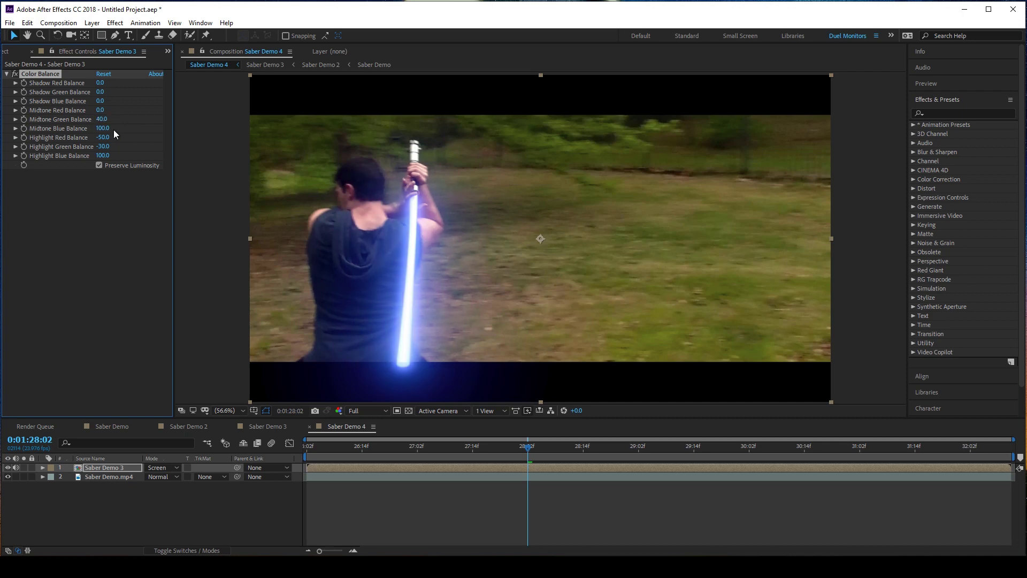
{"action": "left_click", "coordinate": [101, 109]}
{"action": "type", "text": "-30"}
{"action": "key", "text": "Return"}
Step: Set Color Balance shadows to Blue 20 and Green 10
{"action": "left_click", "coordinate": [101, 101]}
{"action": "type", "text": "20"}
{"action": "key", "text": "Return"}
{"action": "left_click", "coordinate": [100, 92]}
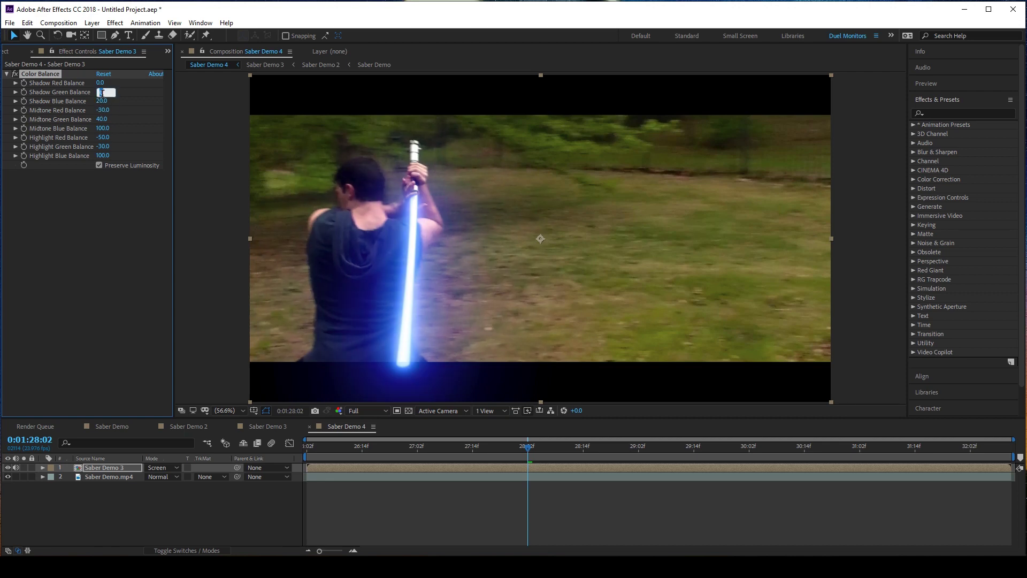
{"action": "type", "text": "10"}
{"action": "key", "text": "Return"}
Step: Add a Levels effect to Saber Demo 3, keeping it on the RGB channel
{"action": "left_click", "coordinate": [114, 23]}
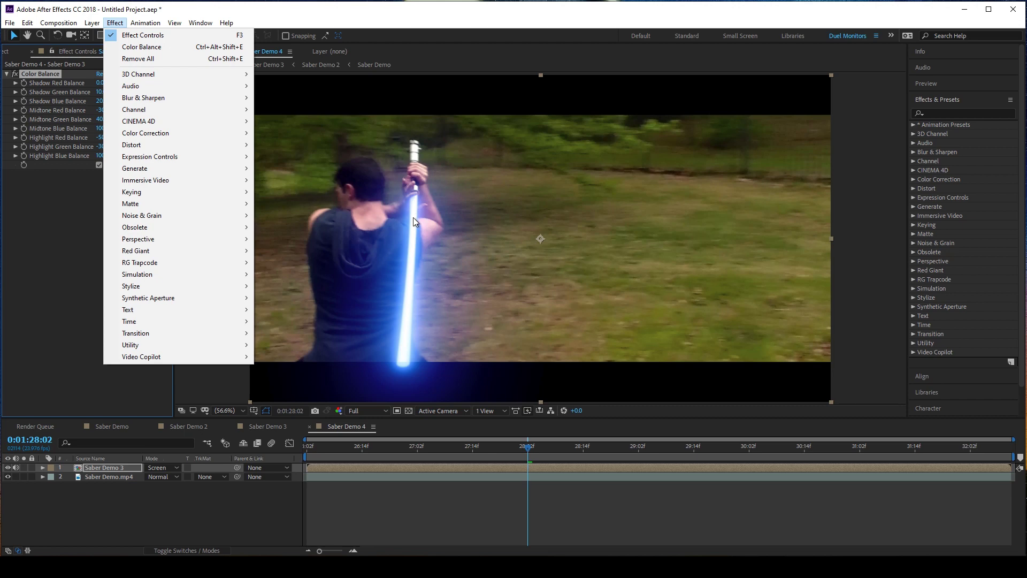
{"action": "mouse_move", "coordinate": [163, 133]}
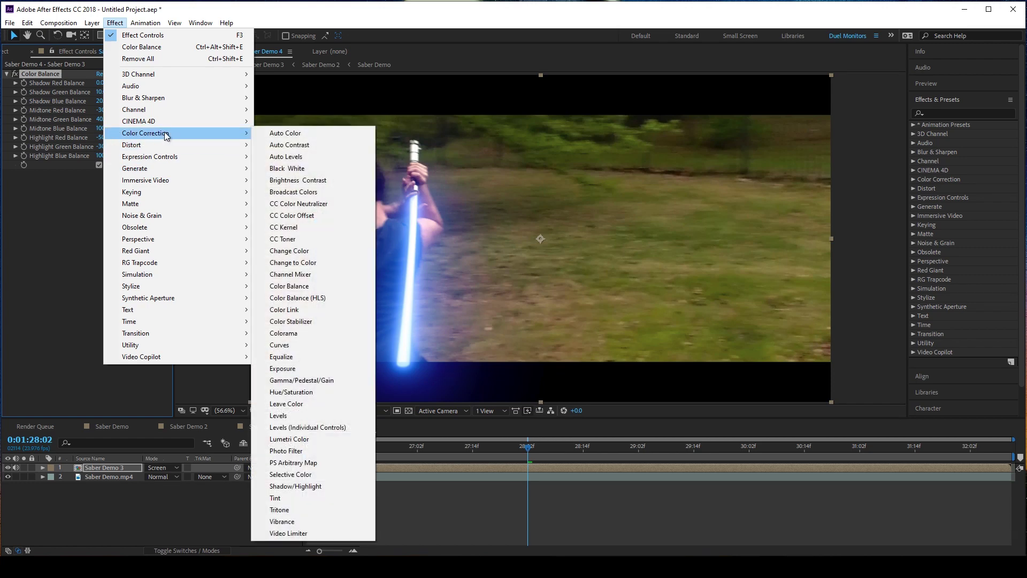
{"action": "left_click", "coordinate": [302, 416]}
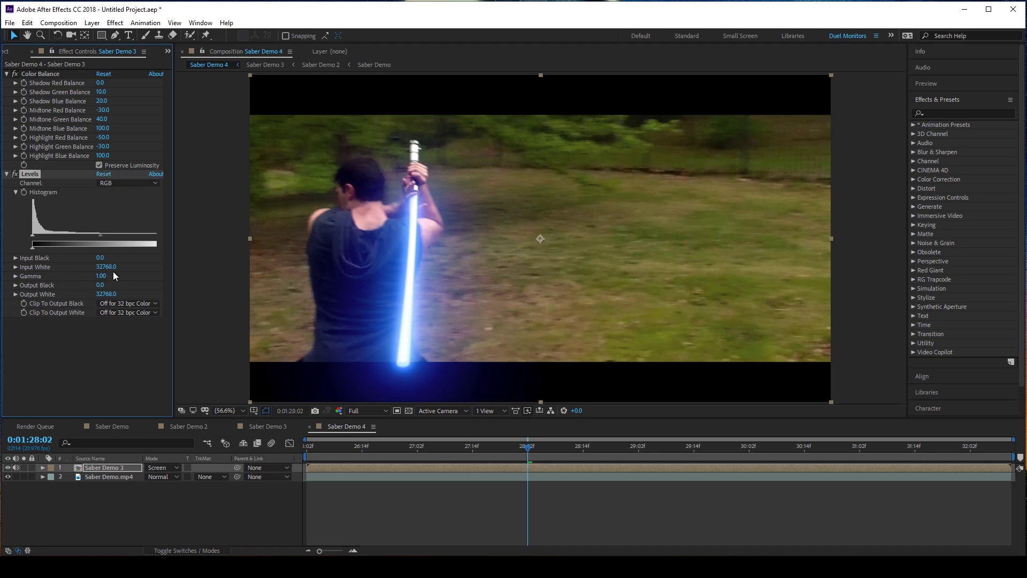
{"action": "left_click", "coordinate": [109, 182]}
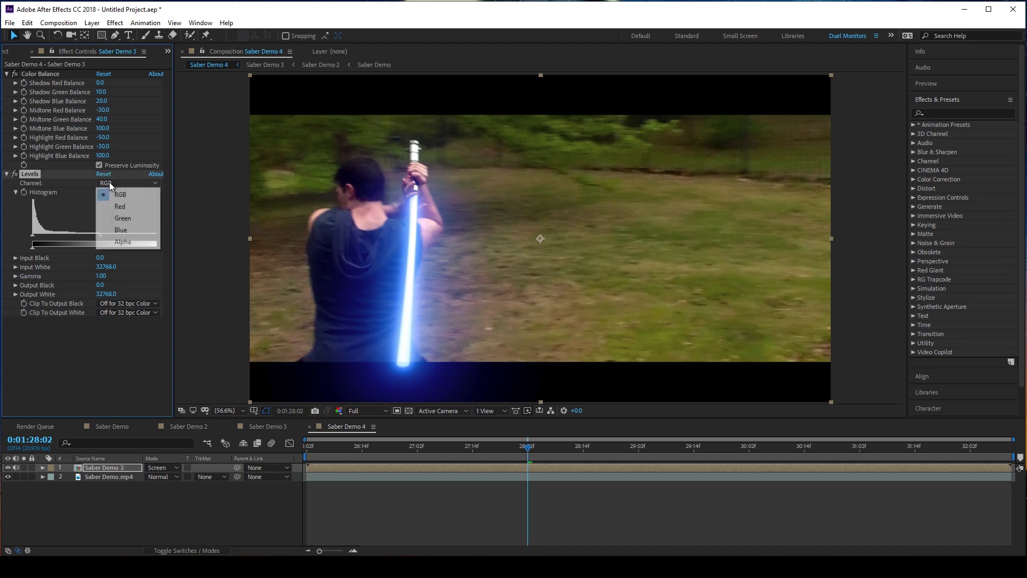
{"action": "left_click", "coordinate": [83, 179]}
Step: Set the Levels Gamma to 0.75 and Input White to 32000
{"action": "left_click", "coordinate": [103, 275]}
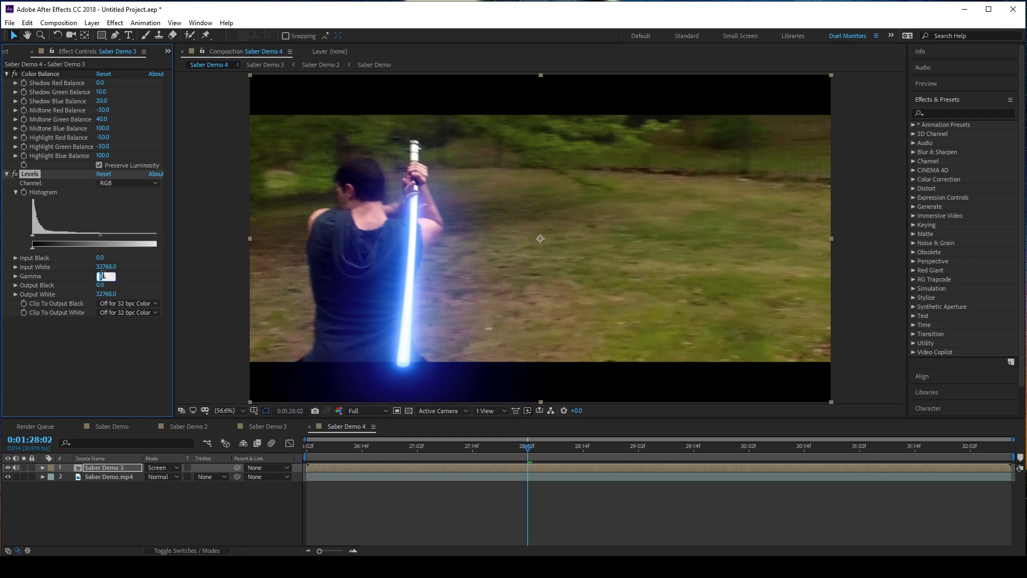
{"action": "type", "text": ".75"}
{"action": "key", "text": "Return"}
{"action": "left_click", "coordinate": [109, 271]}
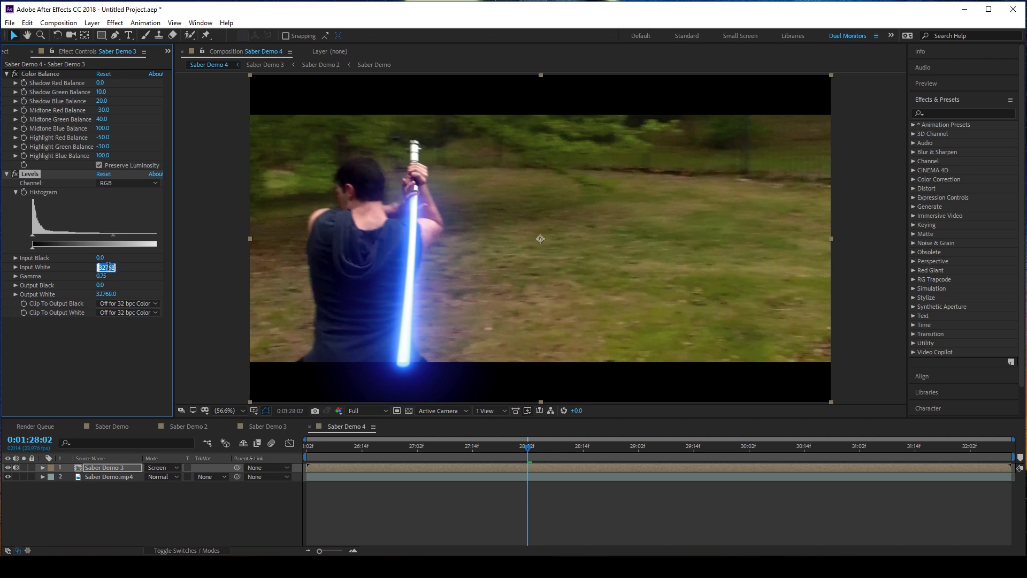
{"action": "type", "text": "32000"}
{"action": "key", "text": "Return"}
Step: On the Blue channel, set Levels Gamma to 1.53 and Input White to 42000
{"action": "left_click", "coordinate": [116, 183]}
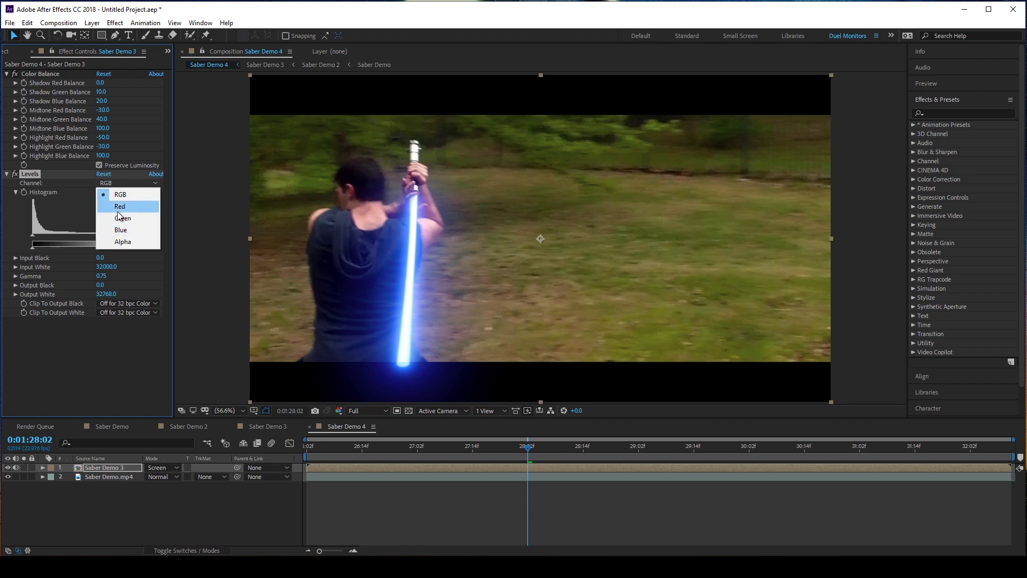
{"action": "left_click", "coordinate": [138, 230]}
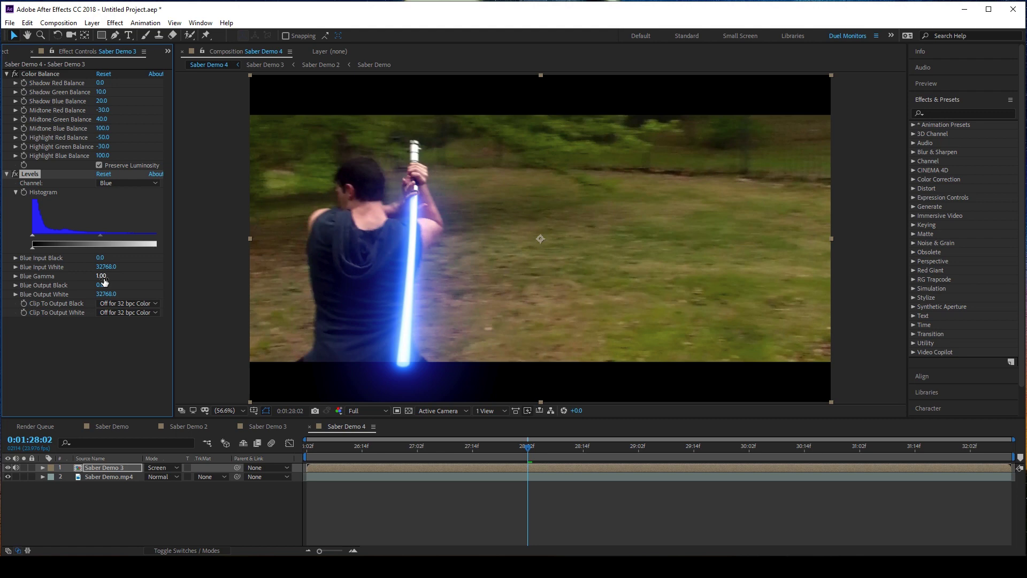
{"action": "mouse_move", "coordinate": [104, 281]}
{"action": "left_mouse_down"}
{"action": "mouse_move", "coordinate": [91, 277]}
{"action": "mouse_move", "coordinate": [118, 274]}
{"action": "left_mouse_up"}
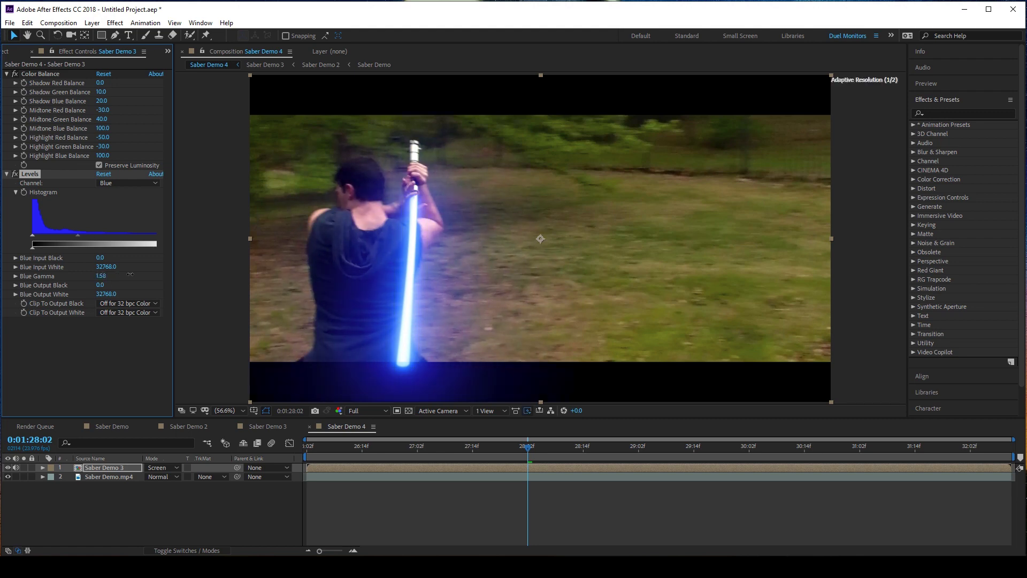
{"action": "left_click_drag", "start_coordinate": [127, 274], "coordinate": [128, 274]}
{"action": "left_click", "coordinate": [106, 266]}
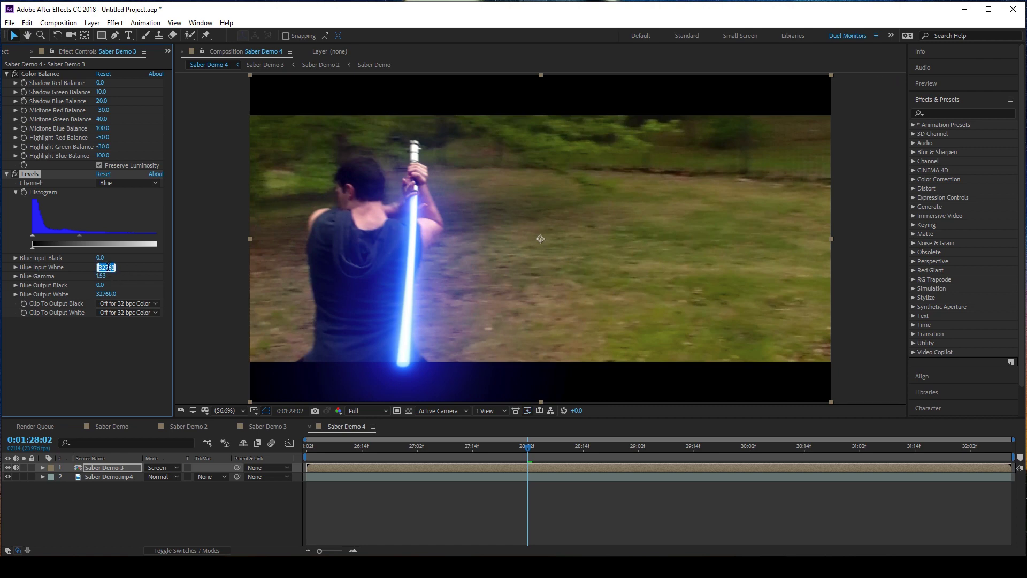
{"action": "type", "text": "42000"}
{"action": "key", "text": "Return"}
{"action": "left_click_drag", "start_coordinate": [529, 451], "coordinate": [673, 450]}
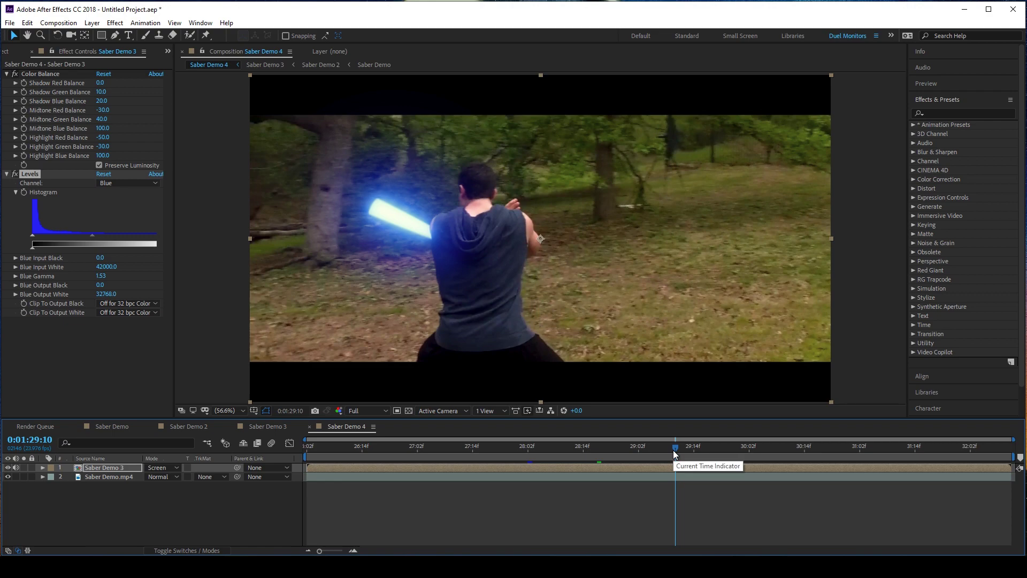
{"action": "left_click_drag", "start_coordinate": [672, 450], "coordinate": [731, 449]}
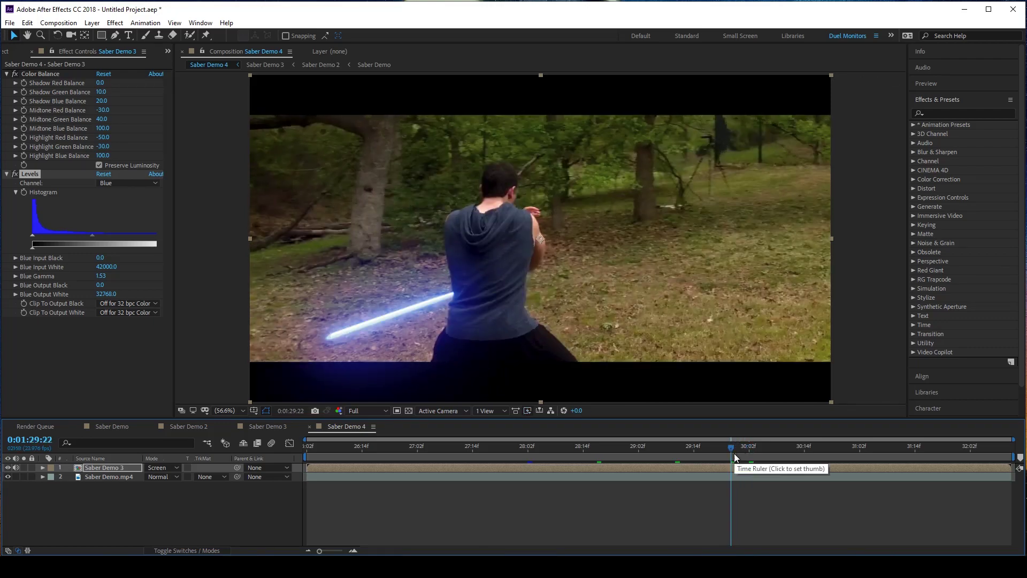
{"action": "left_click_drag", "start_coordinate": [731, 450], "coordinate": [711, 452]}
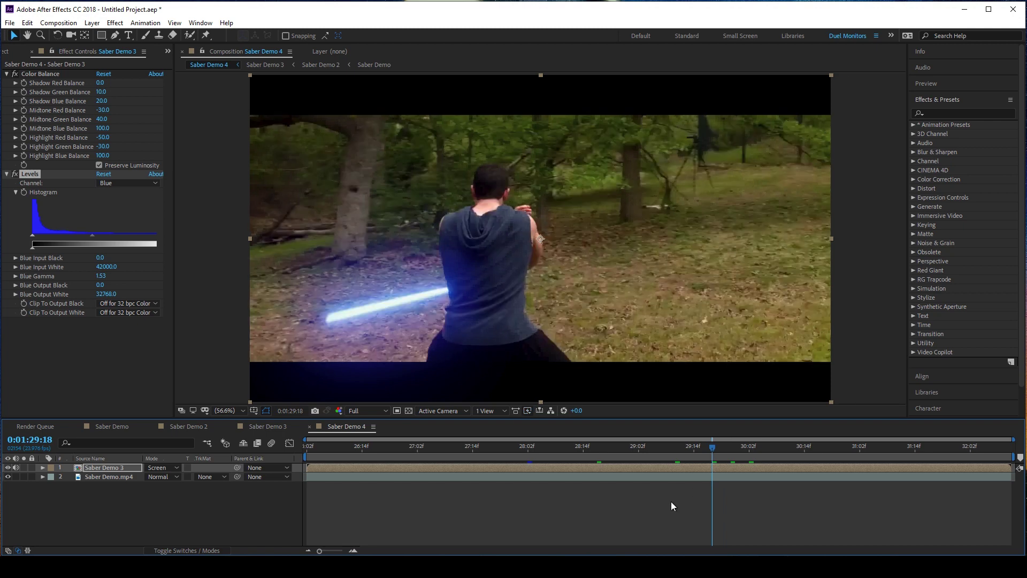
Step: Add Exposure to Saber Demo 3 and drive its Exposure with the expression wiggle(15,5)
{"action": "left_click", "coordinate": [118, 24]}
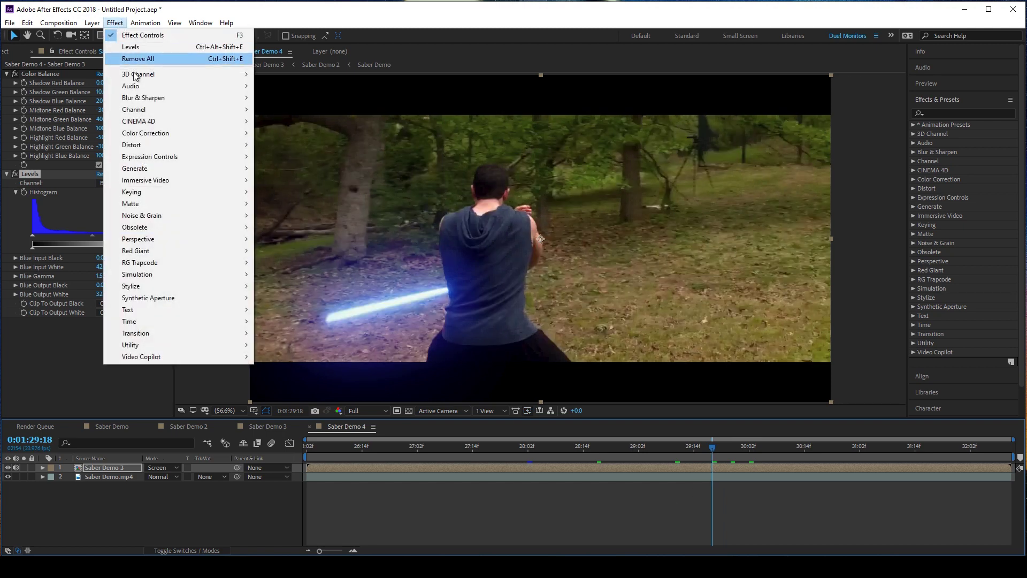
{"action": "mouse_move", "coordinate": [152, 134]}
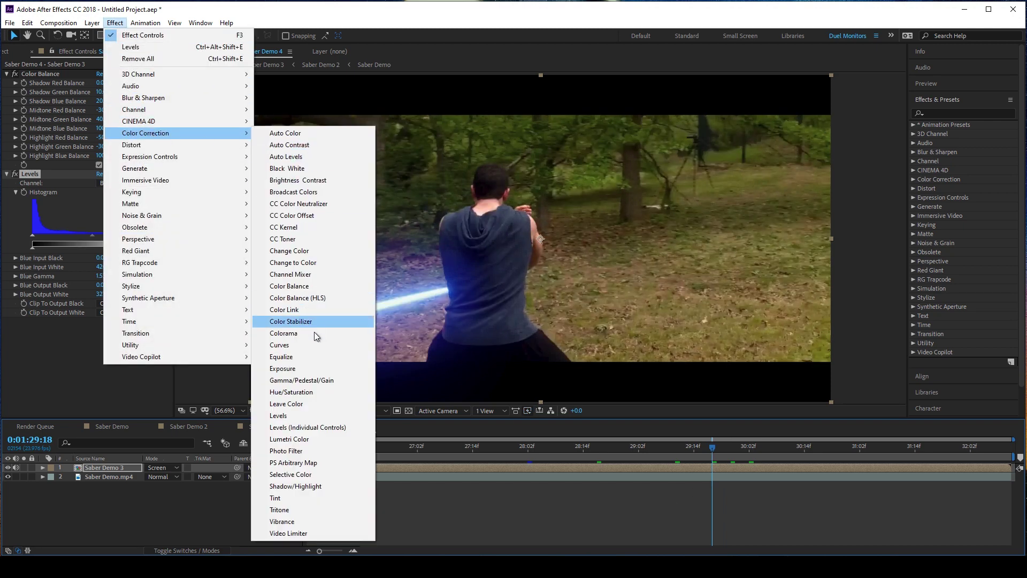
{"action": "left_click", "coordinate": [313, 366]}
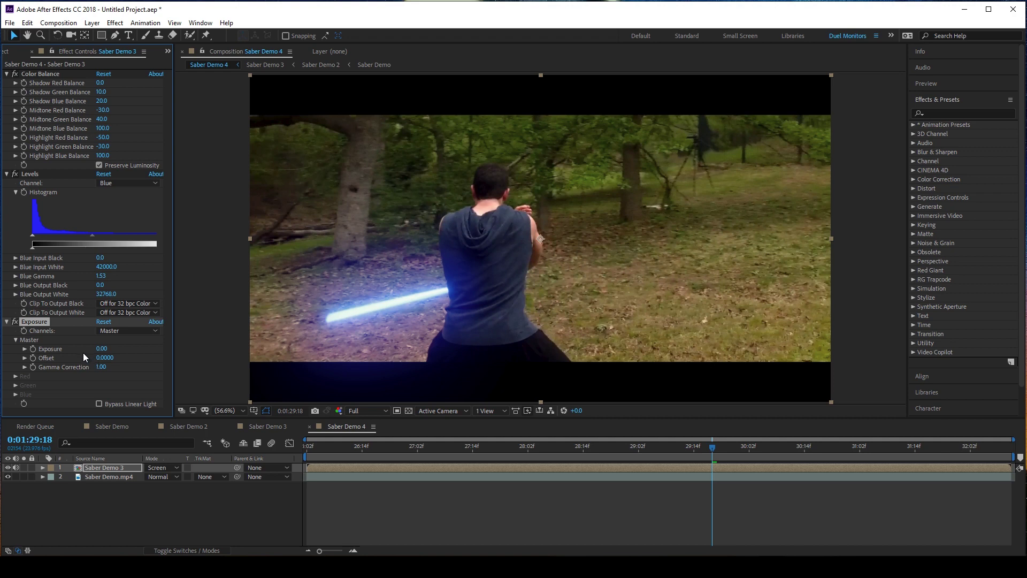
{"action": "left_click", "coordinate": [34, 348], "text": "alt"}
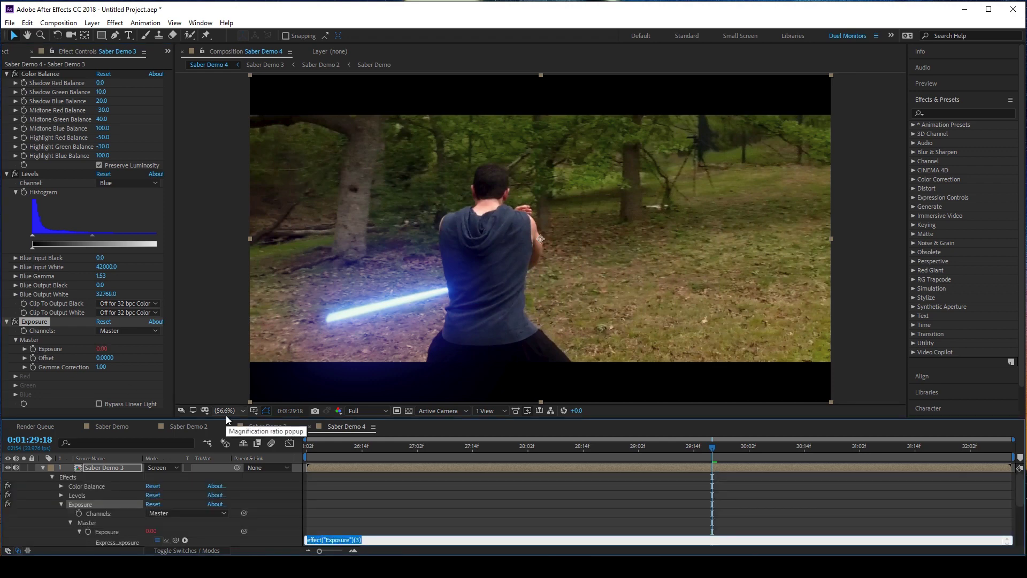
{"action": "type", "text": "wiggl"}
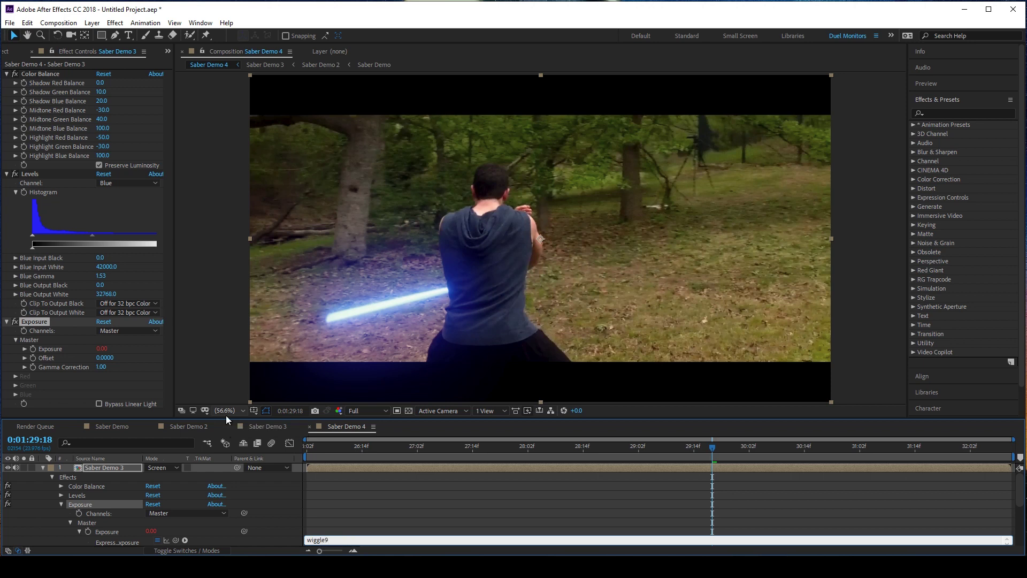
{"action": "type", "text": "e(15,5)"}
{"action": "left_click", "coordinate": [393, 515]}
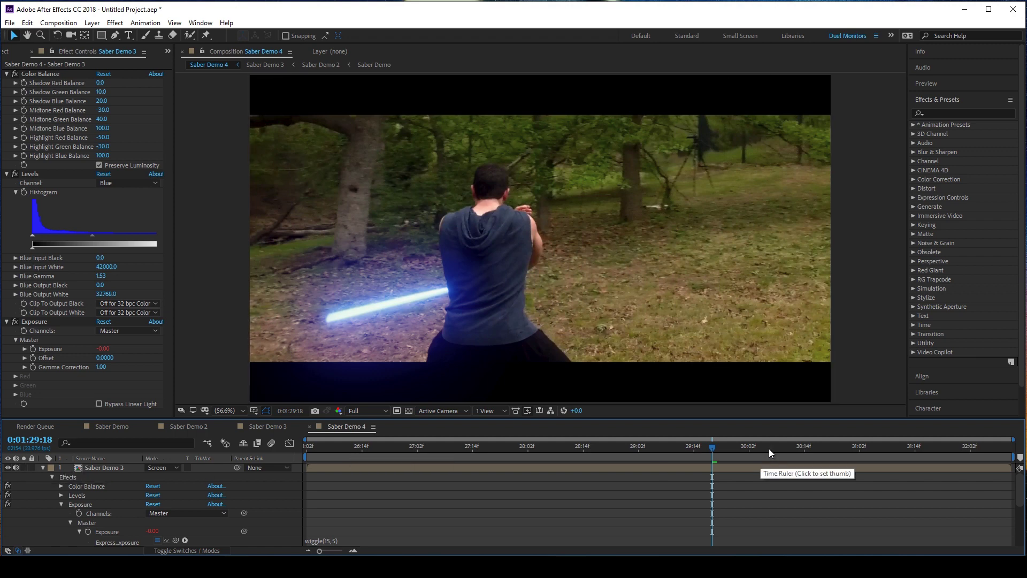
{"action": "left_click_drag", "start_coordinate": [768, 448], "coordinate": [857, 441]}
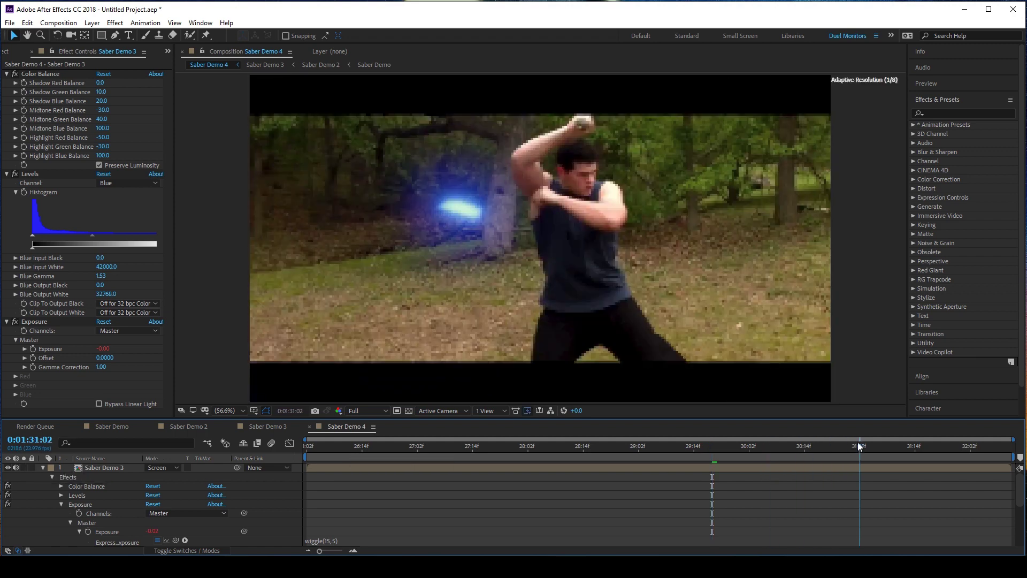
{"action": "left_click", "coordinate": [42, 467]}
{"action": "left_click", "coordinate": [8, 476]}
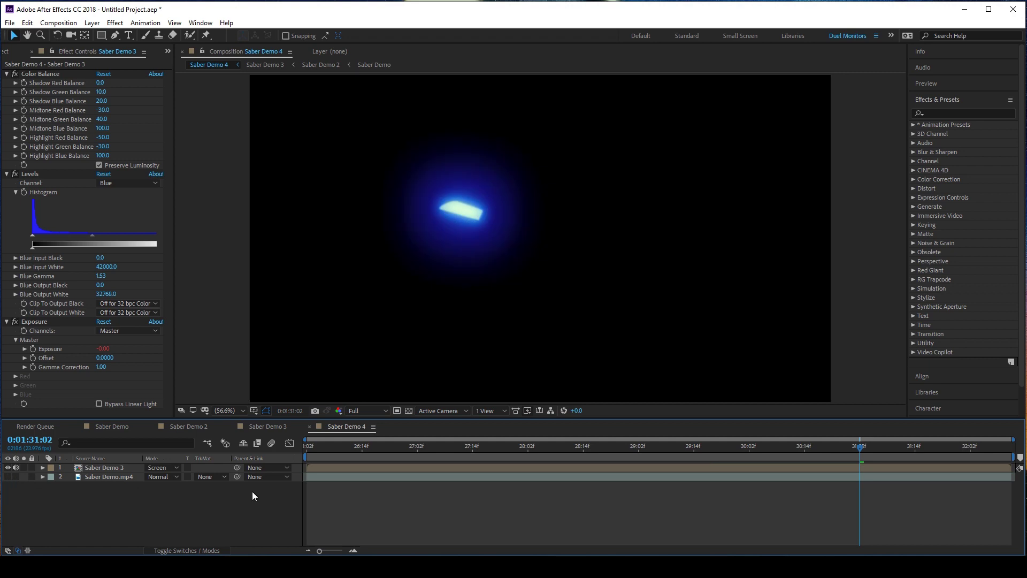
{"action": "key", "text": "space"}
{"action": "key", "text": "space"}
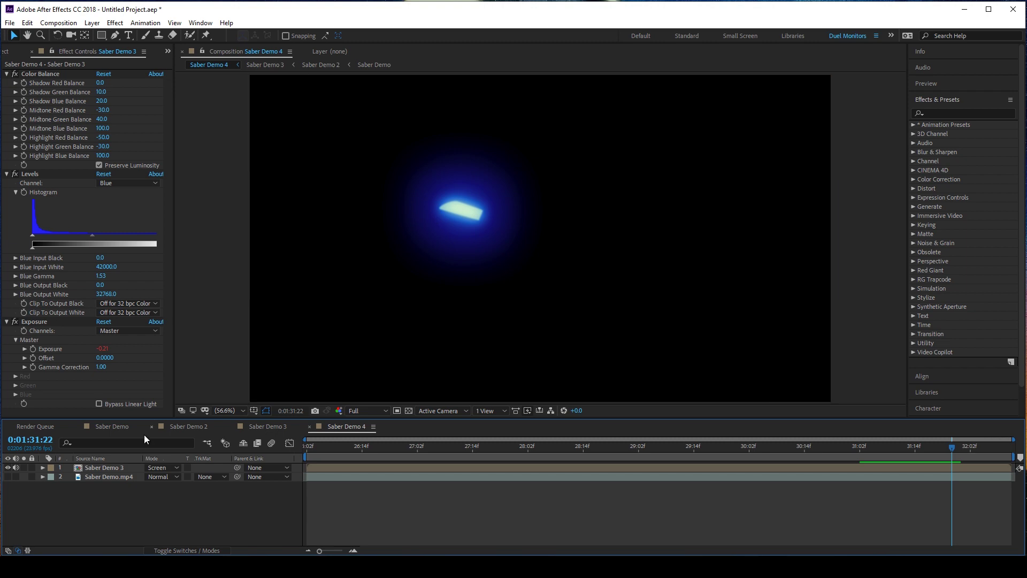
{"action": "left_click", "coordinate": [7, 476]}
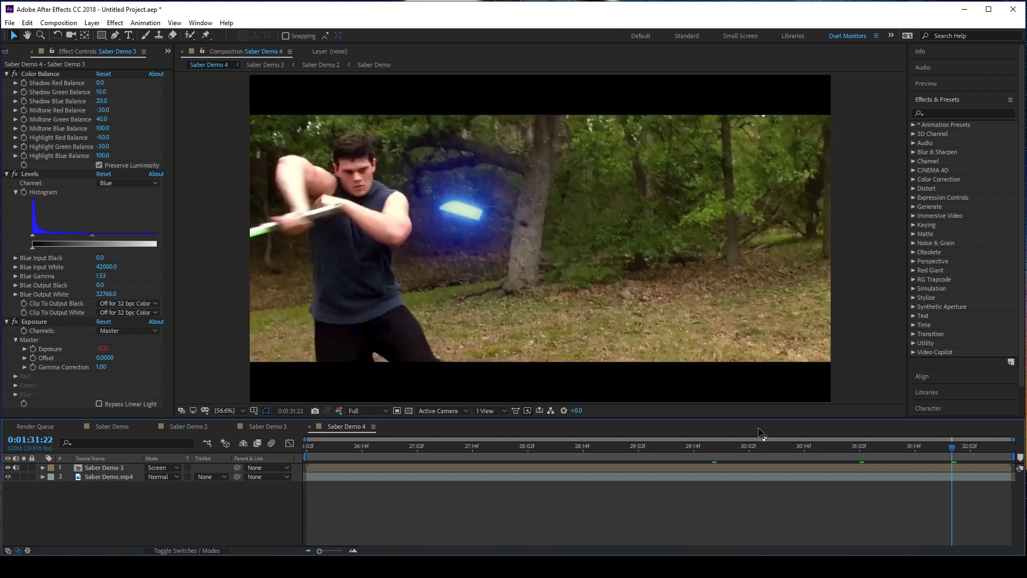
{"action": "left_click_drag", "start_coordinate": [697, 447], "coordinate": [636, 451]}
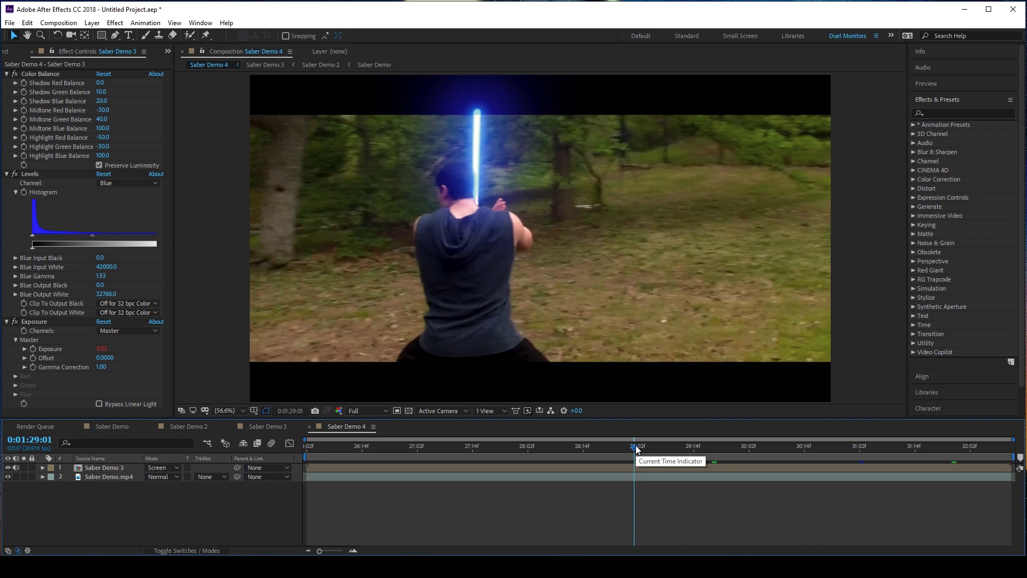
{"action": "left_click_drag", "start_coordinate": [636, 449], "coordinate": [491, 448]}
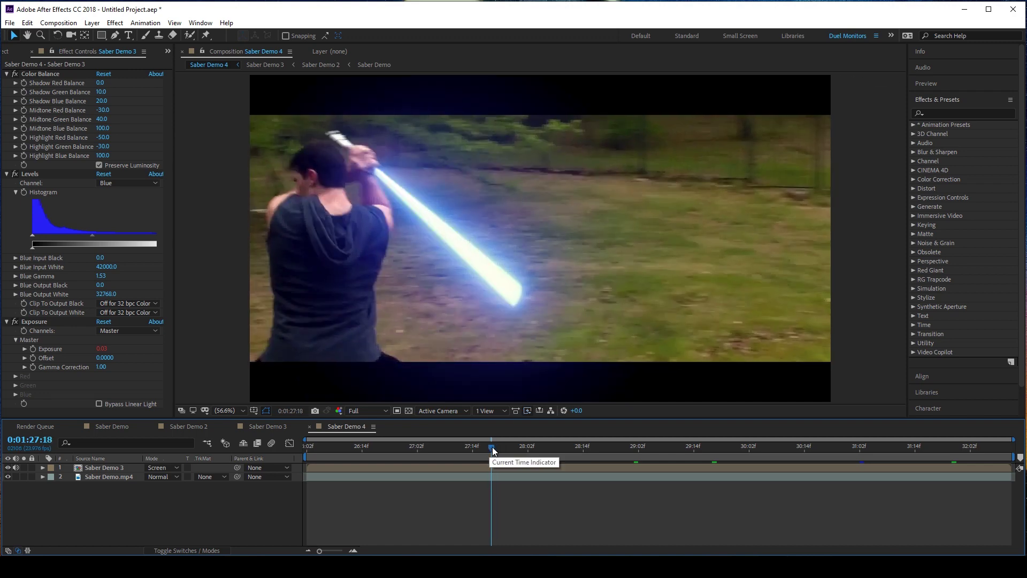
Step: In Saber Demo, enable the Core layer's motion blur switch and the comp's Motion Blur button
{"action": "left_click", "coordinate": [117, 426]}
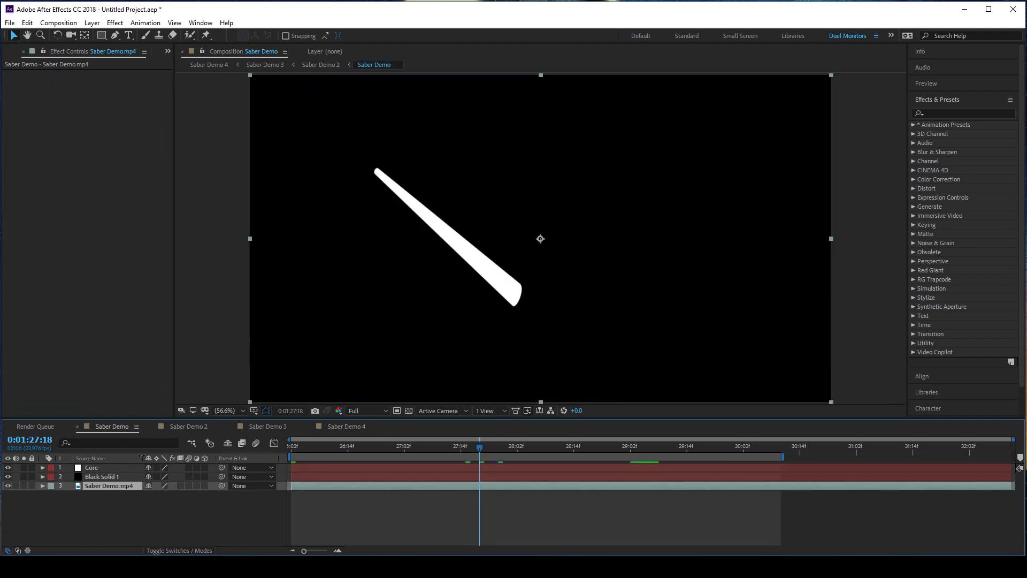
{"action": "left_click", "coordinate": [351, 426]}
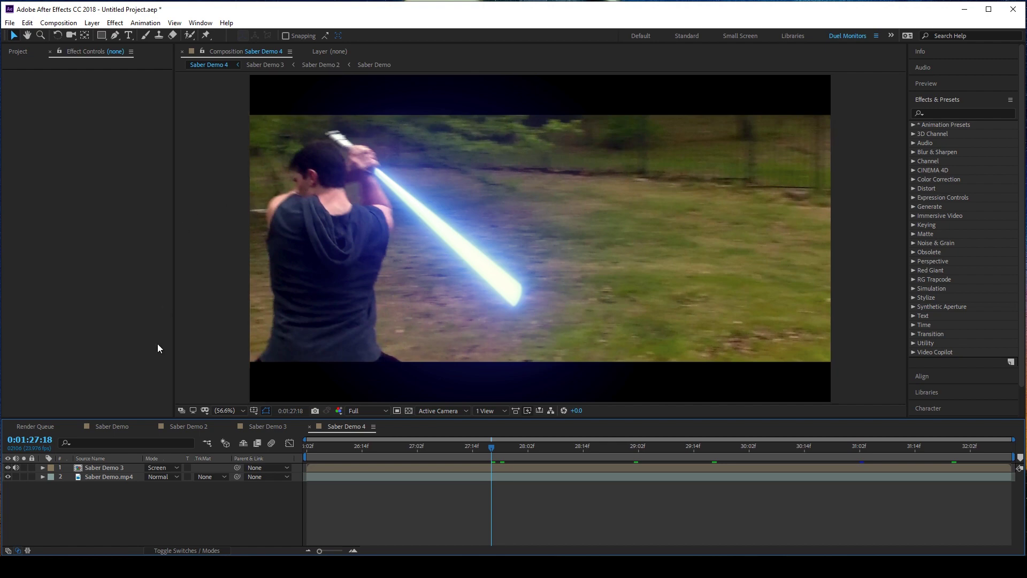
{"action": "left_click", "coordinate": [118, 428]}
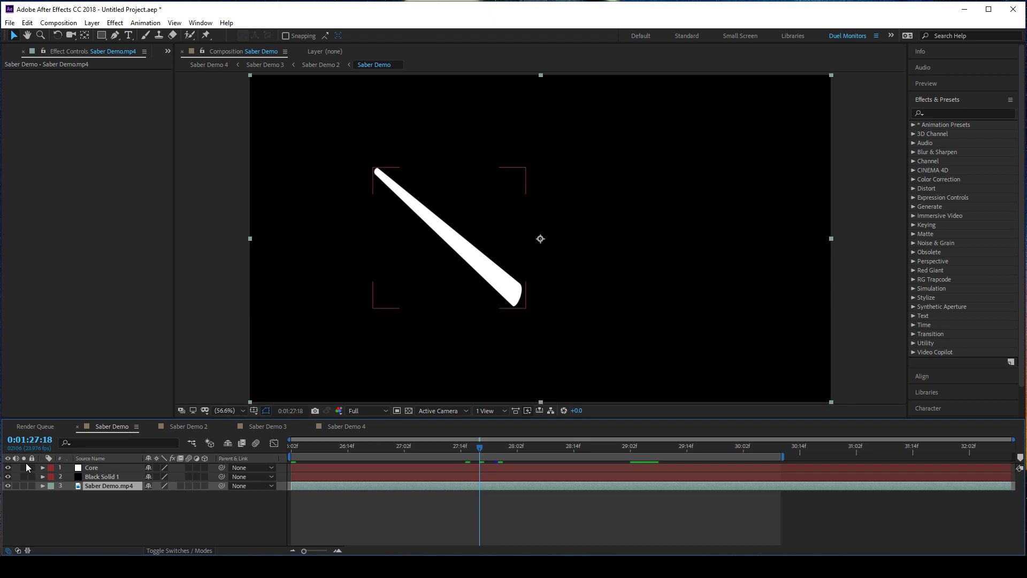
{"action": "left_click", "coordinate": [188, 468]}
{"action": "left_click", "coordinate": [256, 443]}
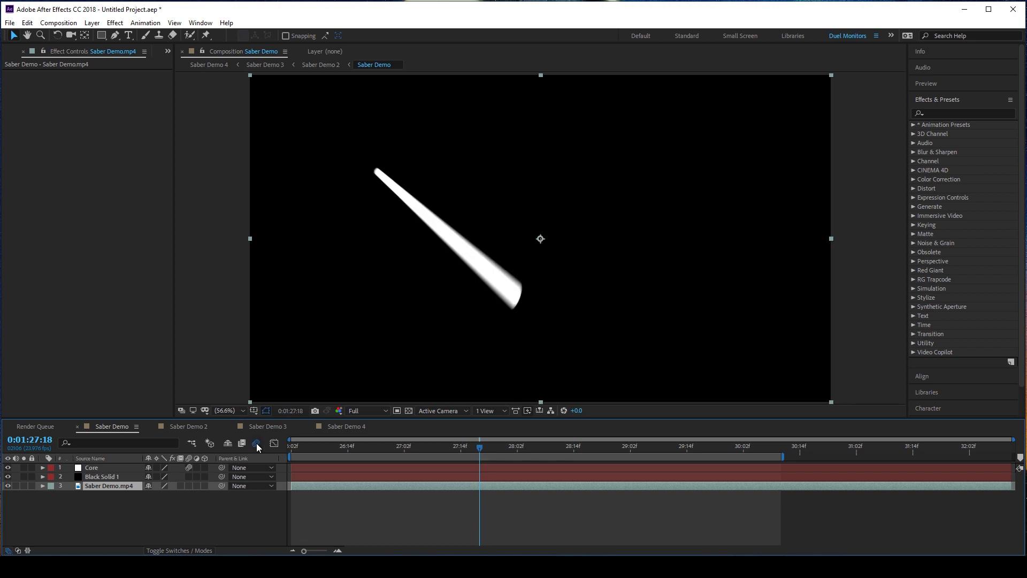
{"action": "left_click", "coordinate": [105, 467]}
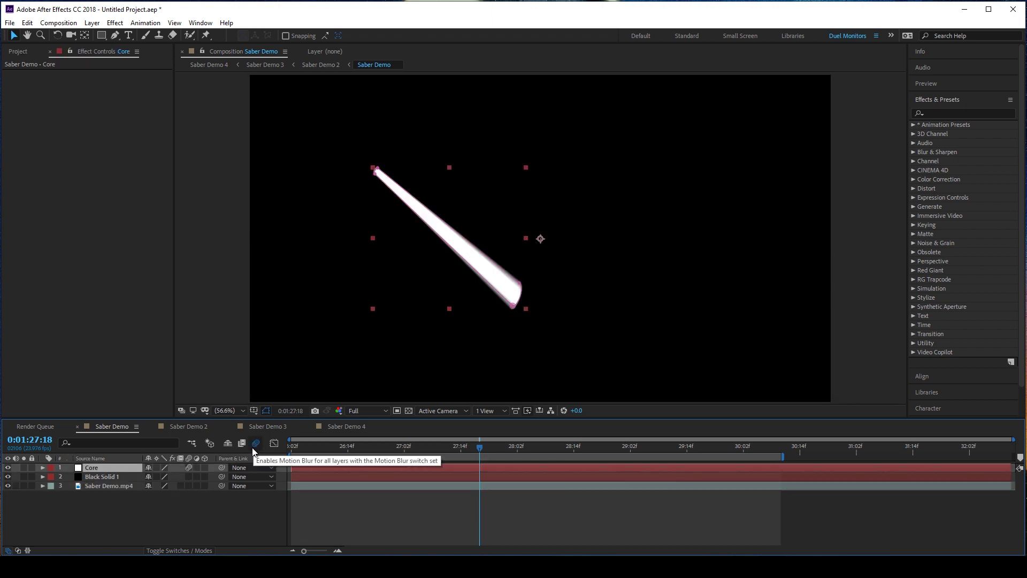
{"action": "left_click", "coordinate": [354, 427]}
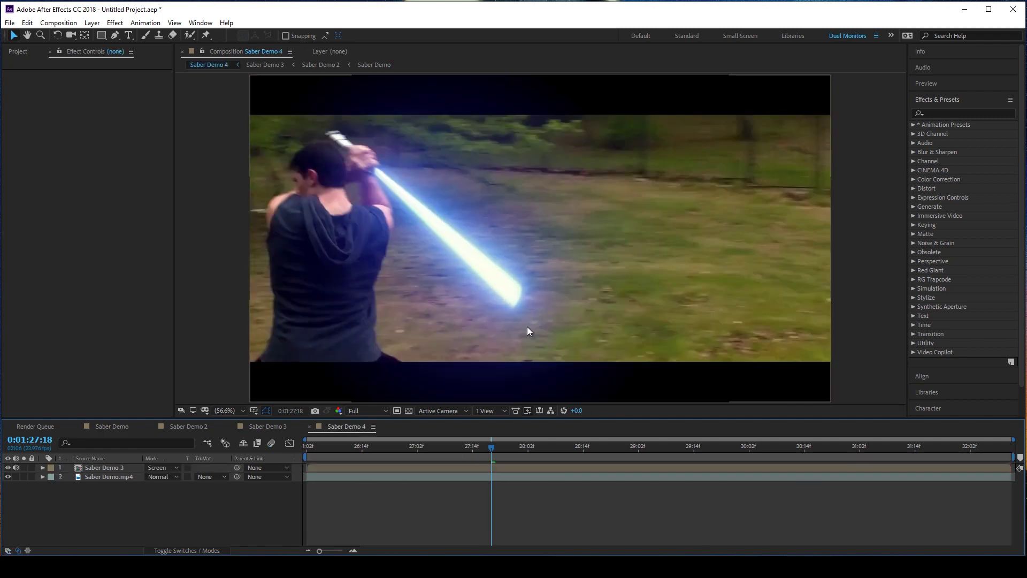
{"action": "left_click_drag", "start_coordinate": [493, 446], "coordinate": [695, 437]}
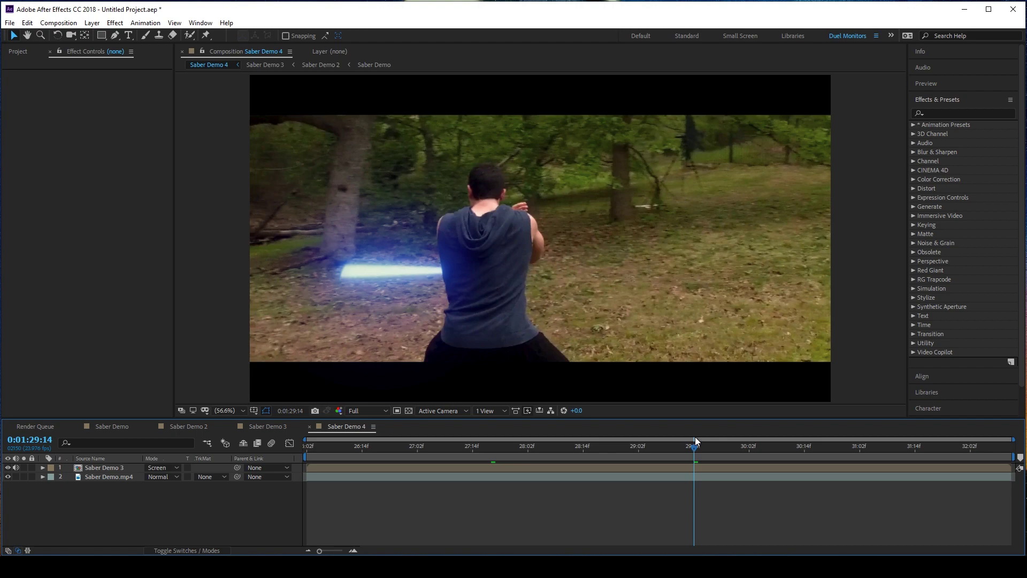
{"action": "left_click_drag", "start_coordinate": [695, 436], "coordinate": [510, 410]}
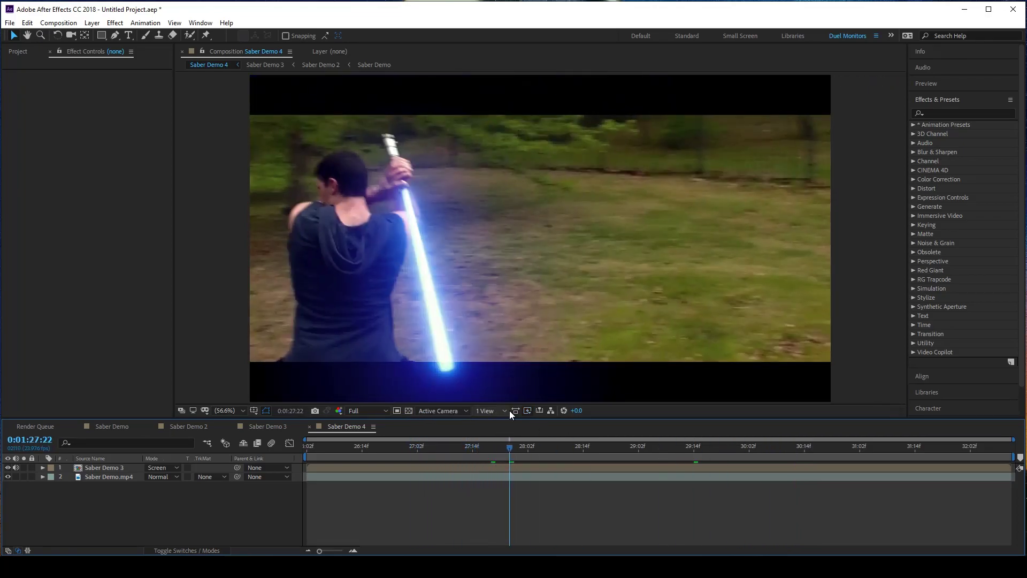
{"action": "key", "text": "space"}
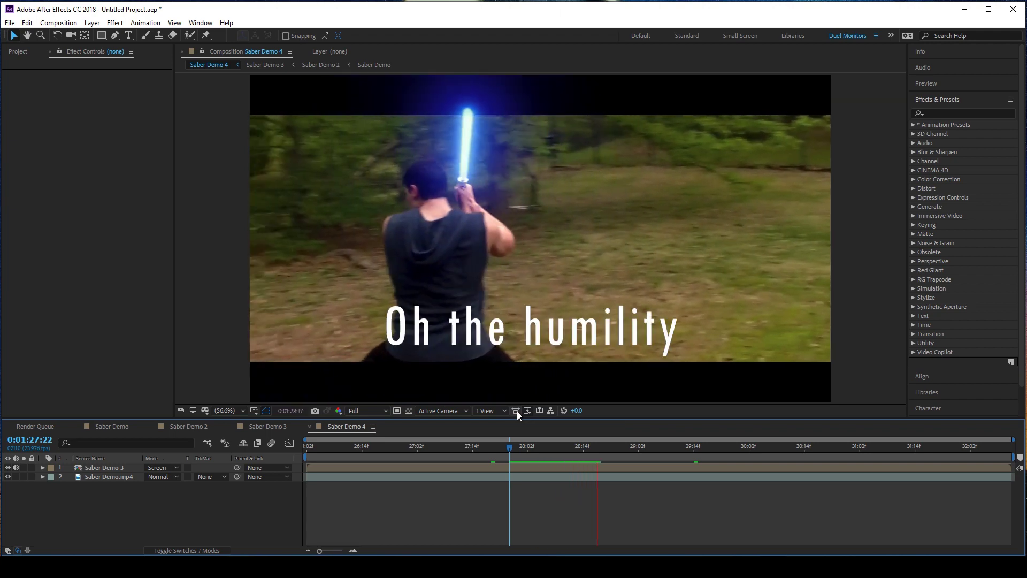
{"action": "key", "text": "space"}
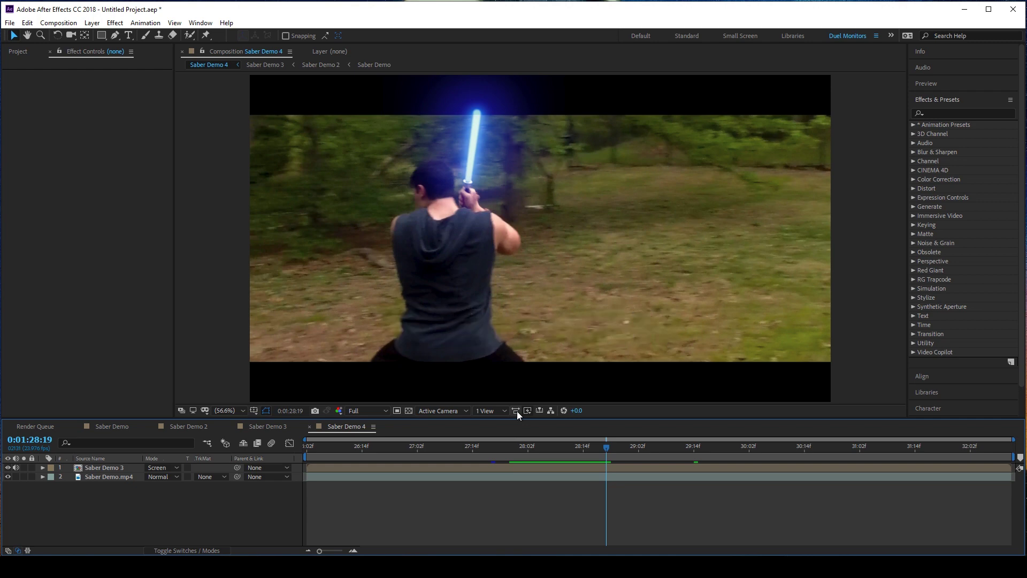
{"action": "left_click_drag", "start_coordinate": [603, 445], "coordinate": [514, 441]}
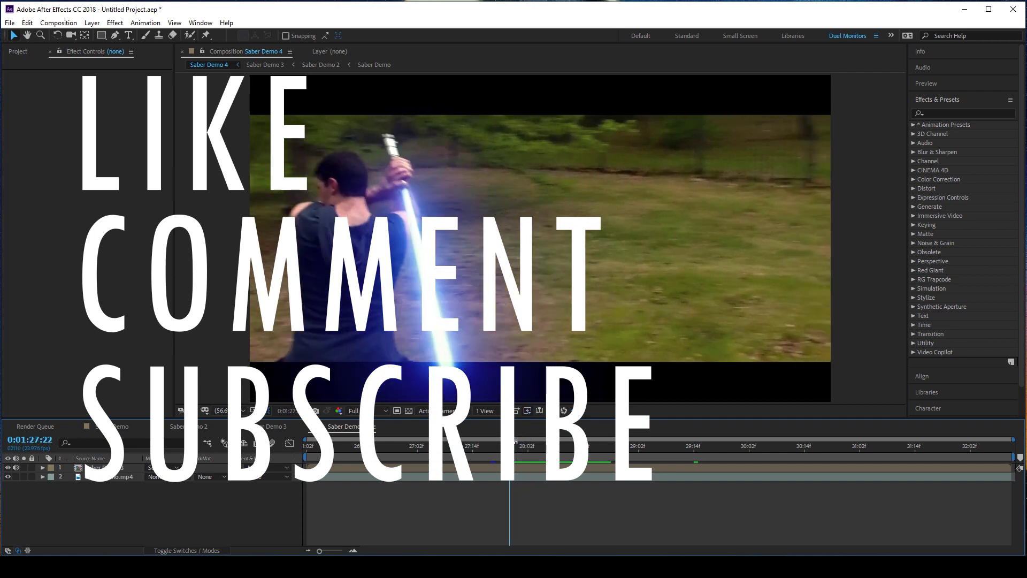